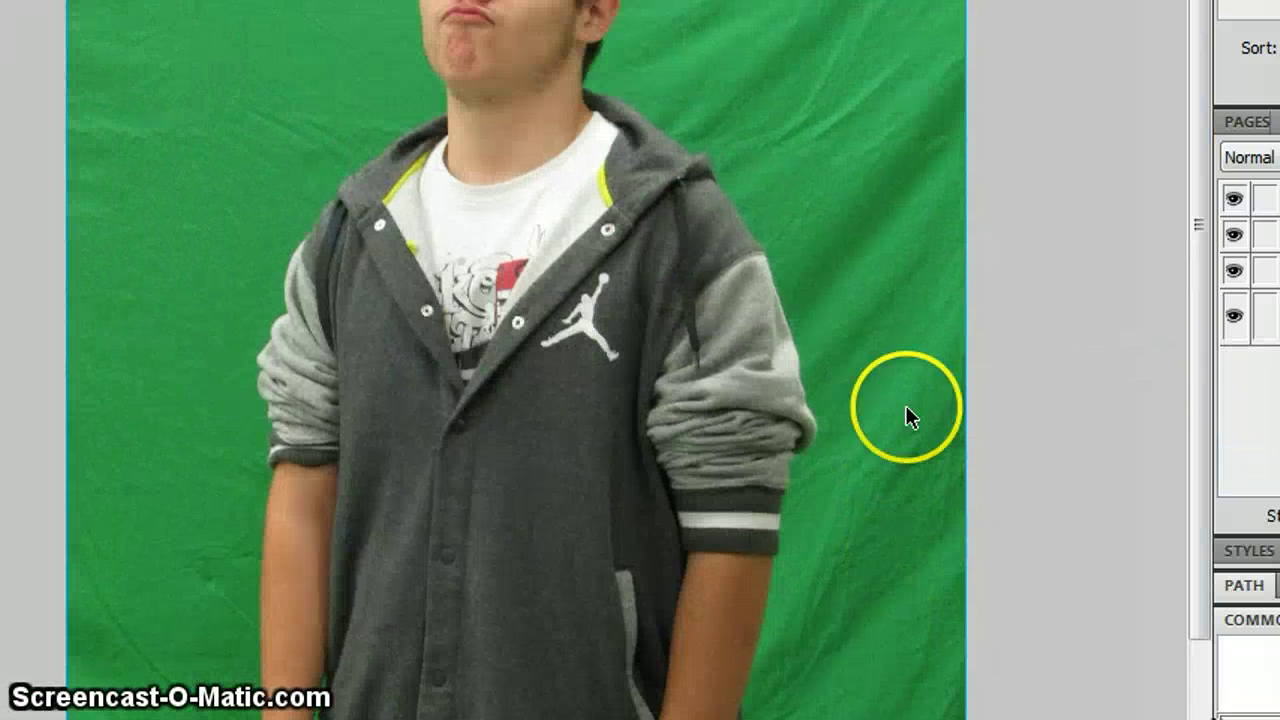
- Set the document magnification to 25% and activate the Magic Wand tool
{"action": "left_click", "coordinate": [1160, 718]}
{"action": "left_click", "coordinate": [1190, 428]}
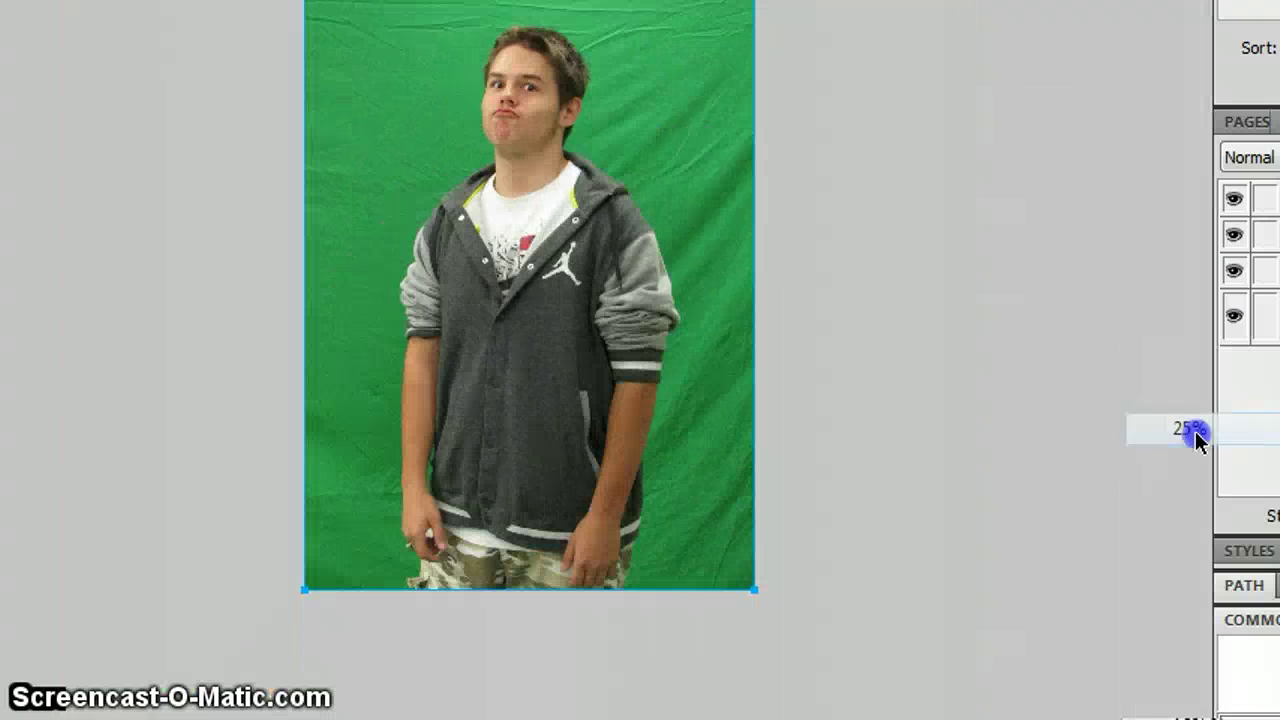
{"action": "left_click_drag", "start_coordinate": [848, 718], "coordinate": [780, 648]}
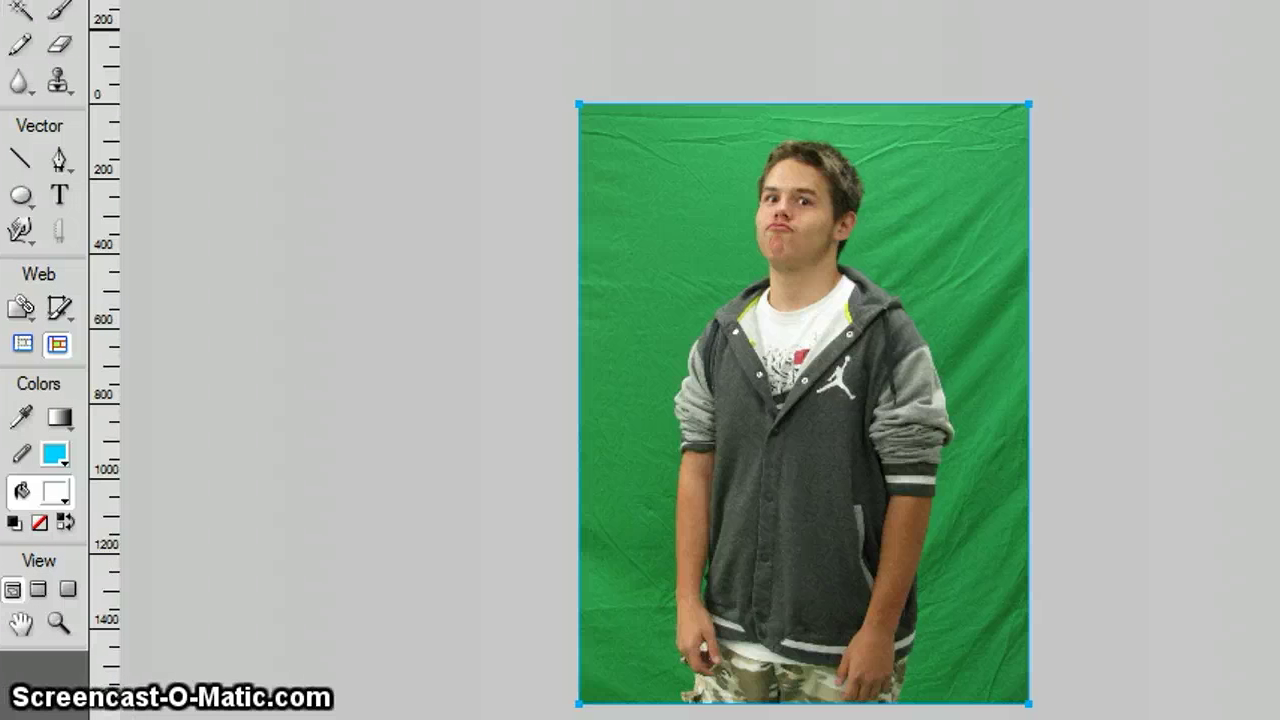
{"action": "left_click", "coordinate": [22, 14]}
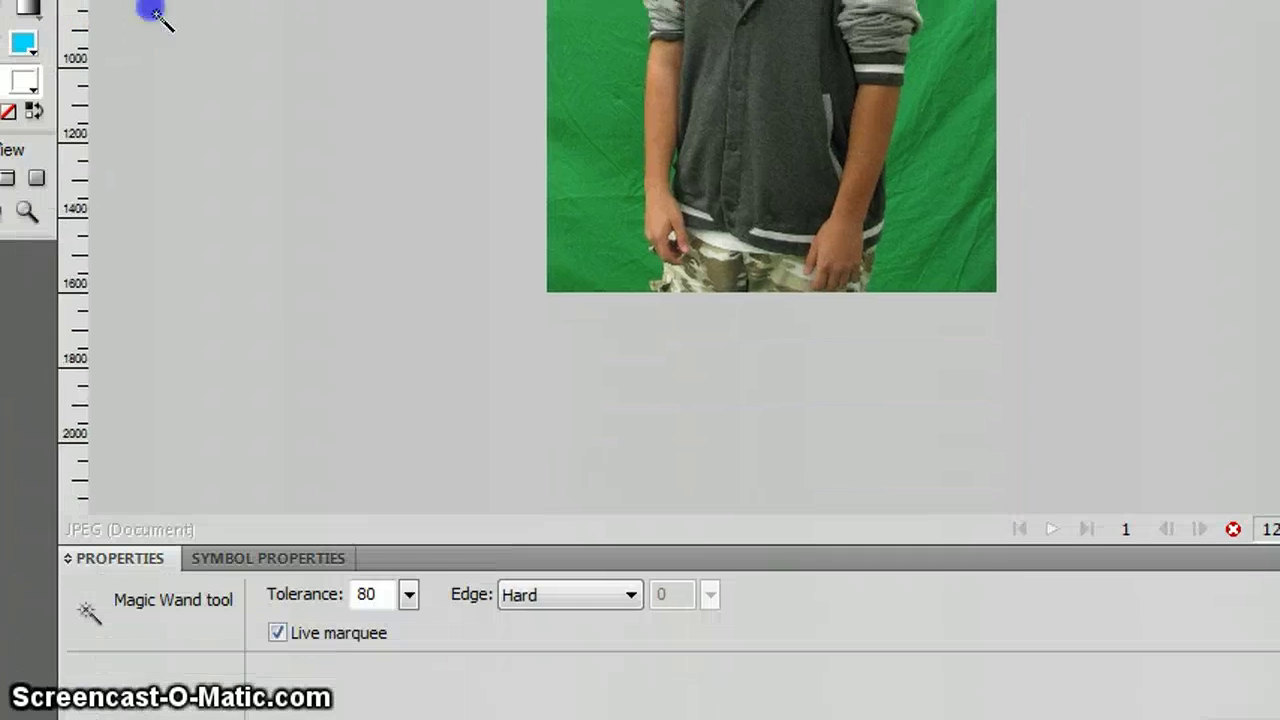
- Try a Magic Wand selection on the green backdrop beside the person's arm with the tolerance set to 5
{"action": "left_click", "coordinate": [409, 594]}
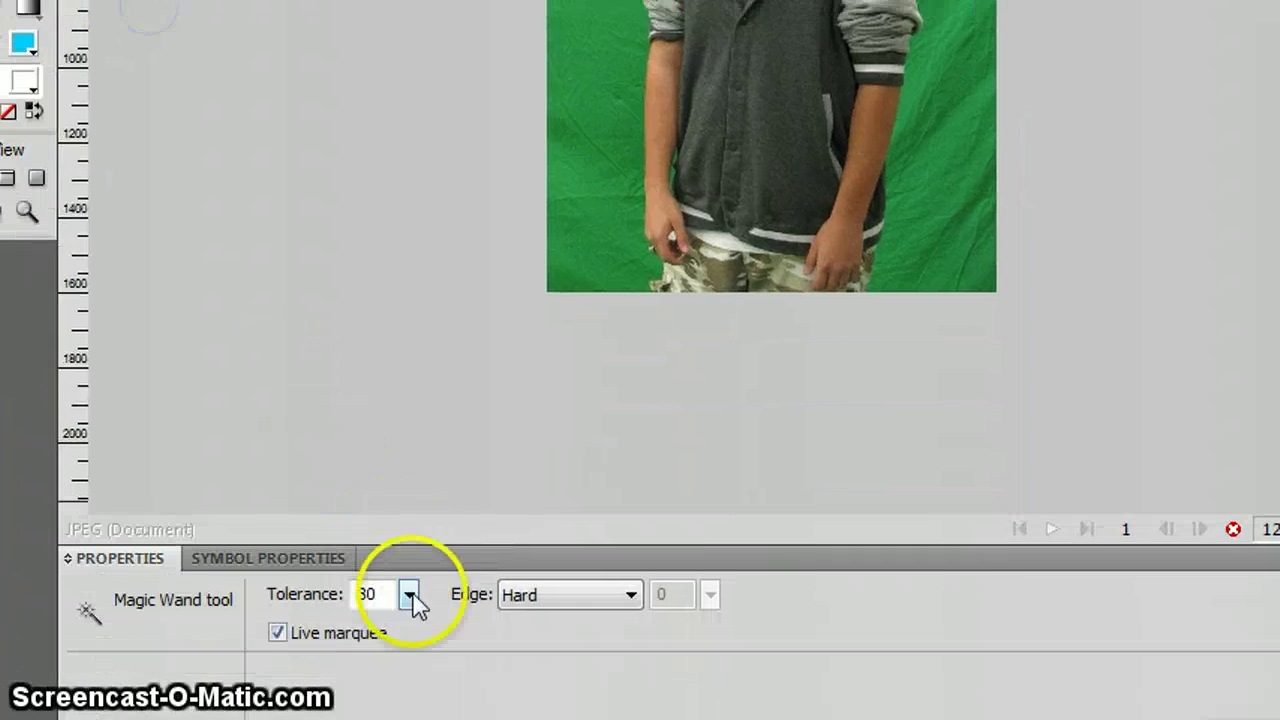
{"action": "left_click", "coordinate": [609, 191]}
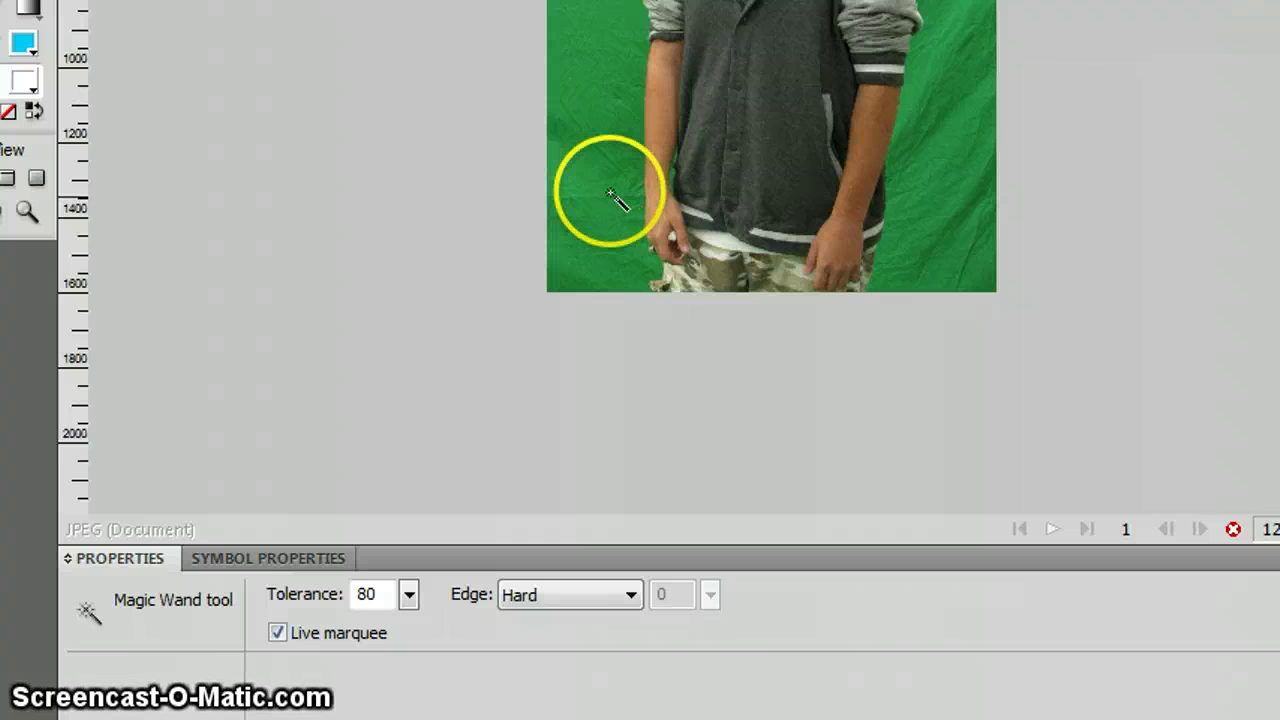
{"action": "double_click", "coordinate": [369, 594]}
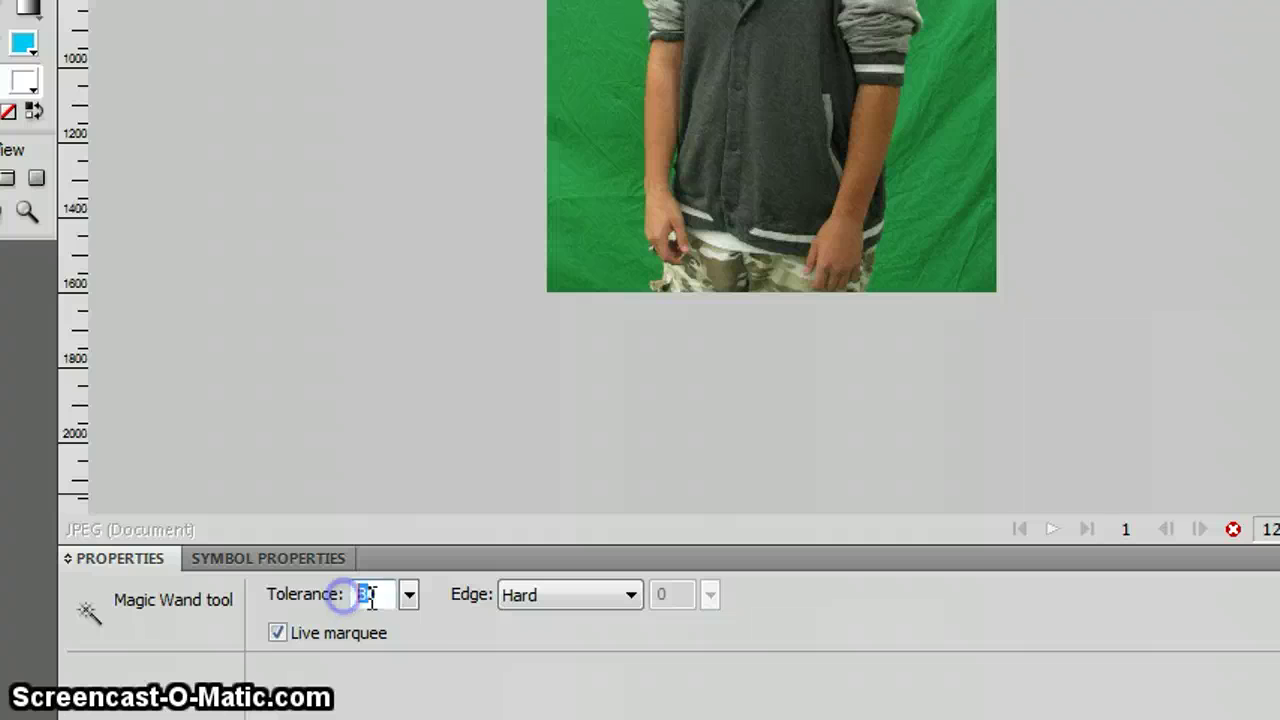
{"action": "left_click", "coordinate": [411, 597]}
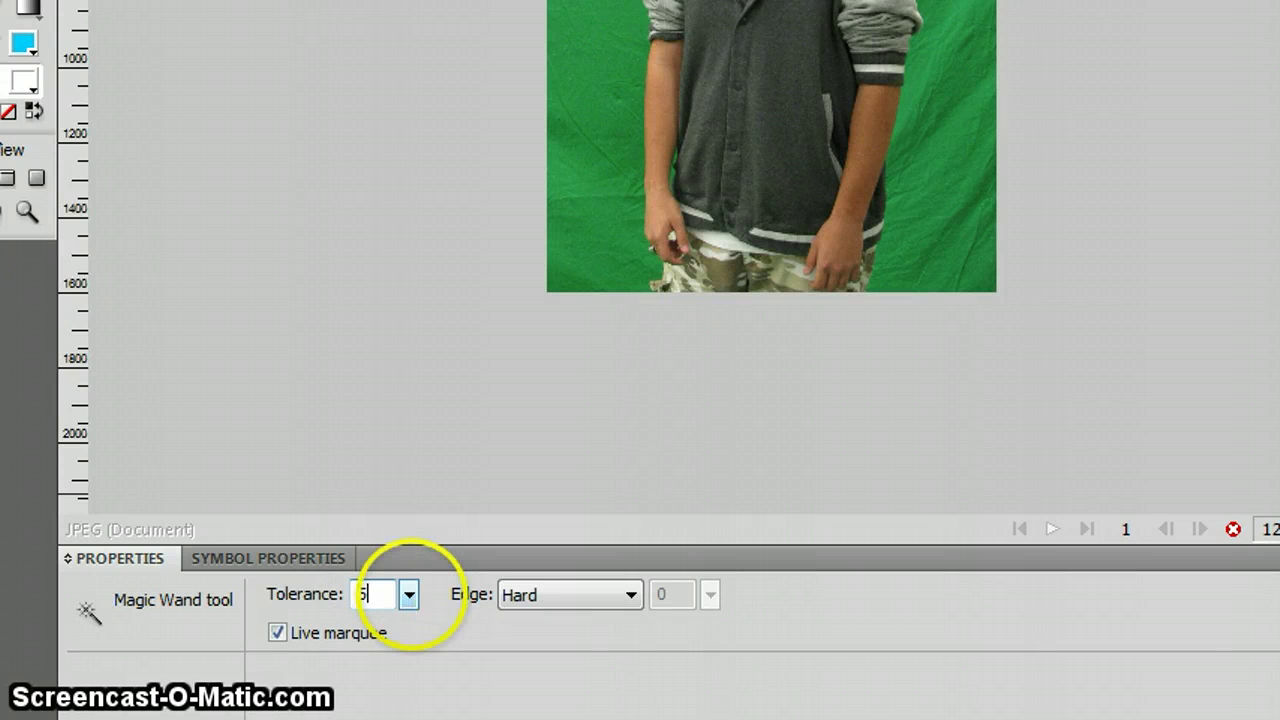
{"action": "left_click", "coordinate": [600, 115]}
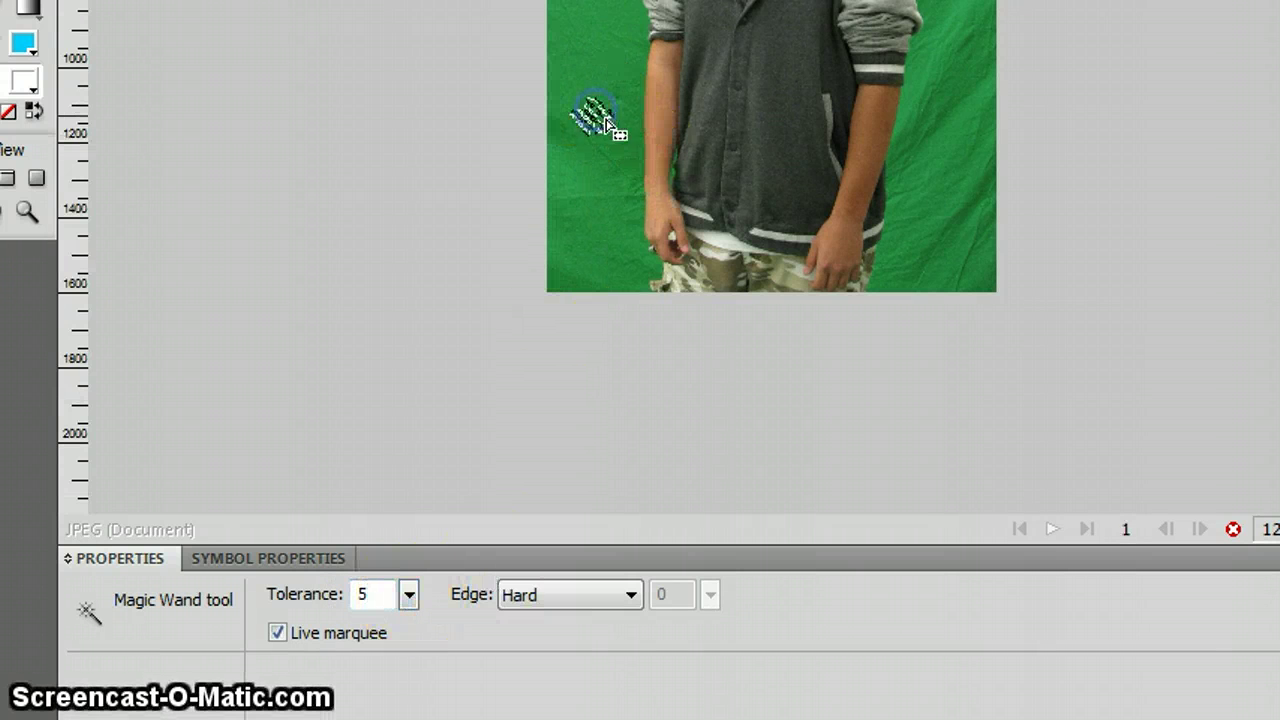
{"action": "left_click", "coordinate": [589, 130]}
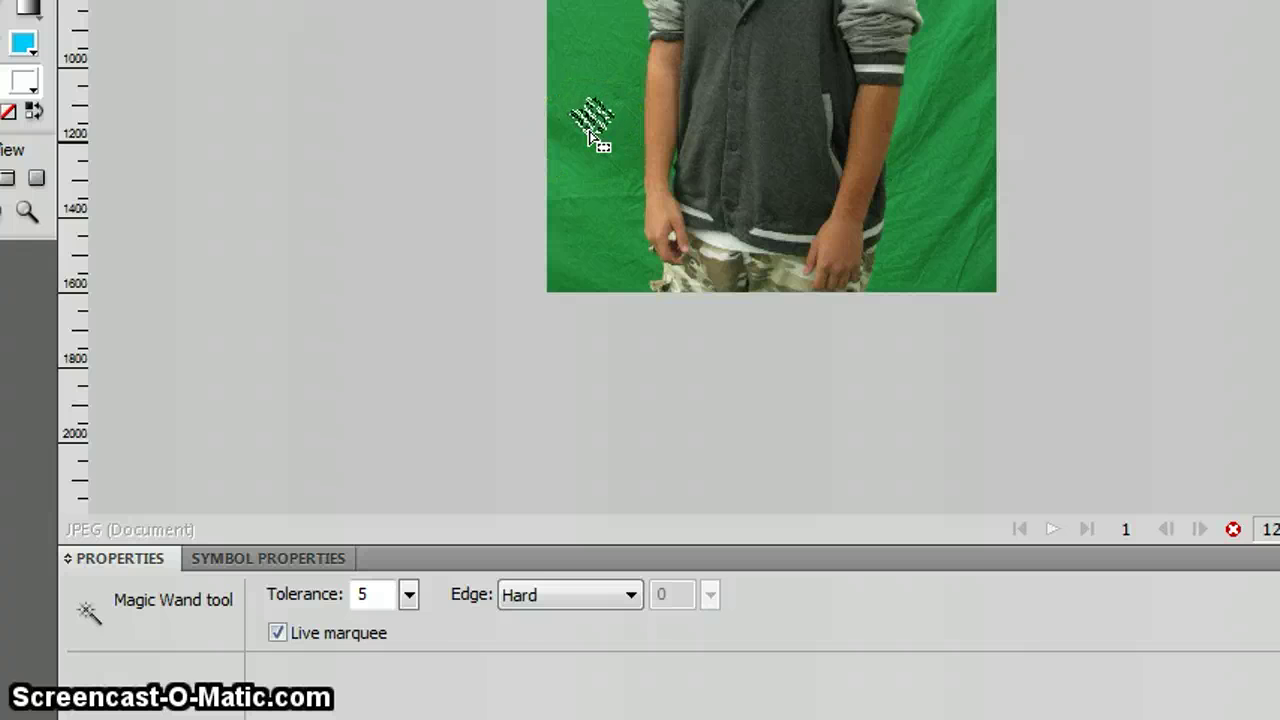
- Try selecting the green backdrop with the Magic Wand at a tolerance of 50
{"action": "left_click_drag", "start_coordinate": [388, 595], "coordinate": [328, 596]}
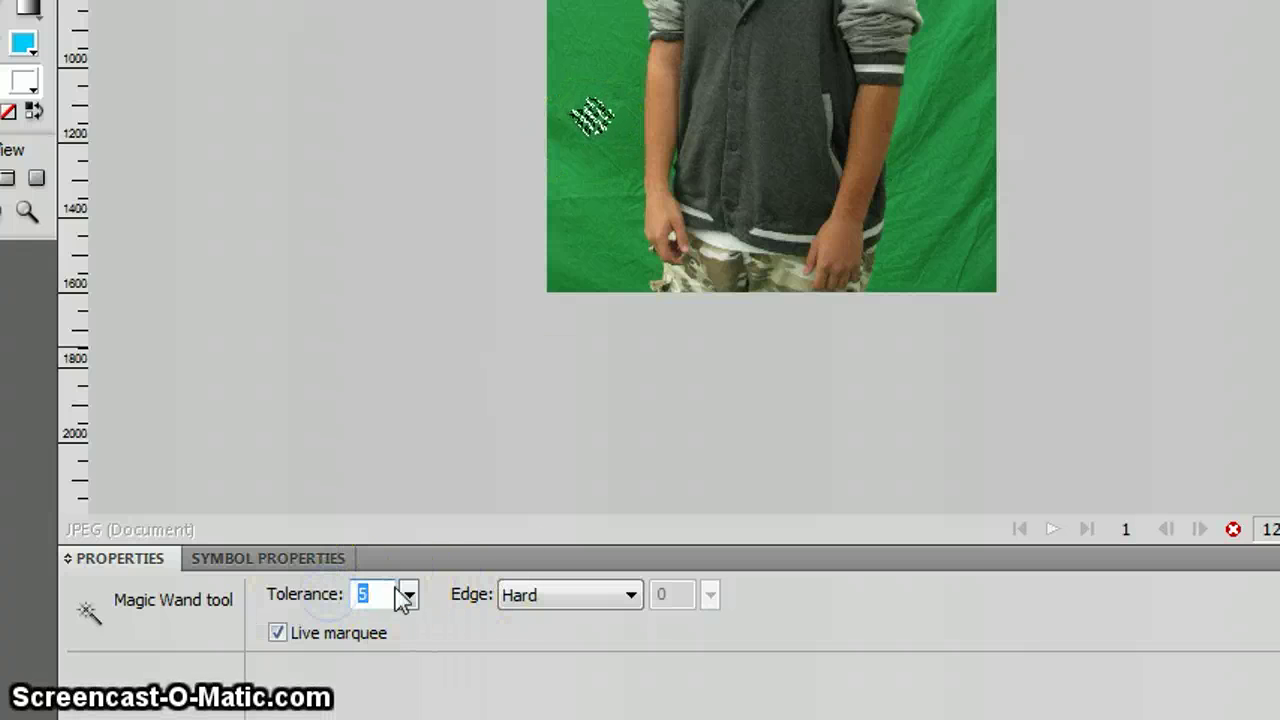
{"action": "type", "text": "50"}
{"action": "left_click", "coordinate": [600, 178]}
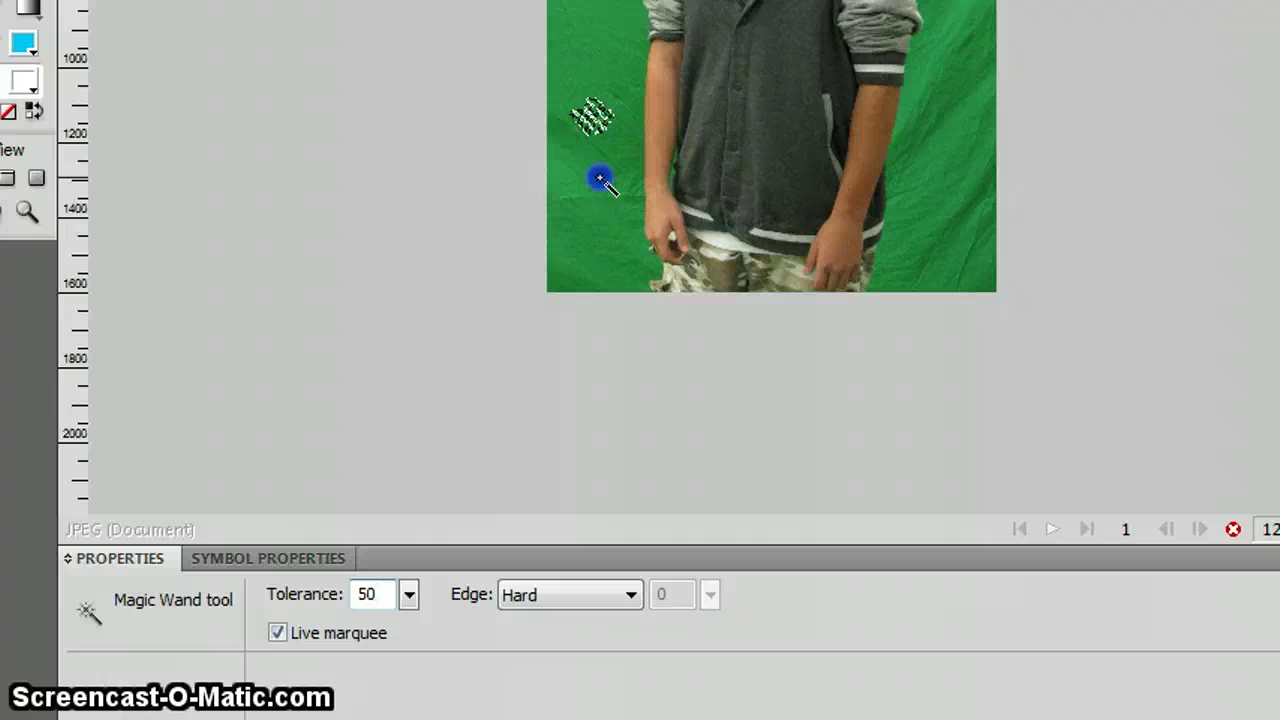
{"action": "left_click", "coordinate": [586, 130]}
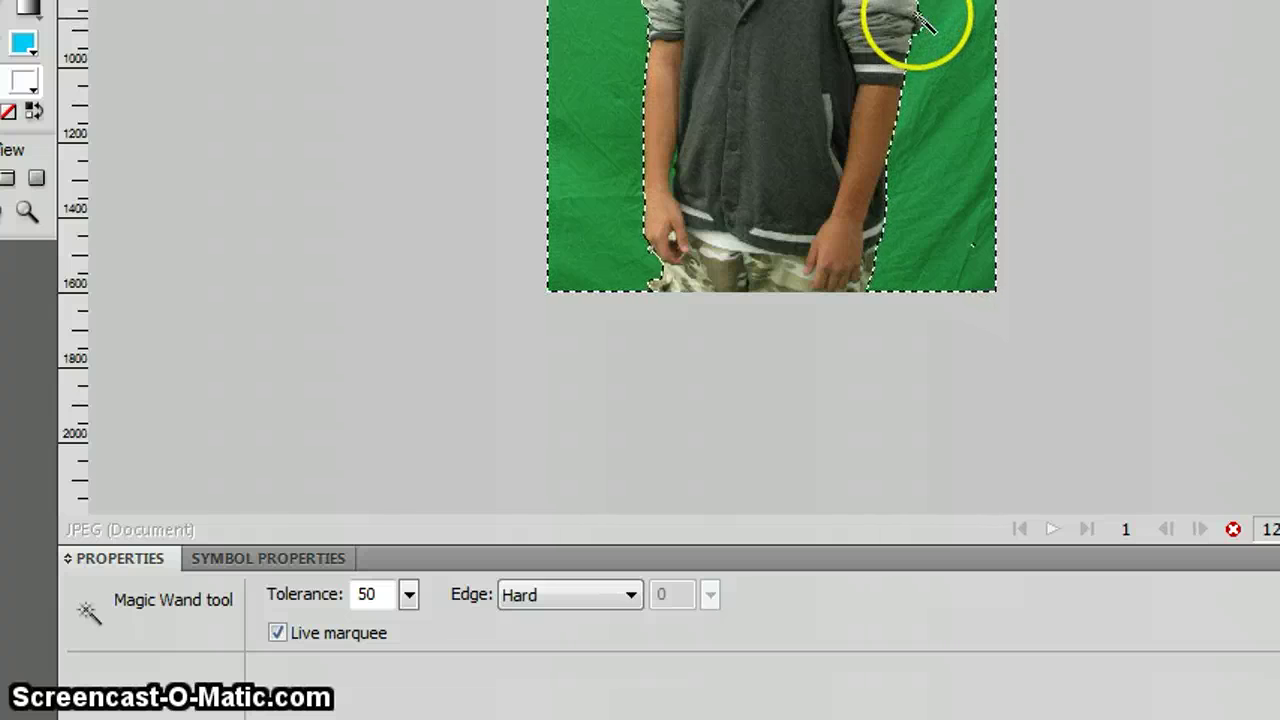
- Set the Magic Wand tolerance to 60 and select the green backdrop around the person
{"action": "left_click", "coordinate": [370, 589]}
{"action": "left_click_drag", "start_coordinate": [372, 594], "coordinate": [334, 592]}
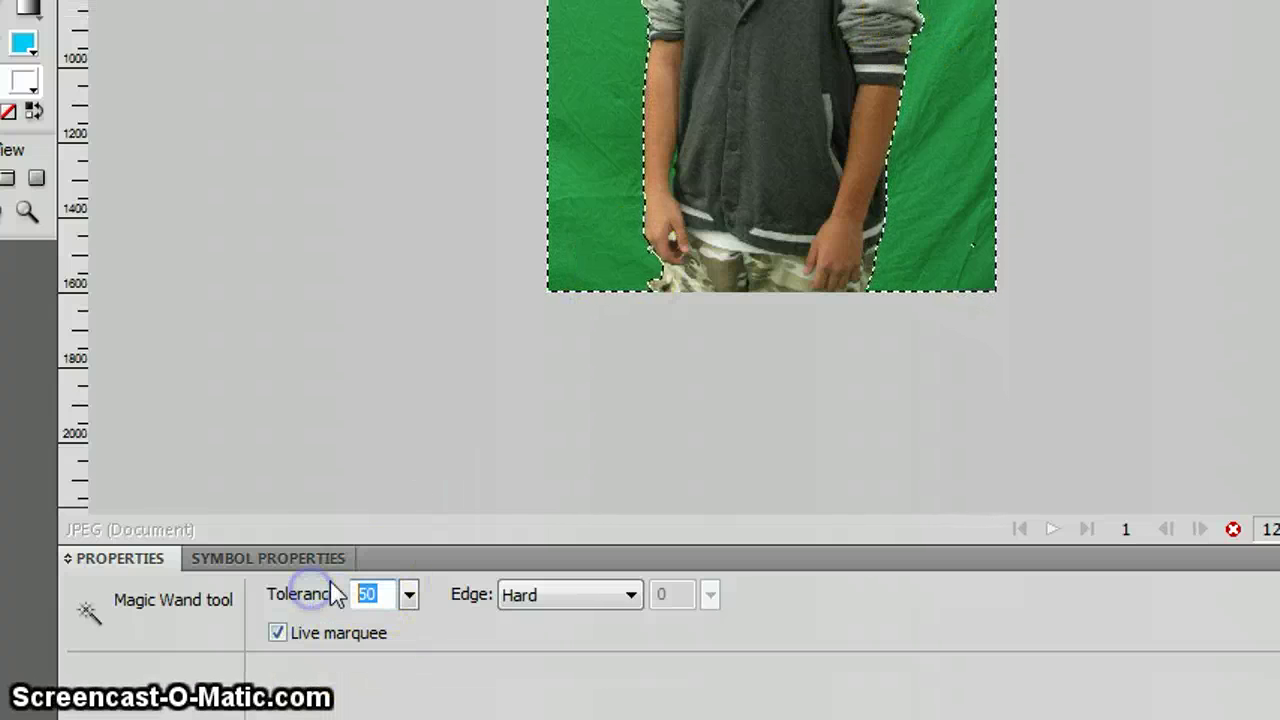
{"action": "type", "text": "60"}
{"action": "left_click", "coordinate": [571, 126]}
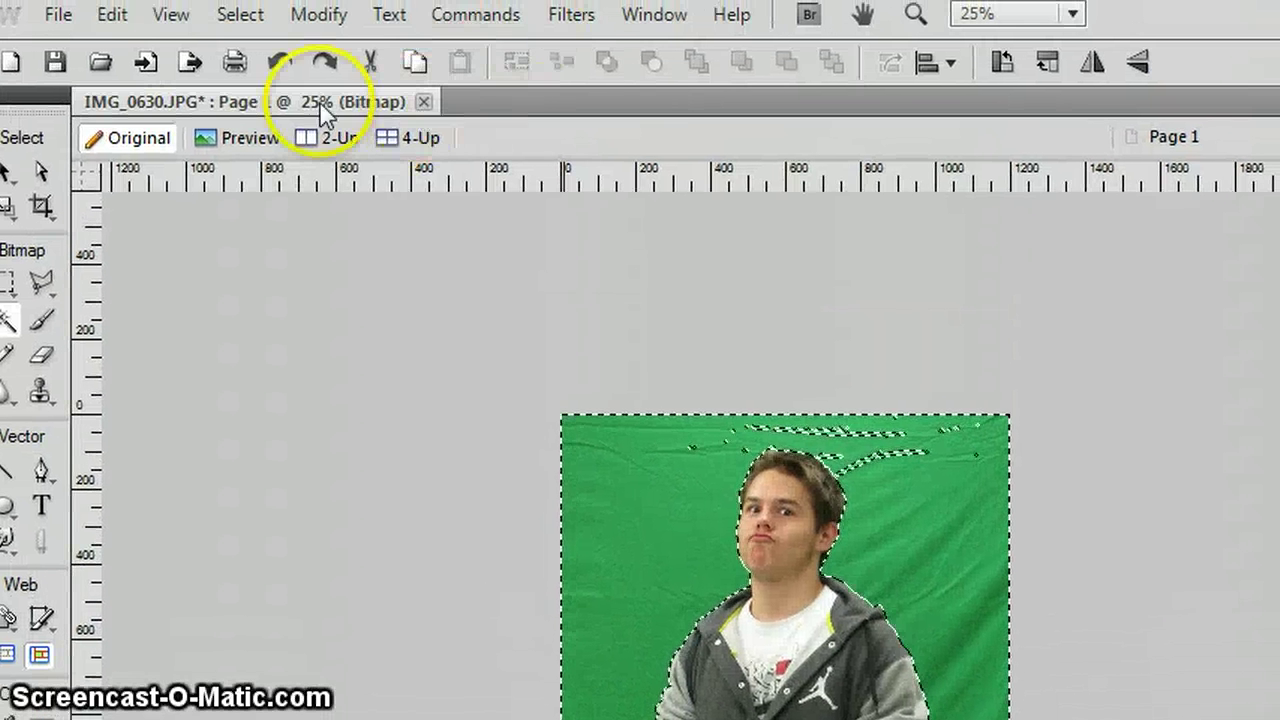
- Extend the backdrop selection with Select Similar, delete the selected green area and deselect
{"action": "left_click", "coordinate": [240, 14]}
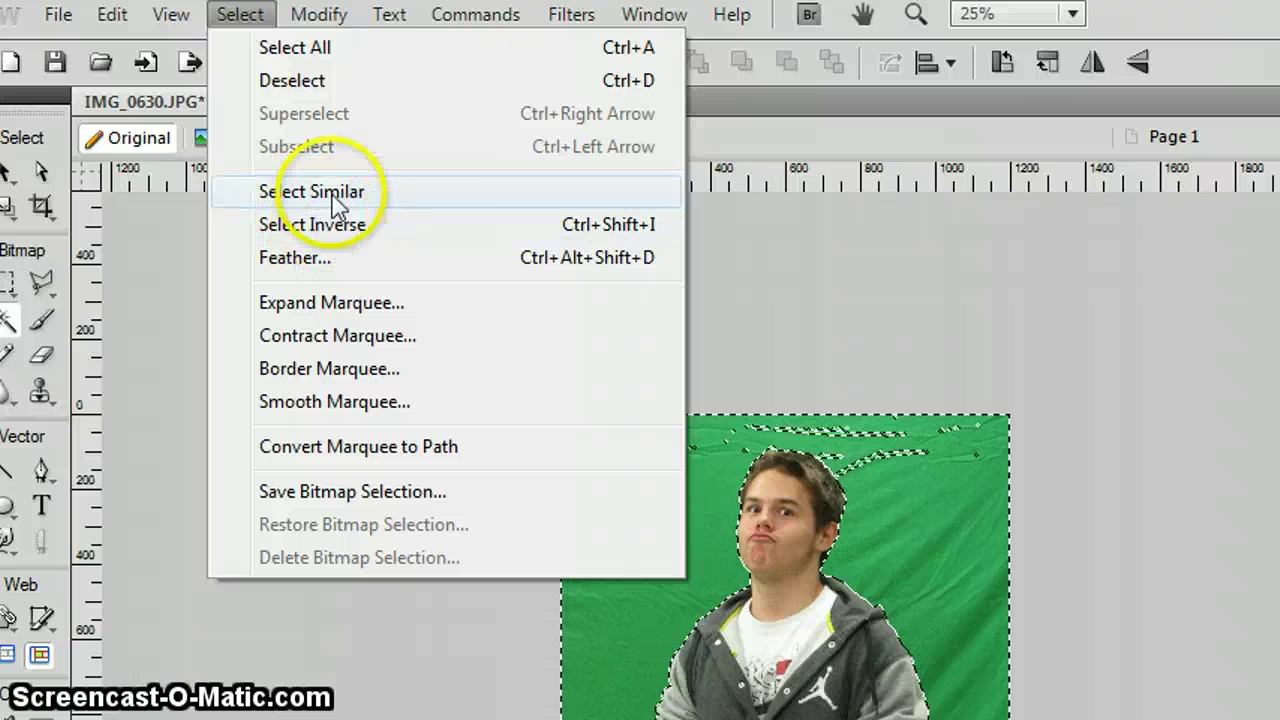
{"action": "left_click", "coordinate": [331, 191]}
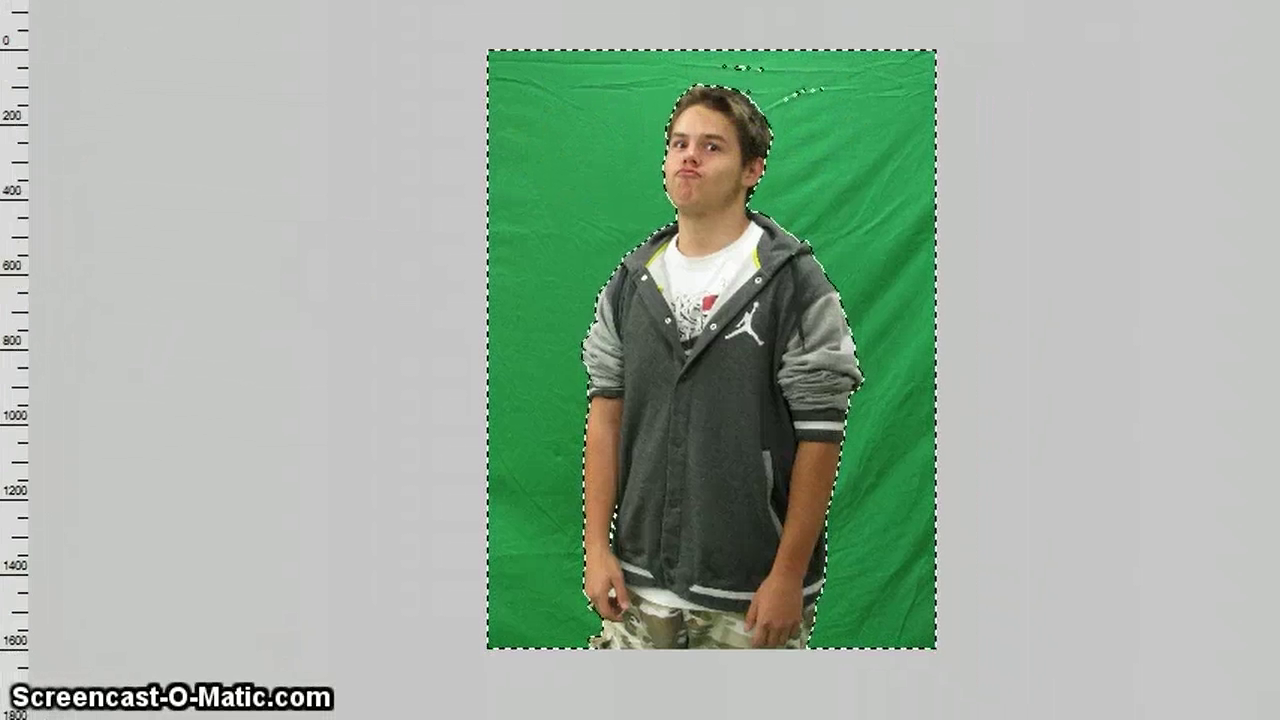
{"action": "key", "text": "Delete"}
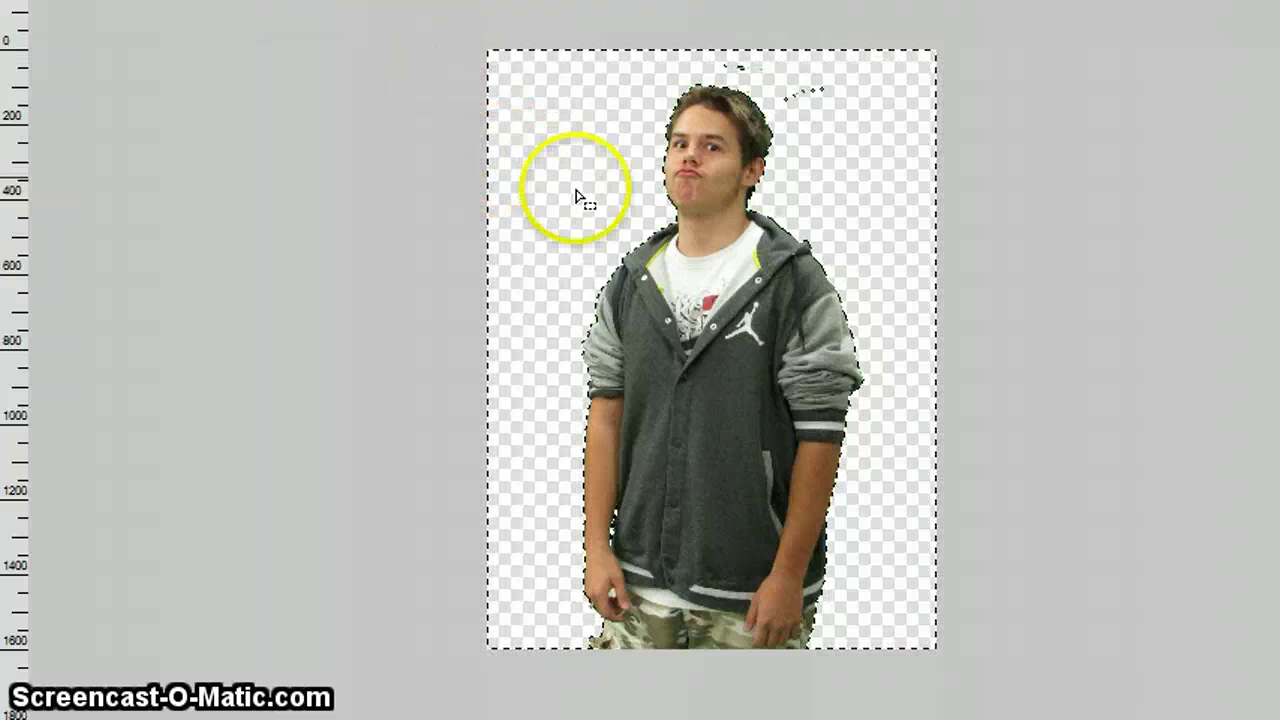
{"action": "right_click", "coordinate": [645, 214]}
{"action": "left_click", "coordinate": [733, 515]}
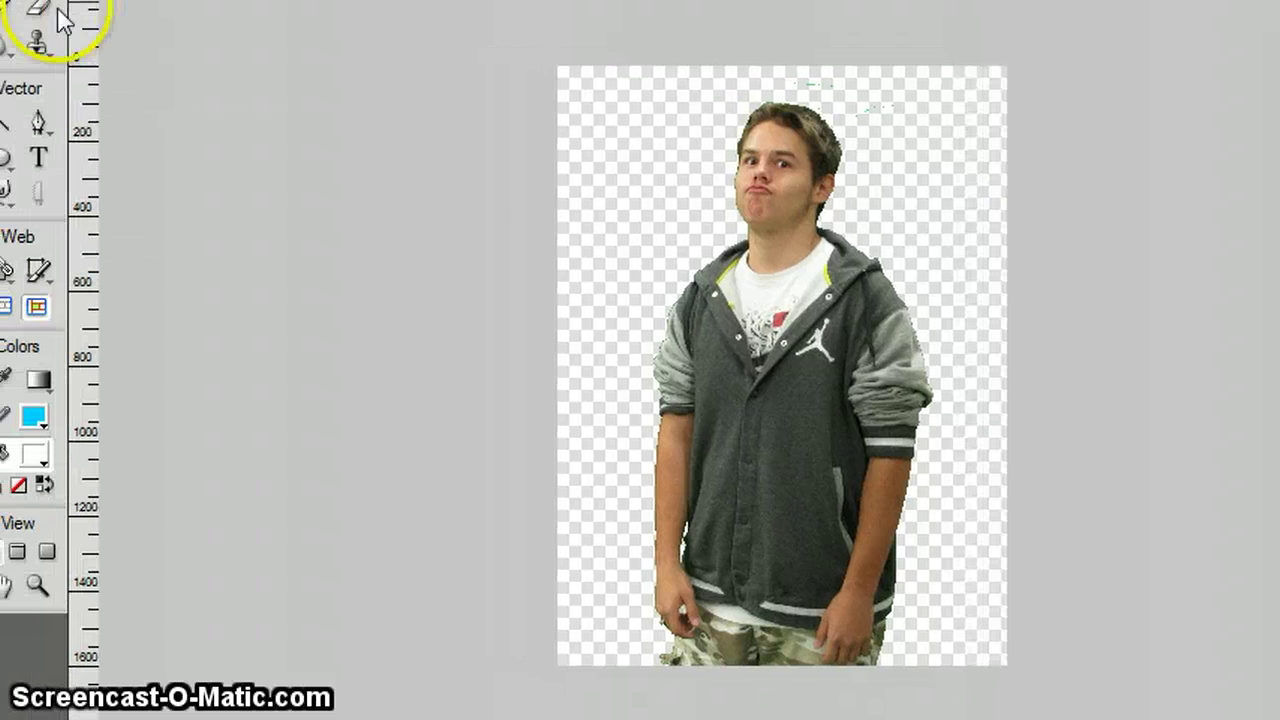
- Remove the leftover green specks above and beside the person's head using marquee selections, and clear the selection
{"action": "left_click", "coordinate": [41, 10]}
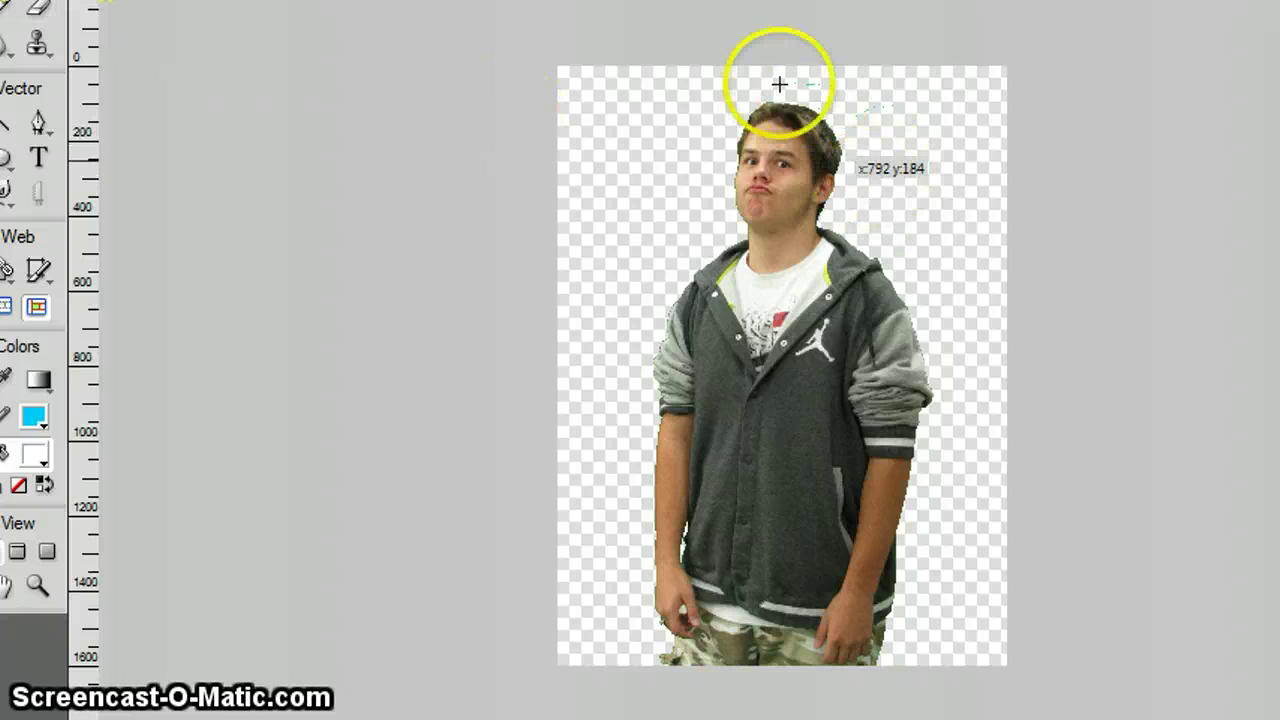
{"action": "left_click_drag", "start_coordinate": [794, 74], "coordinate": [907, 130]}
{"action": "right_click", "coordinate": [885, 128]}
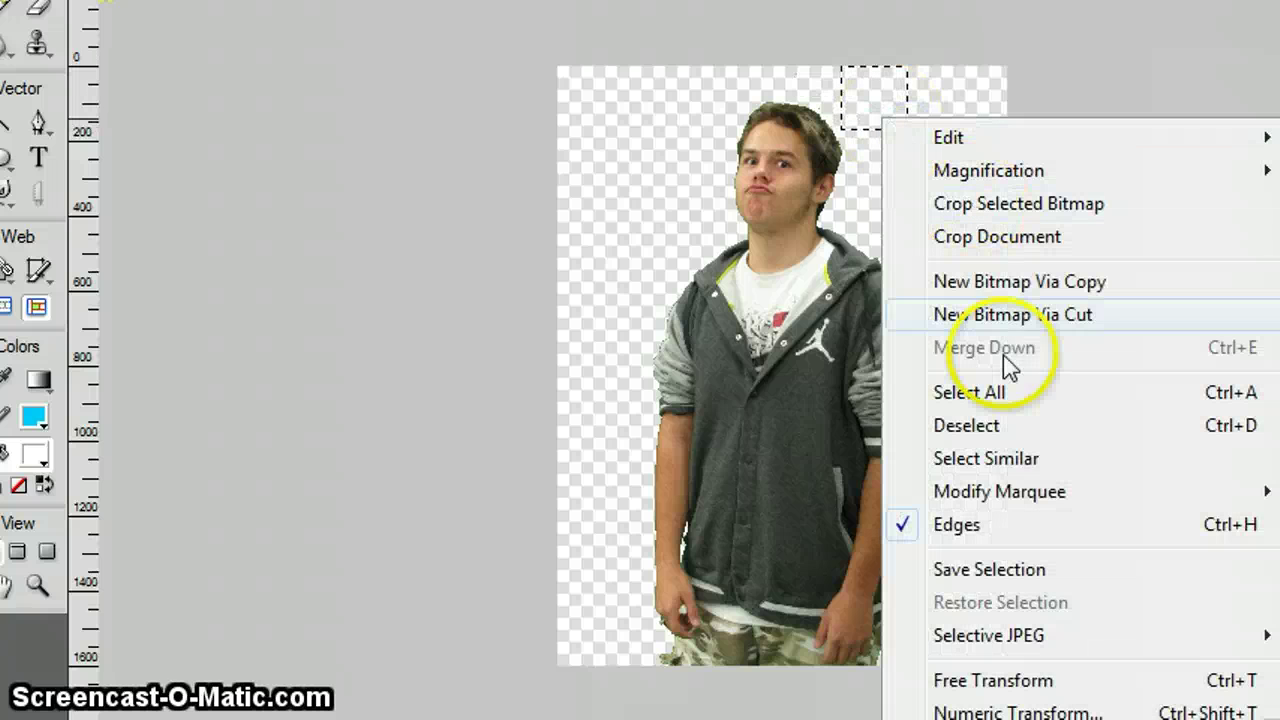
{"action": "left_click", "coordinate": [975, 427]}
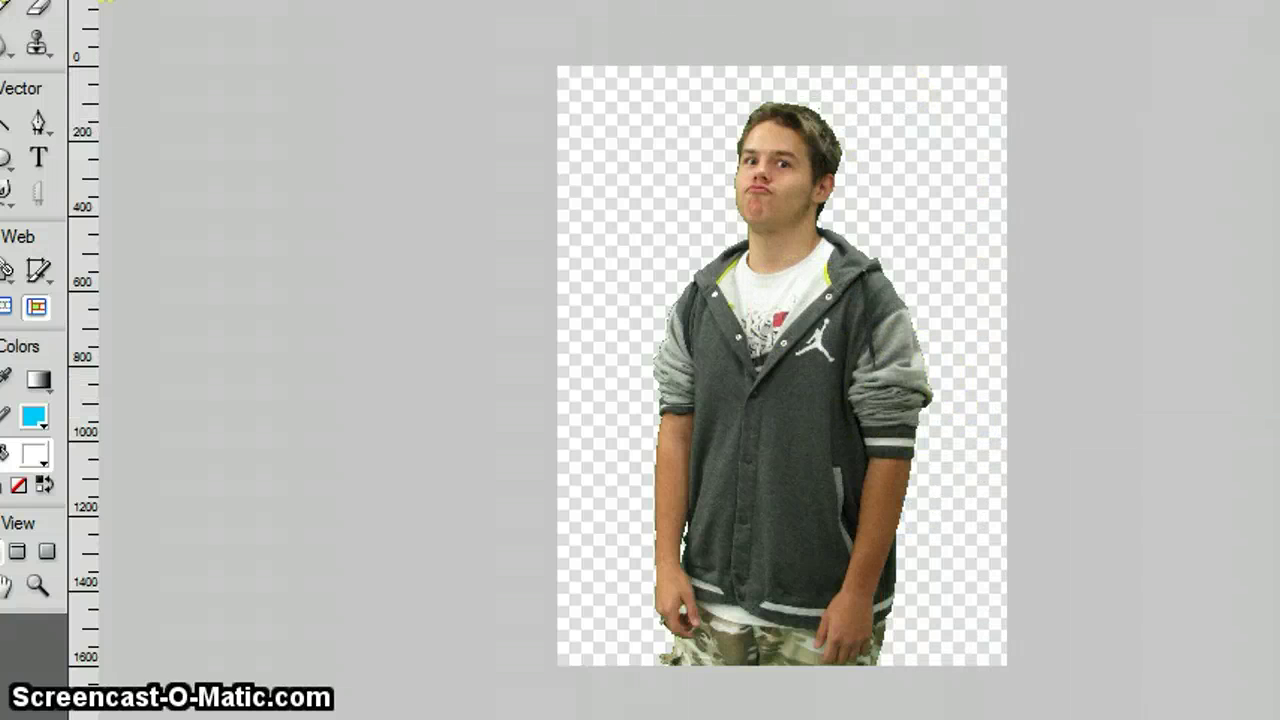
{"action": "key", "text": "v"}
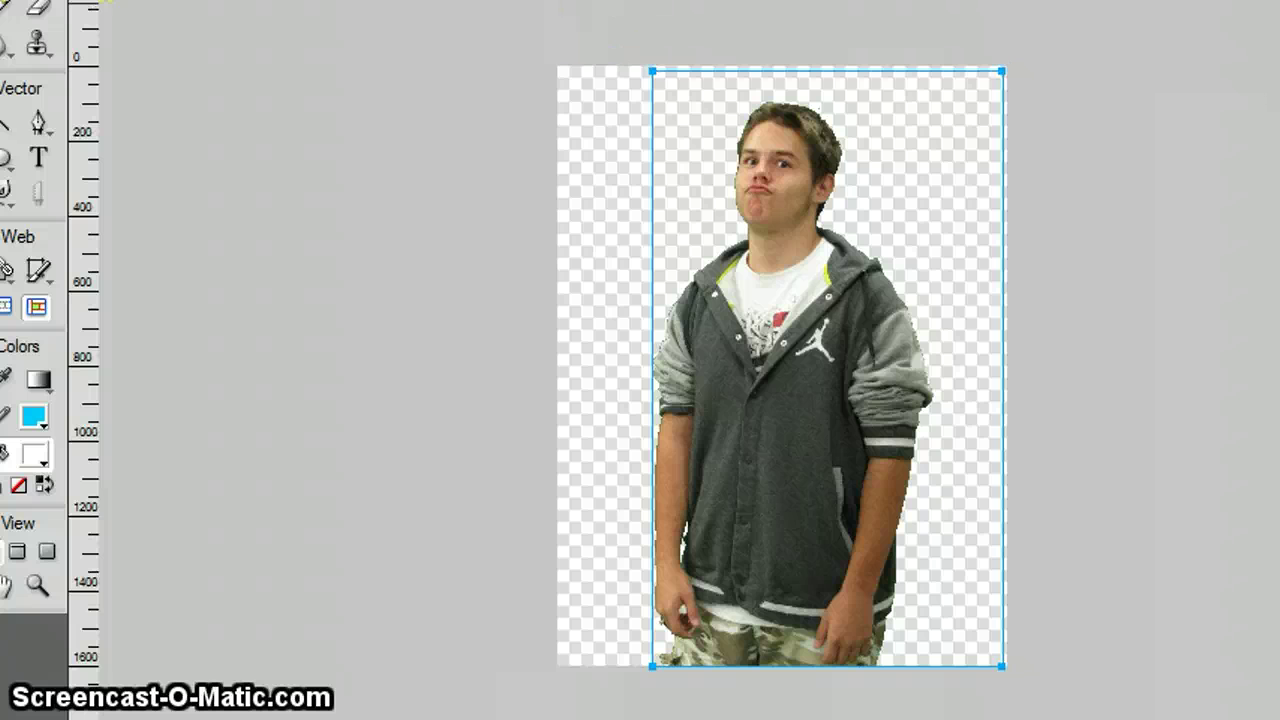
{"action": "key", "text": "ctrl+d"}
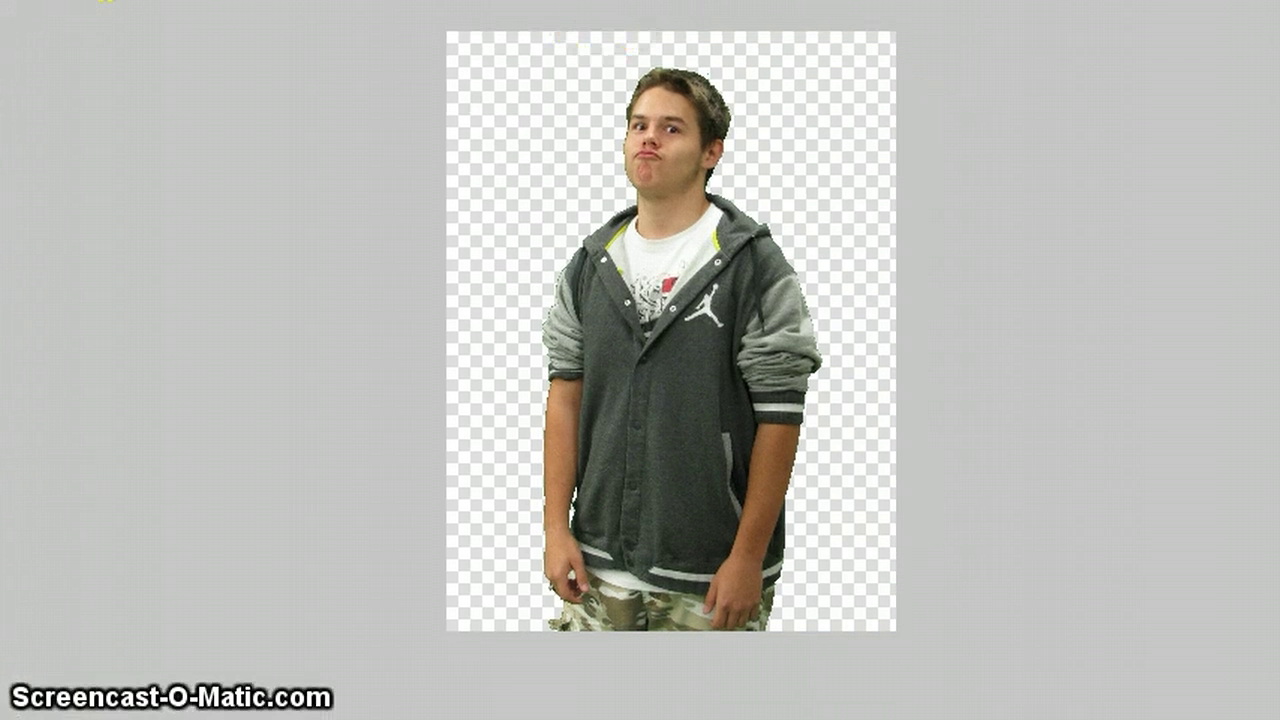
- Draw a Pen path from beside the top of the head, across the face, around the right shoulder and over the chest to the left edge
{"action": "left_click", "coordinate": [3, 116]}
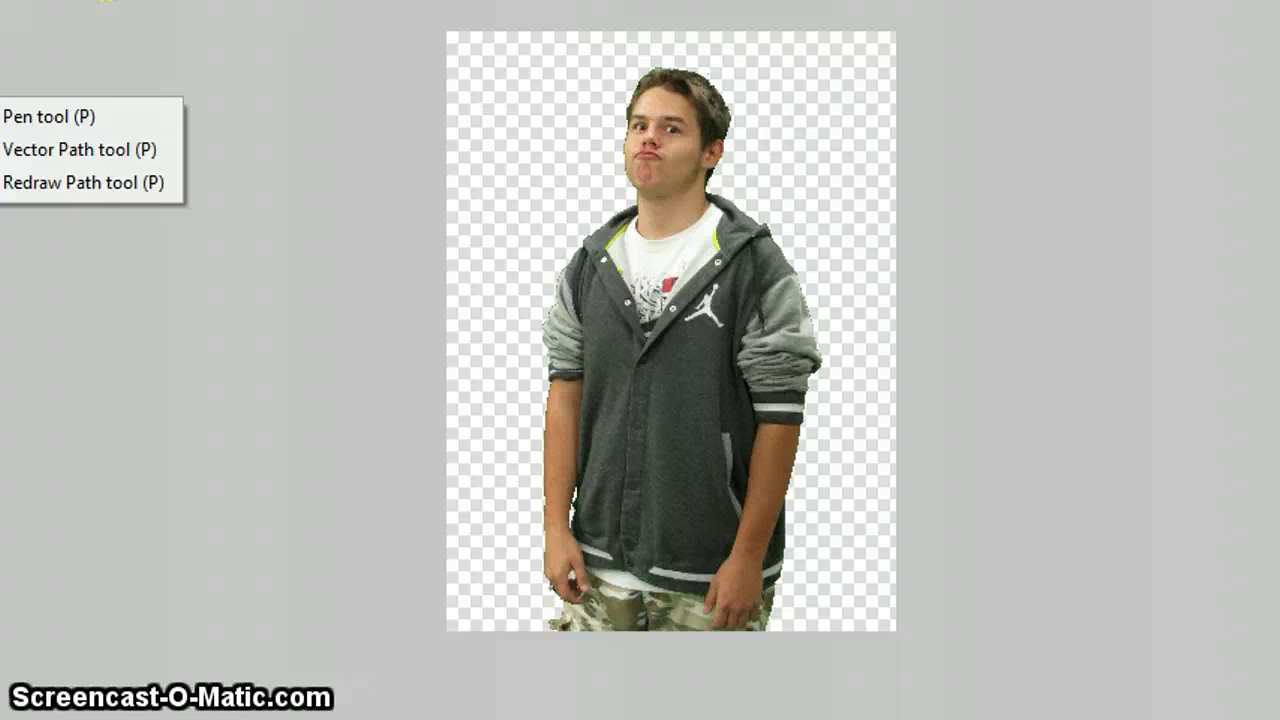
{"action": "left_click", "coordinate": [738, 75]}
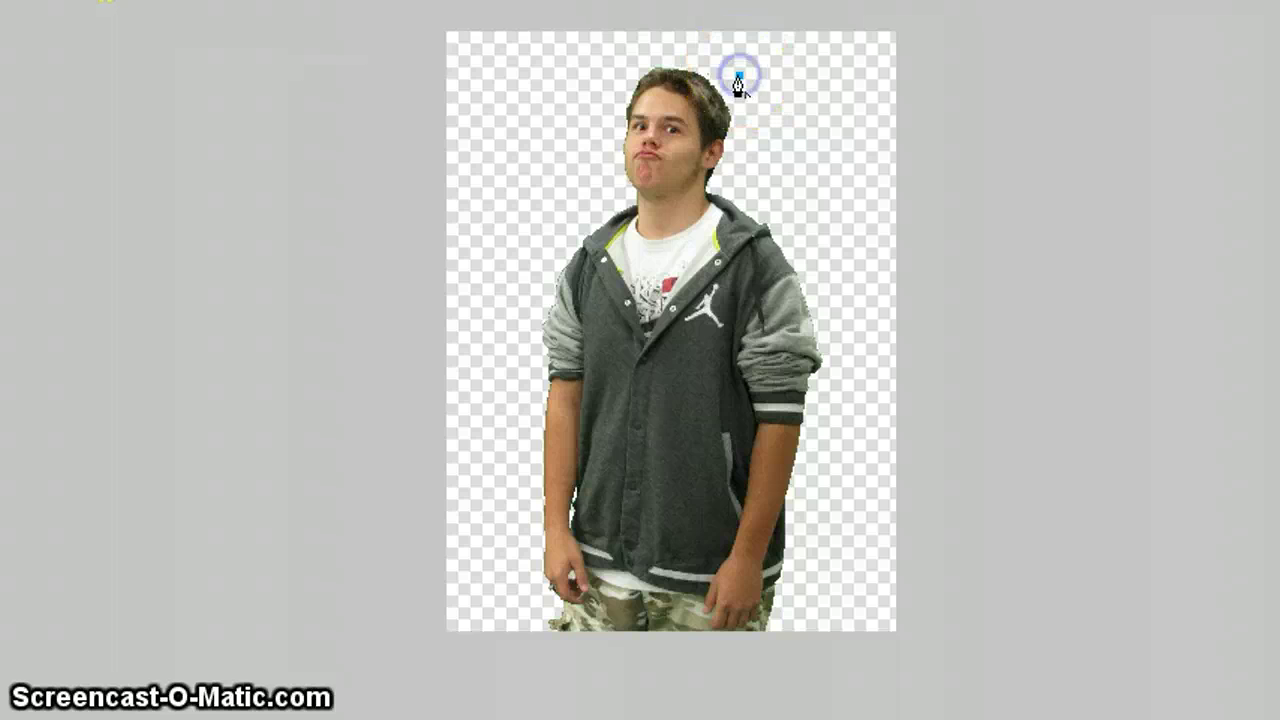
{"action": "left_click", "coordinate": [572, 120]}
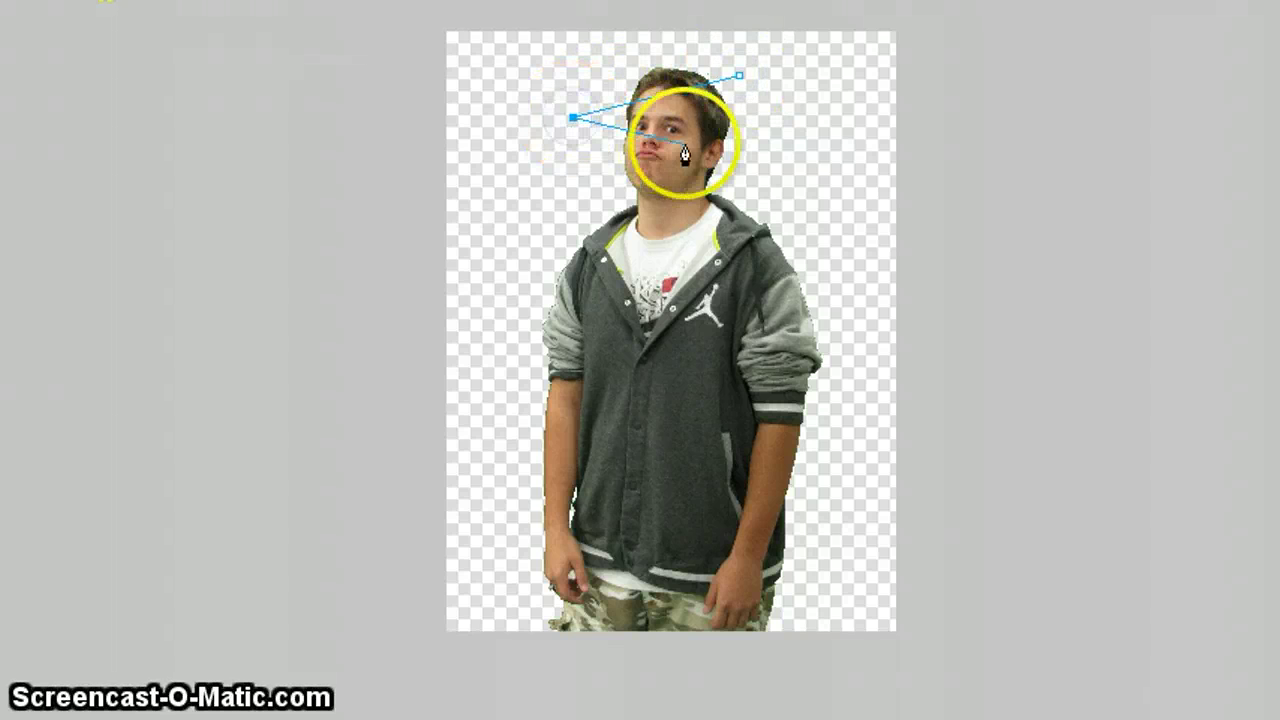
{"action": "left_click_drag", "start_coordinate": [753, 158], "coordinate": [792, 222]}
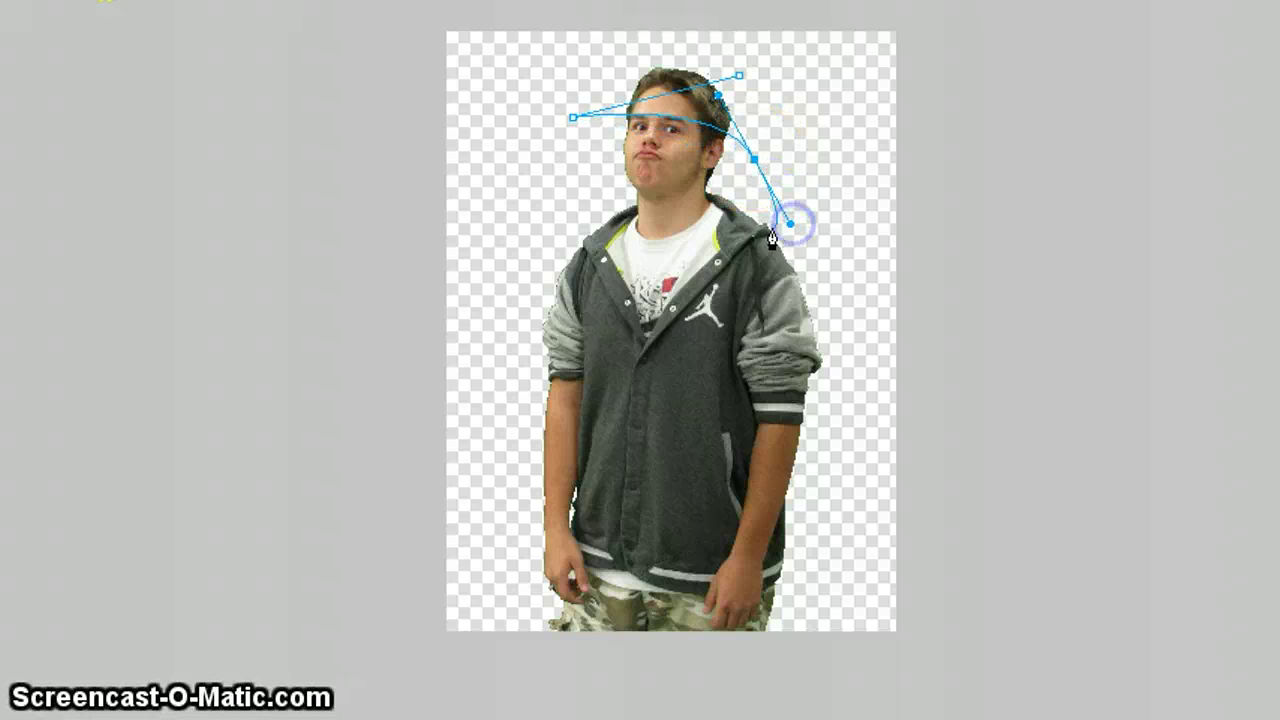
{"action": "left_click_drag", "start_coordinate": [724, 251], "coordinate": [676, 258]}
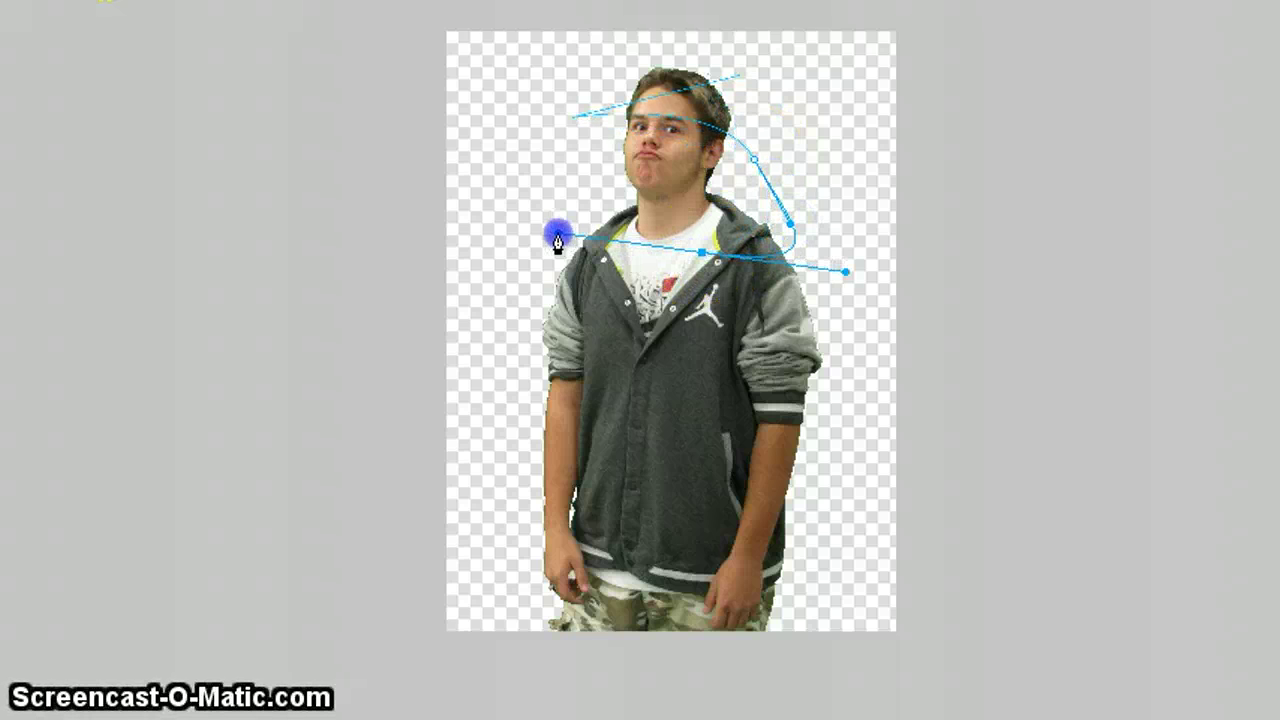
{"action": "left_click_drag", "start_coordinate": [456, 238], "coordinate": [457, 303]}
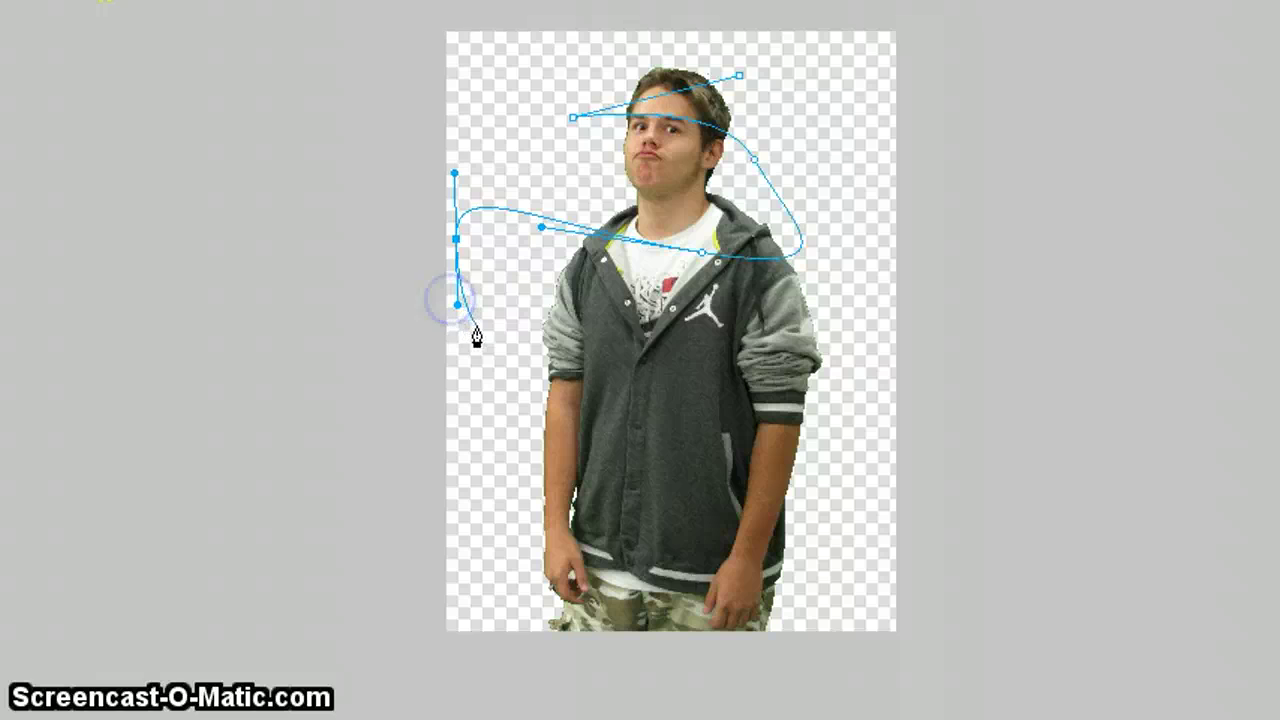
- Continue the curved path back and forth across the torso and around both arms, ending at the photo's bottom edge beside the trousers
{"action": "left_click", "coordinate": [648, 348]}
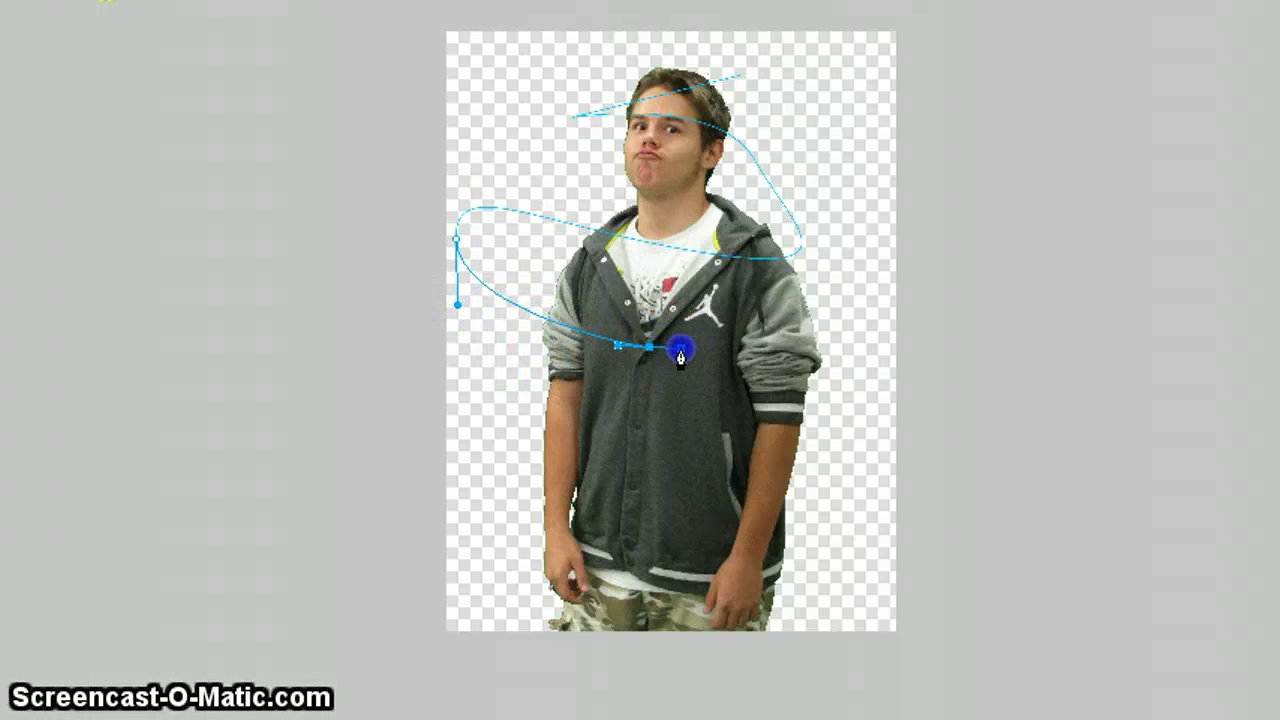
{"action": "left_click_drag", "start_coordinate": [837, 376], "coordinate": [871, 422]}
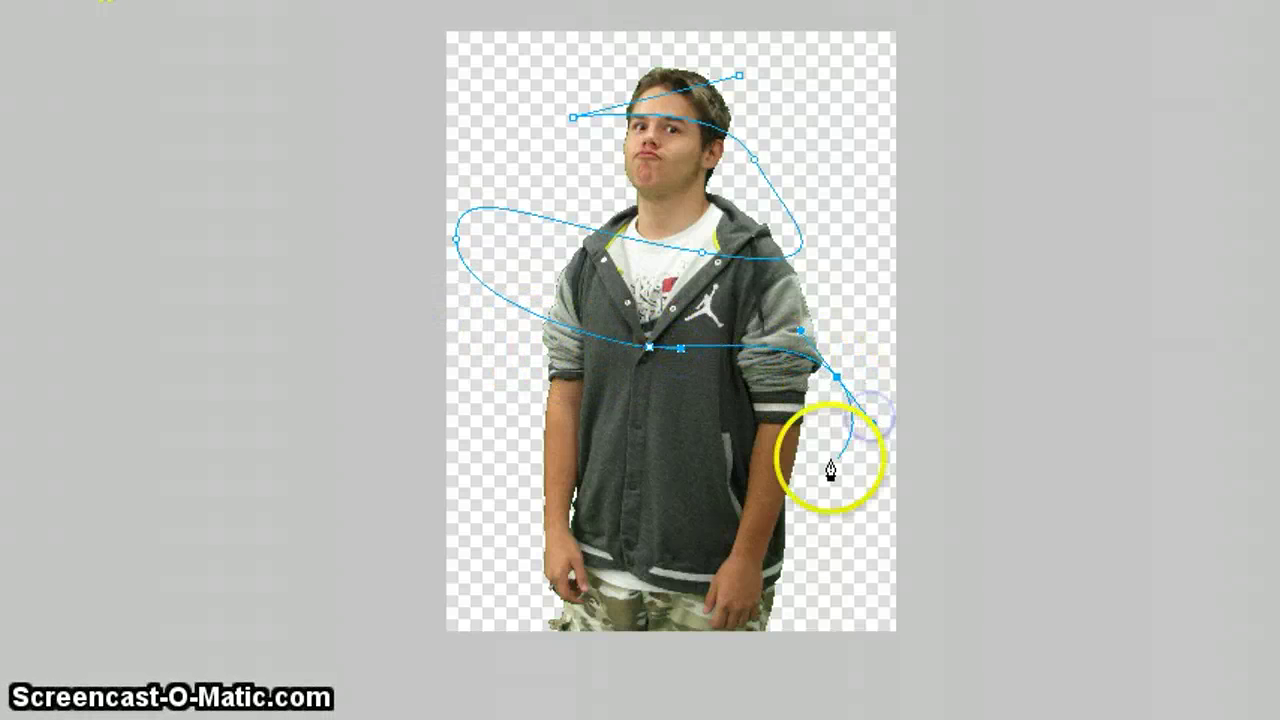
{"action": "left_click_drag", "start_coordinate": [747, 467], "coordinate": [716, 462]}
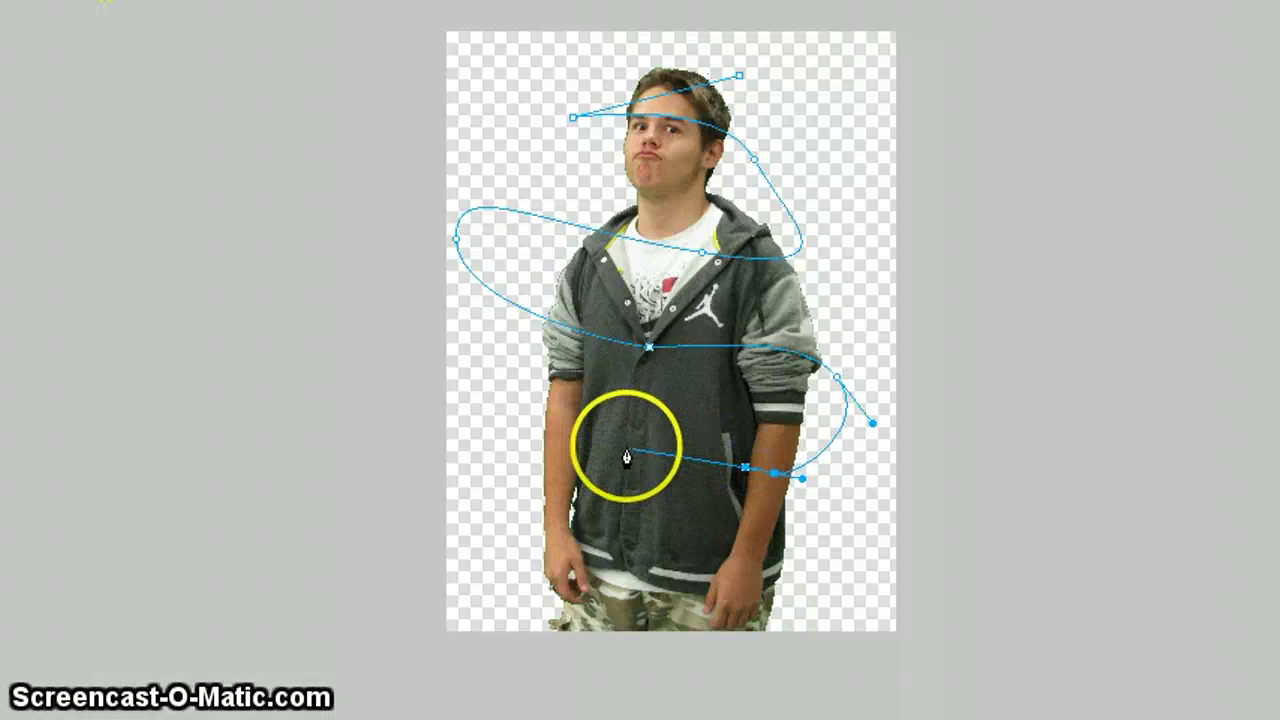
{"action": "left_click_drag", "start_coordinate": [512, 432], "coordinate": [456, 476]}
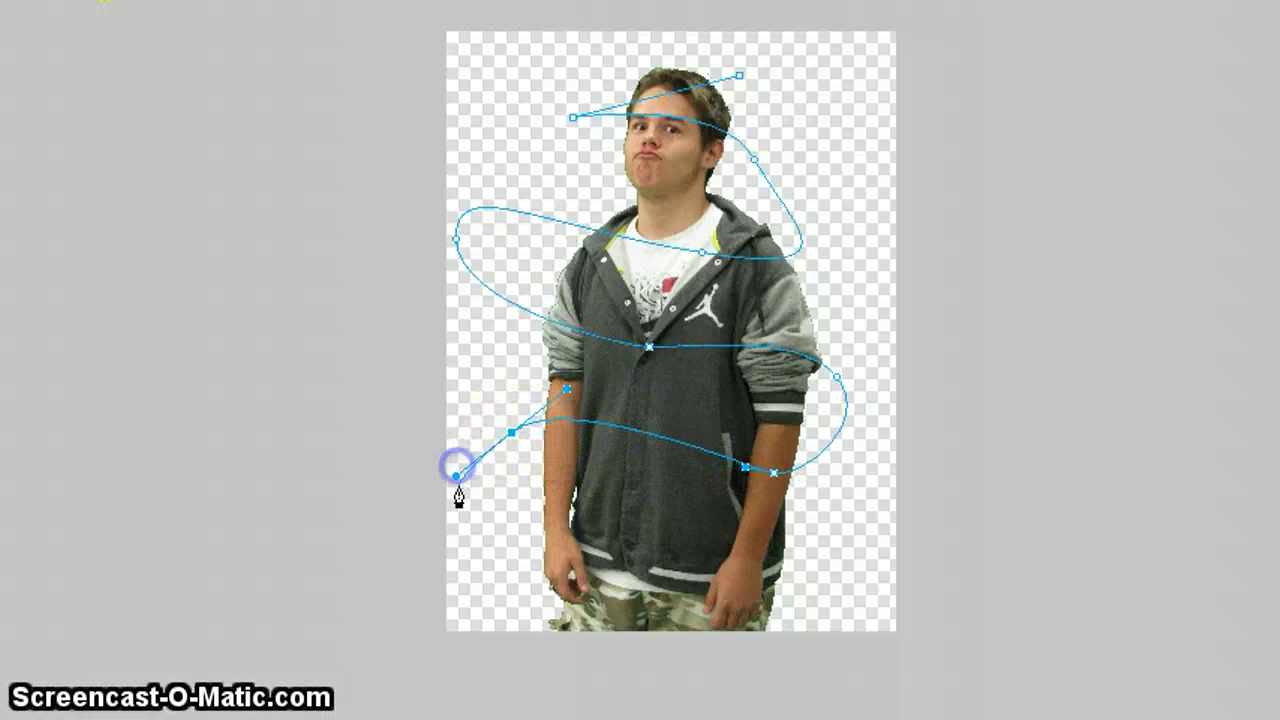
{"action": "left_click_drag", "start_coordinate": [491, 544], "coordinate": [523, 561]}
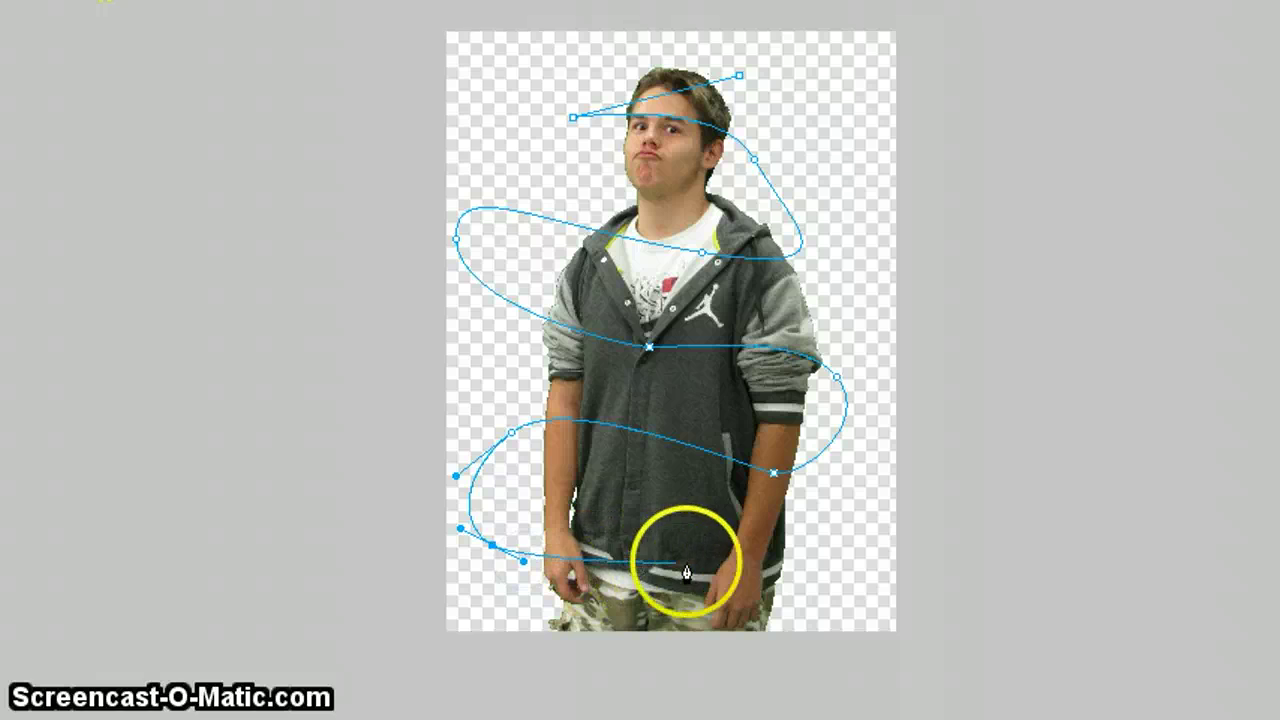
{"action": "left_click_drag", "start_coordinate": [832, 543], "coordinate": [860, 595]}
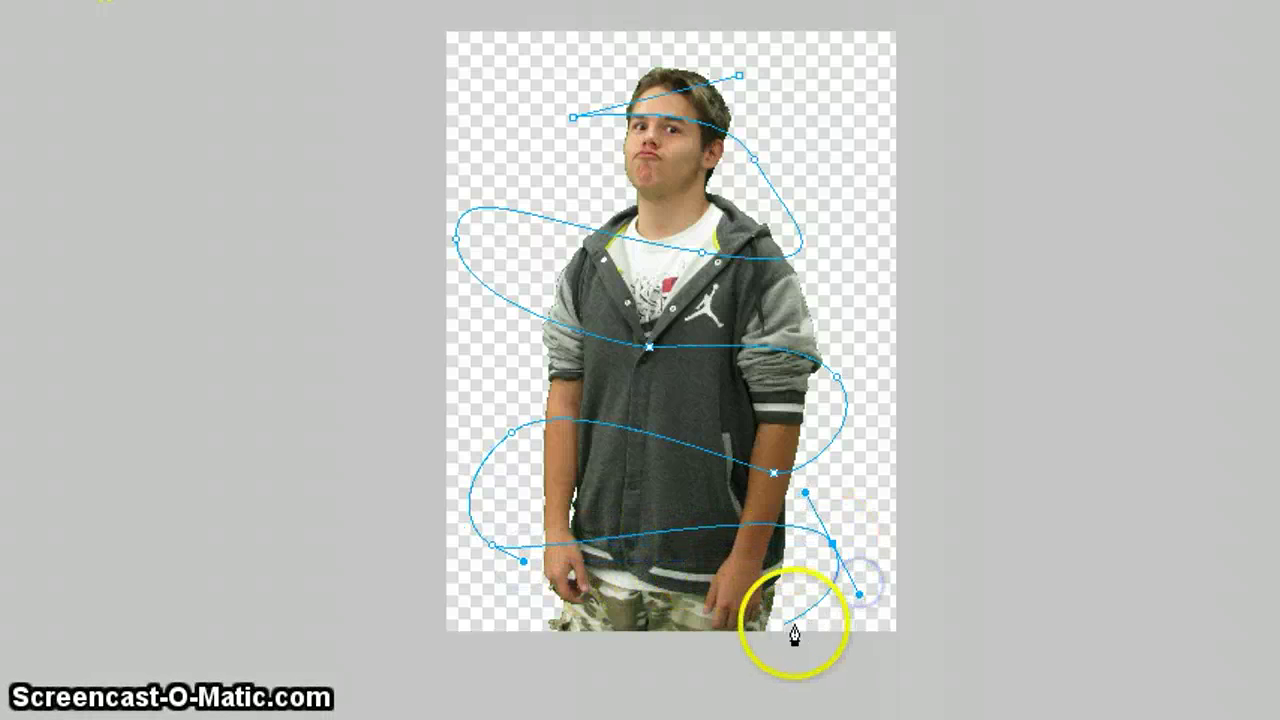
{"action": "left_click", "coordinate": [764, 630]}
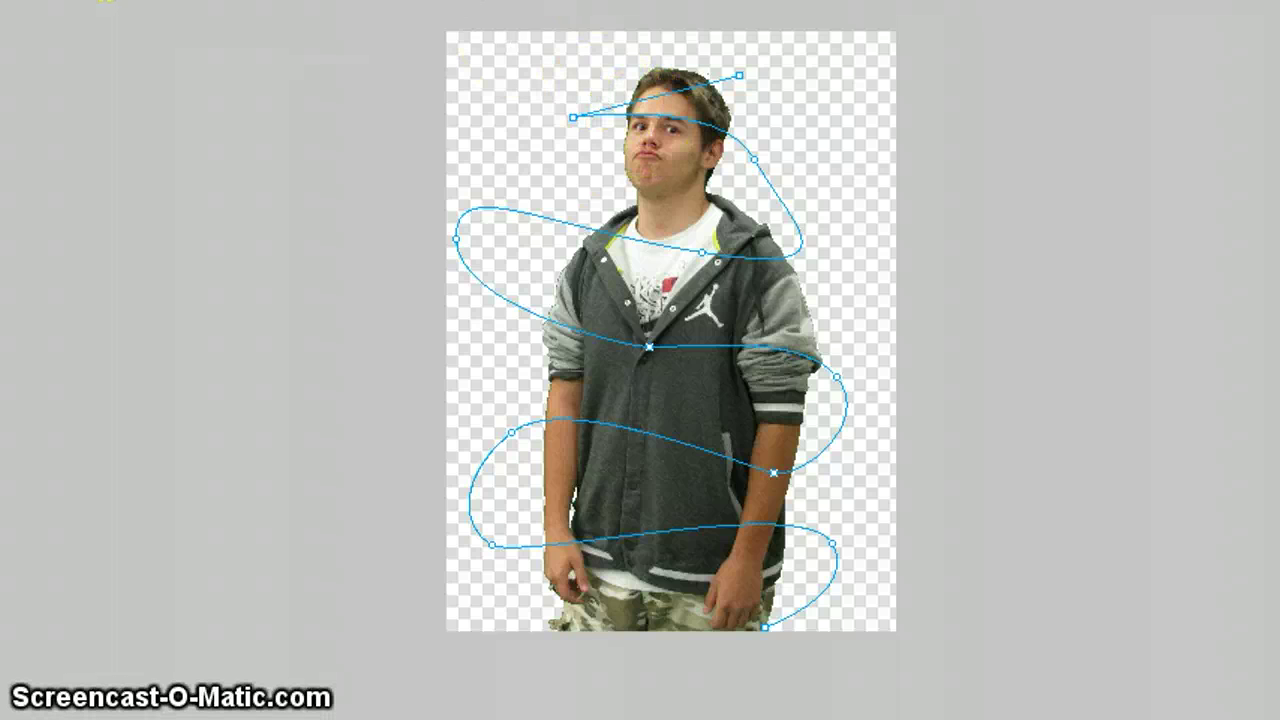
{"action": "key", "text": "v"}
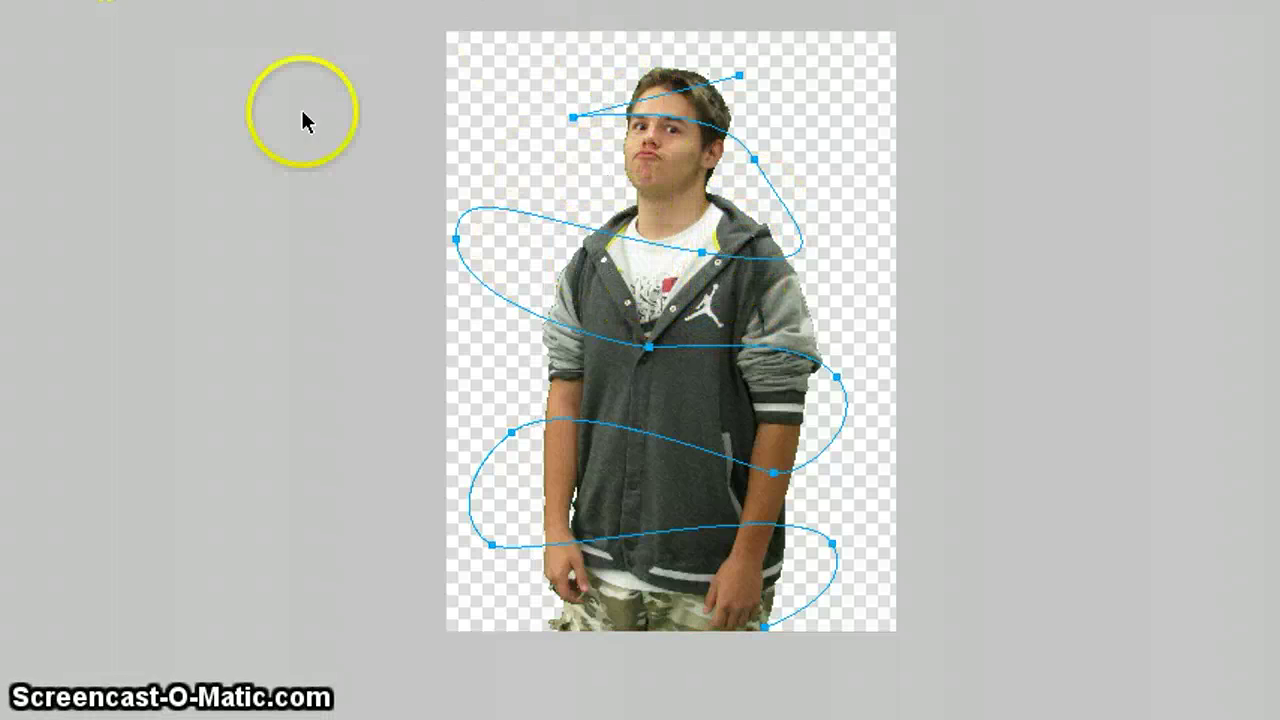
- Reshape the path's loop beside the left shoulder into a rounder curve by lengthening and tilting its anchor point's handles
{"action": "key", "text": "z"}
{"action": "left_click_drag", "start_coordinate": [429, 160], "coordinate": [680, 400]}
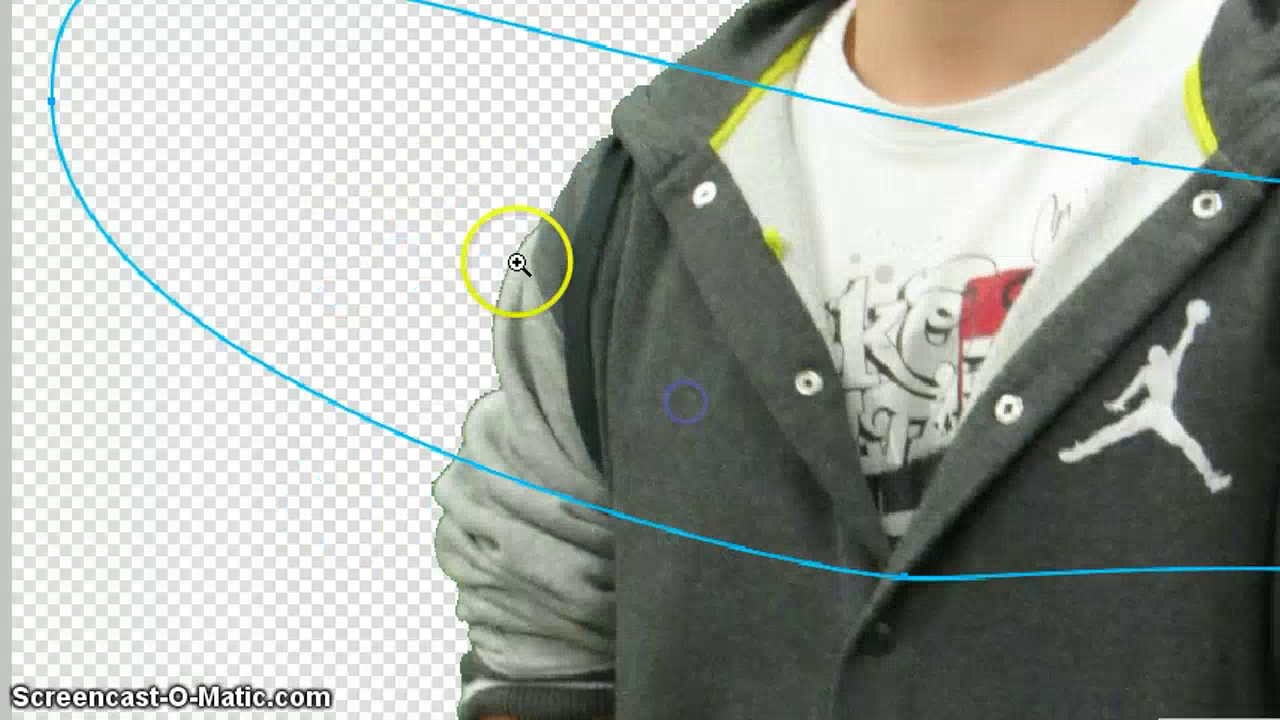
{"action": "left_click", "coordinate": [28, 88]}
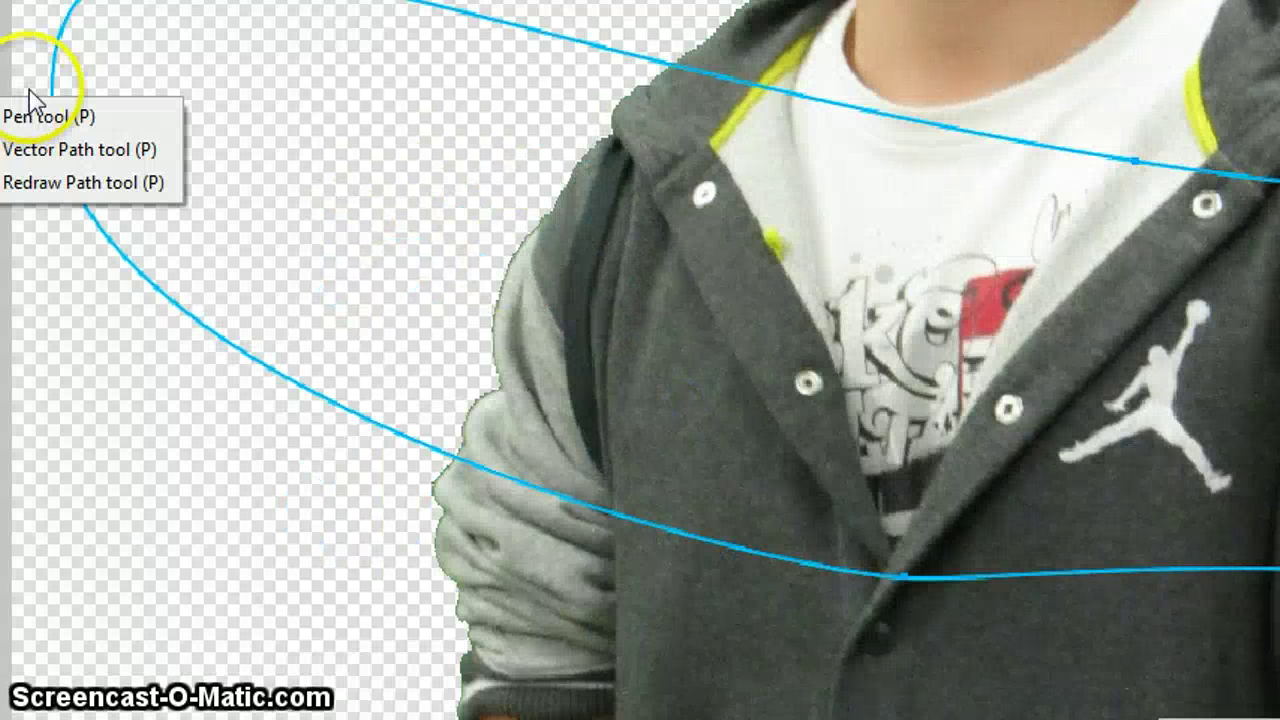
{"action": "left_click", "coordinate": [37, 126]}
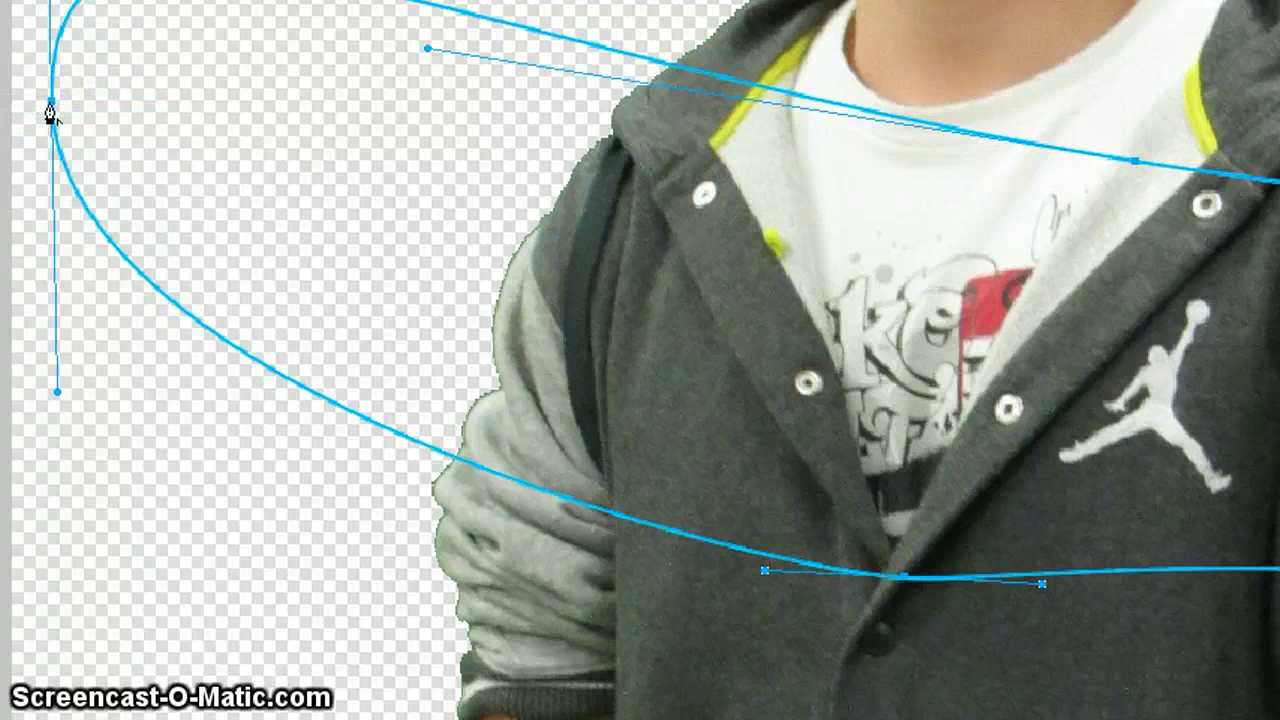
{"action": "right_click", "coordinate": [188, 536]}
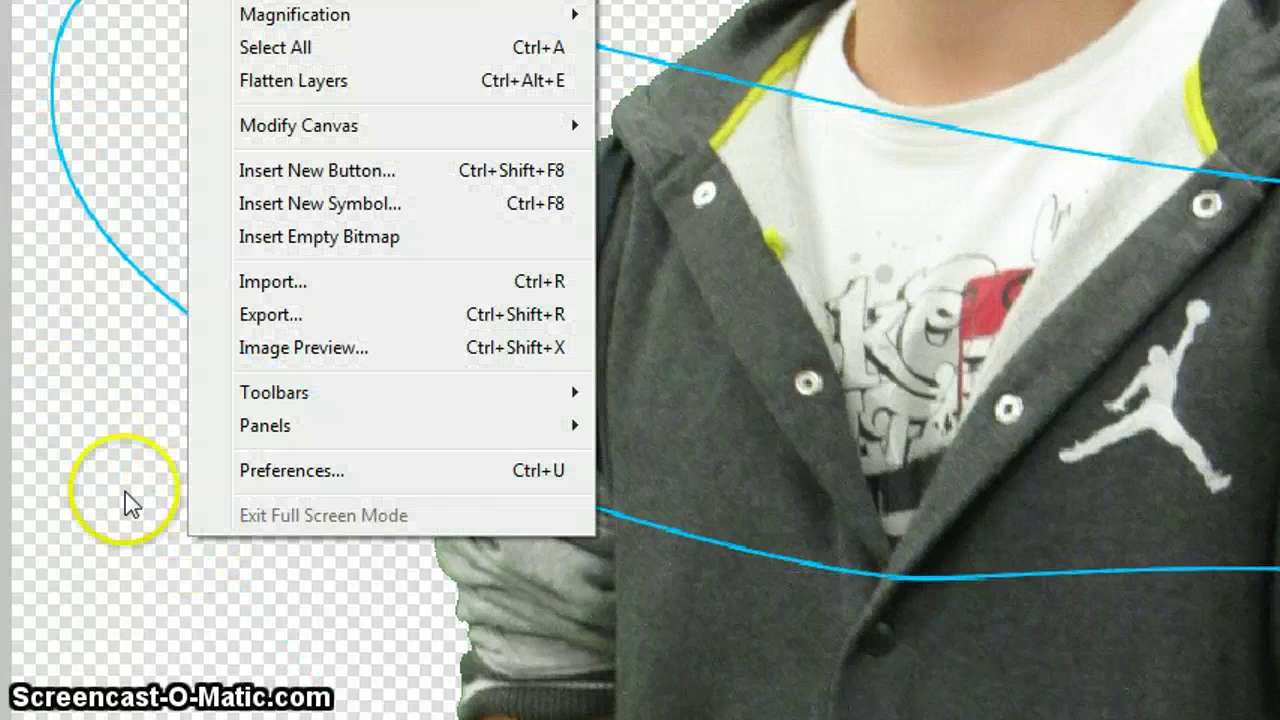
{"action": "left_click", "coordinate": [108, 228]}
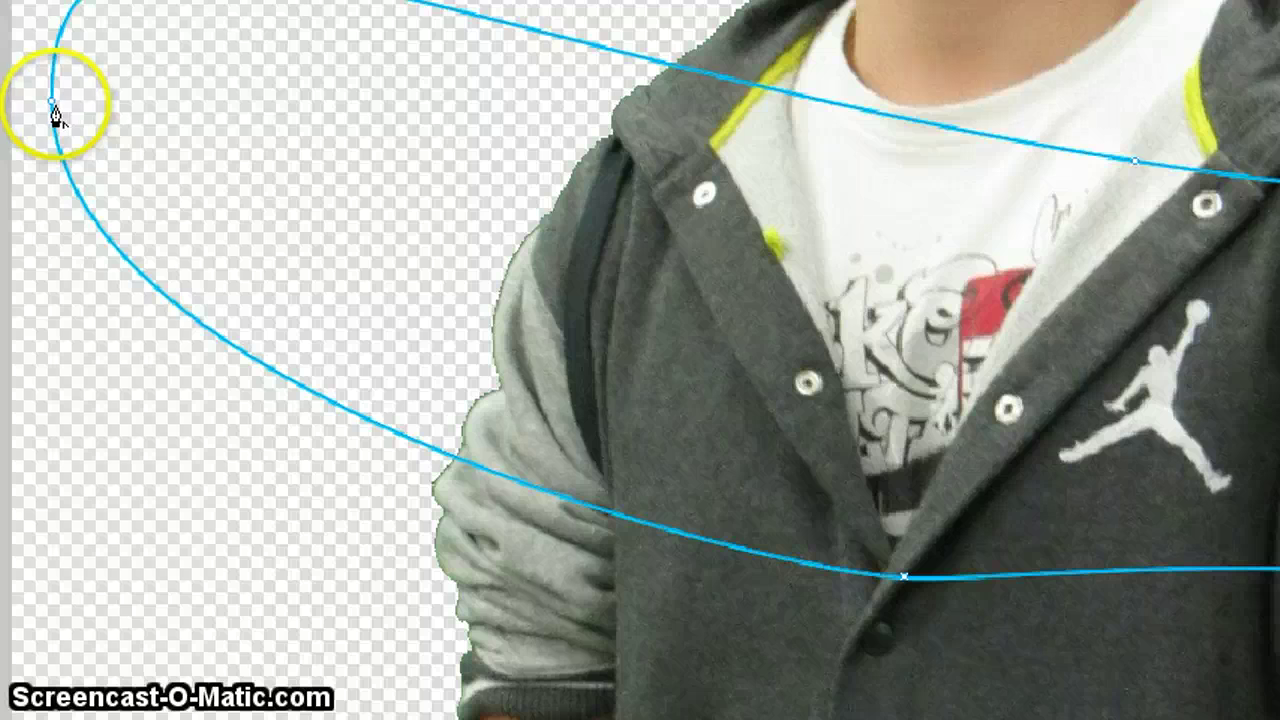
{"action": "left_click_drag", "start_coordinate": [54, 110], "coordinate": [155, 550]}
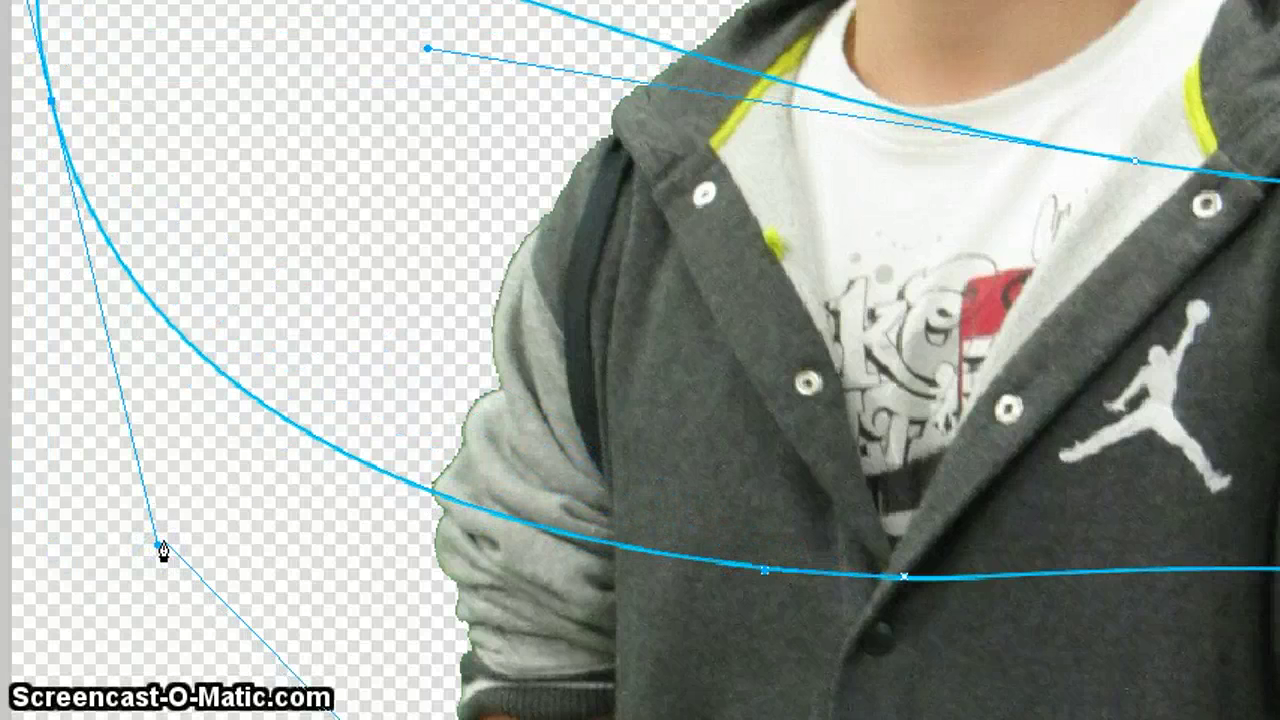
{"action": "left_click", "coordinate": [117, 180]}
{"action": "right_click", "coordinate": [257, 549]}
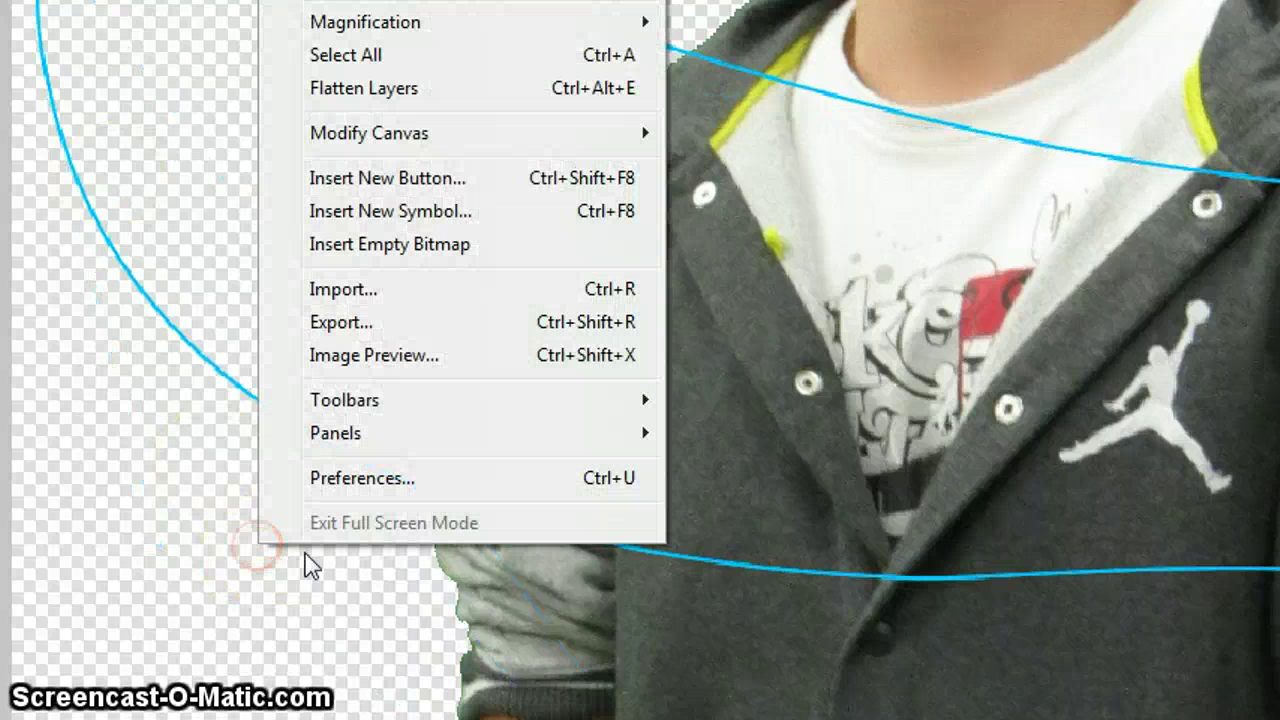
{"action": "left_click", "coordinate": [304, 564]}
{"action": "left_click", "coordinate": [854, 249]}
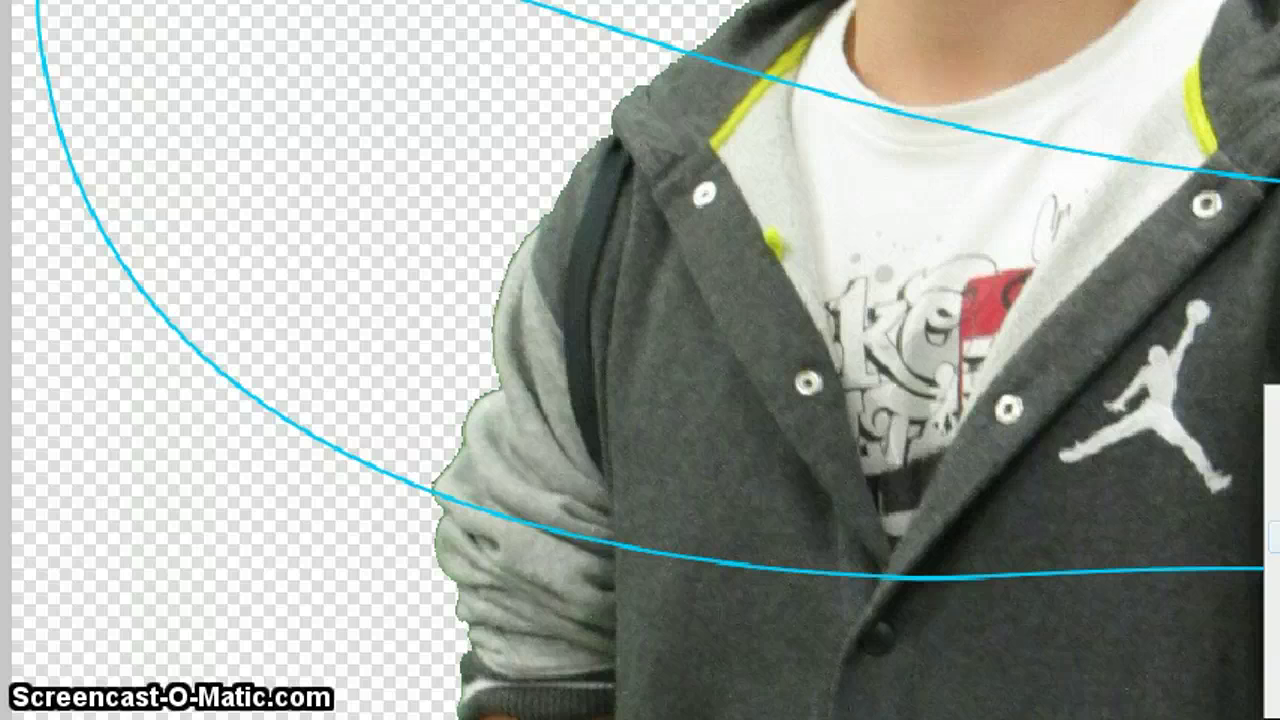
{"action": "left_click", "coordinate": [1274, 470]}
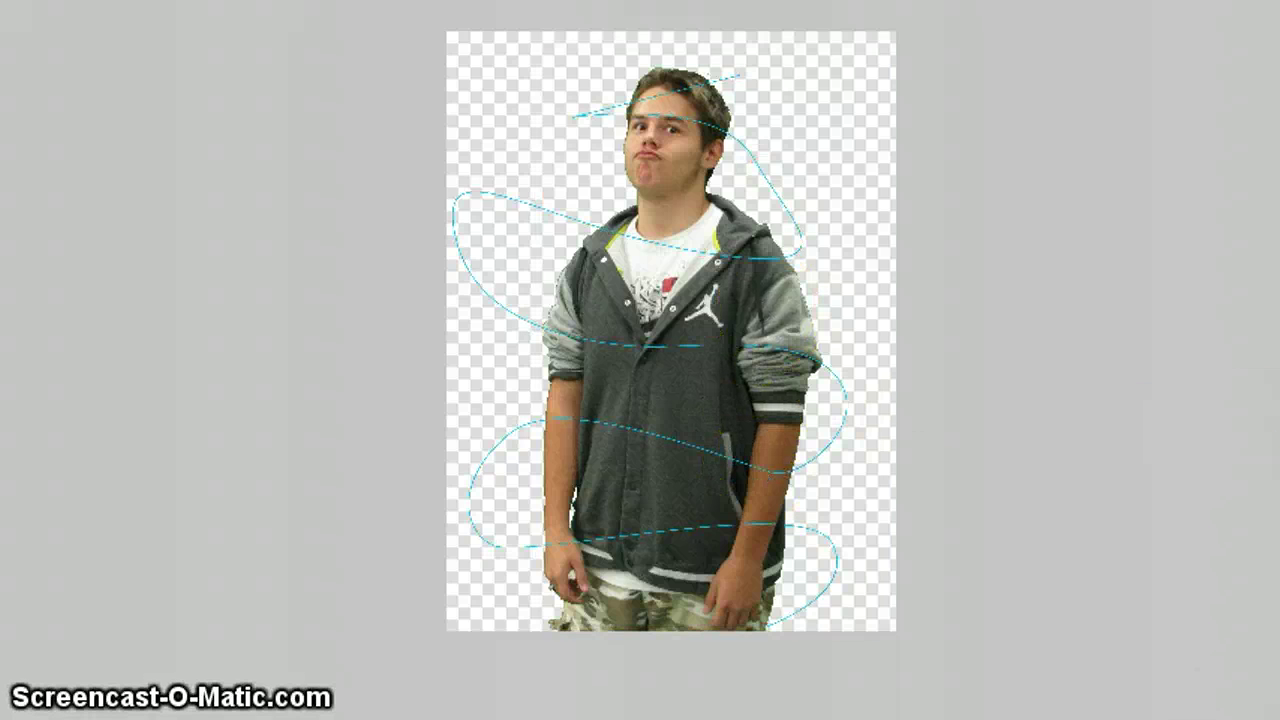
- Duplicate the cut-out person bitmap so one copy lies above the path and one below, and hide the upper copy
{"action": "left_click", "coordinate": [716, 334]}
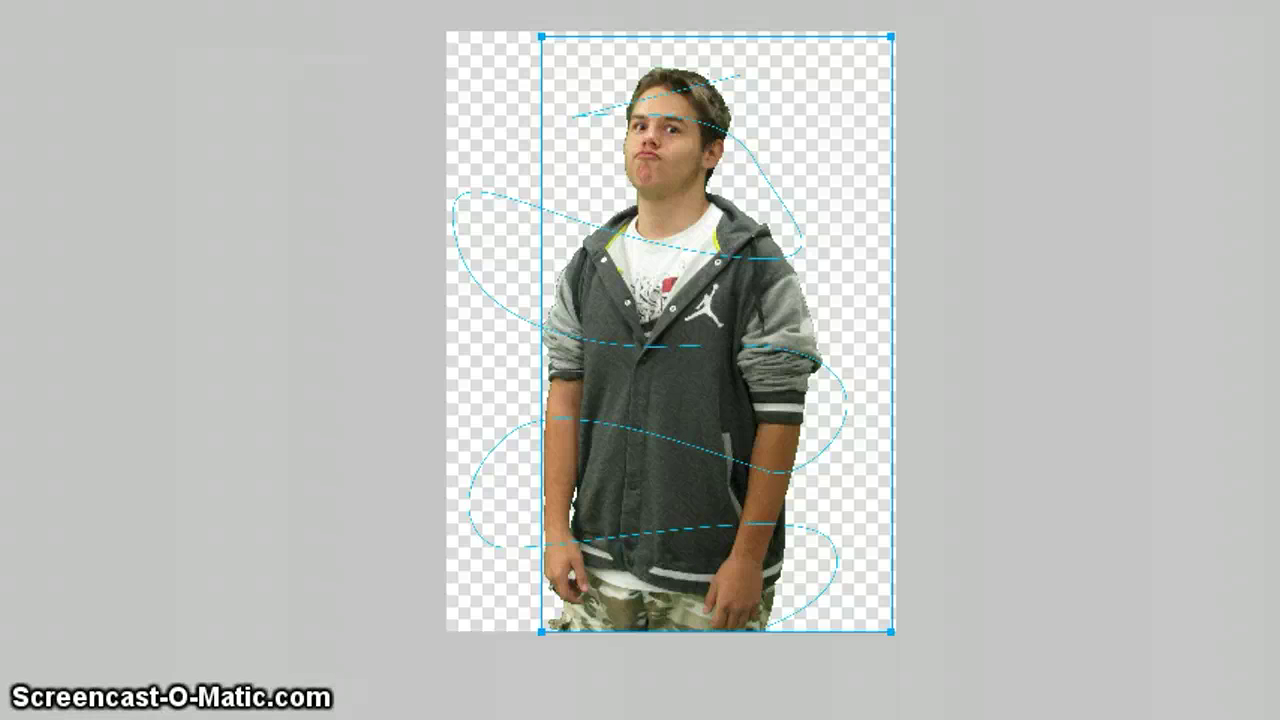
{"action": "left_click", "coordinate": [649, 347]}
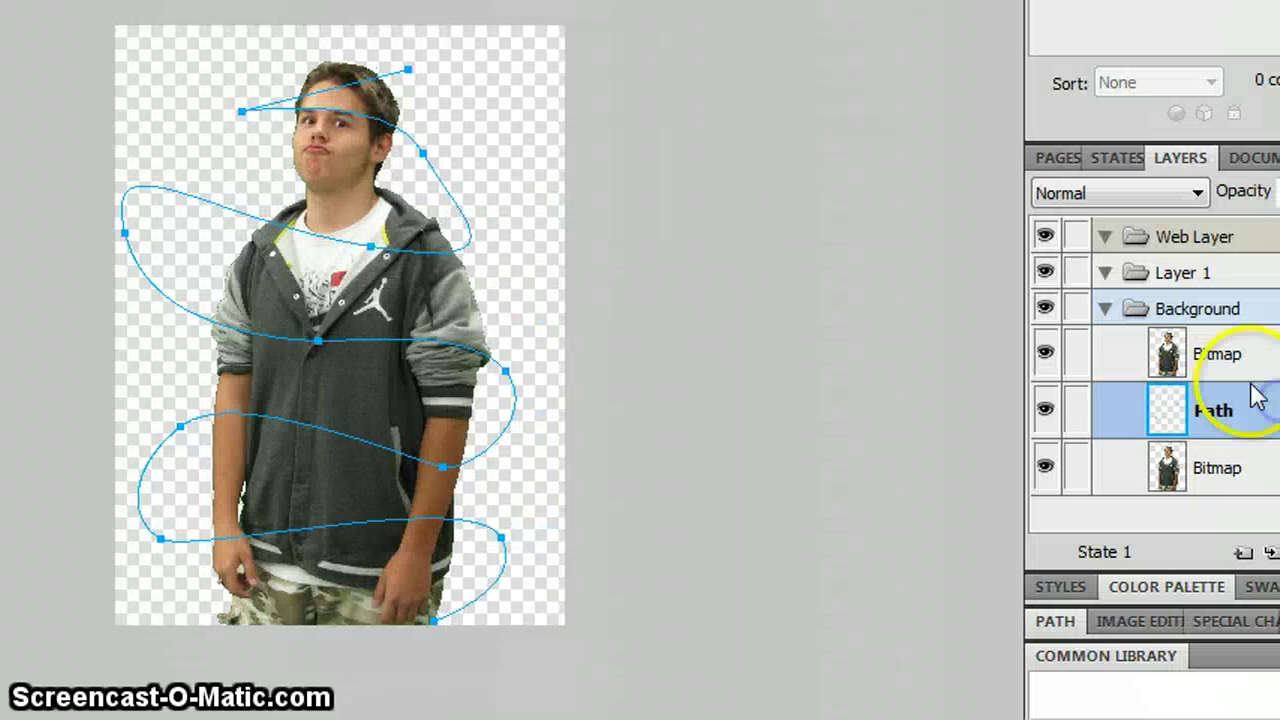
{"action": "left_click", "coordinate": [1223, 358]}
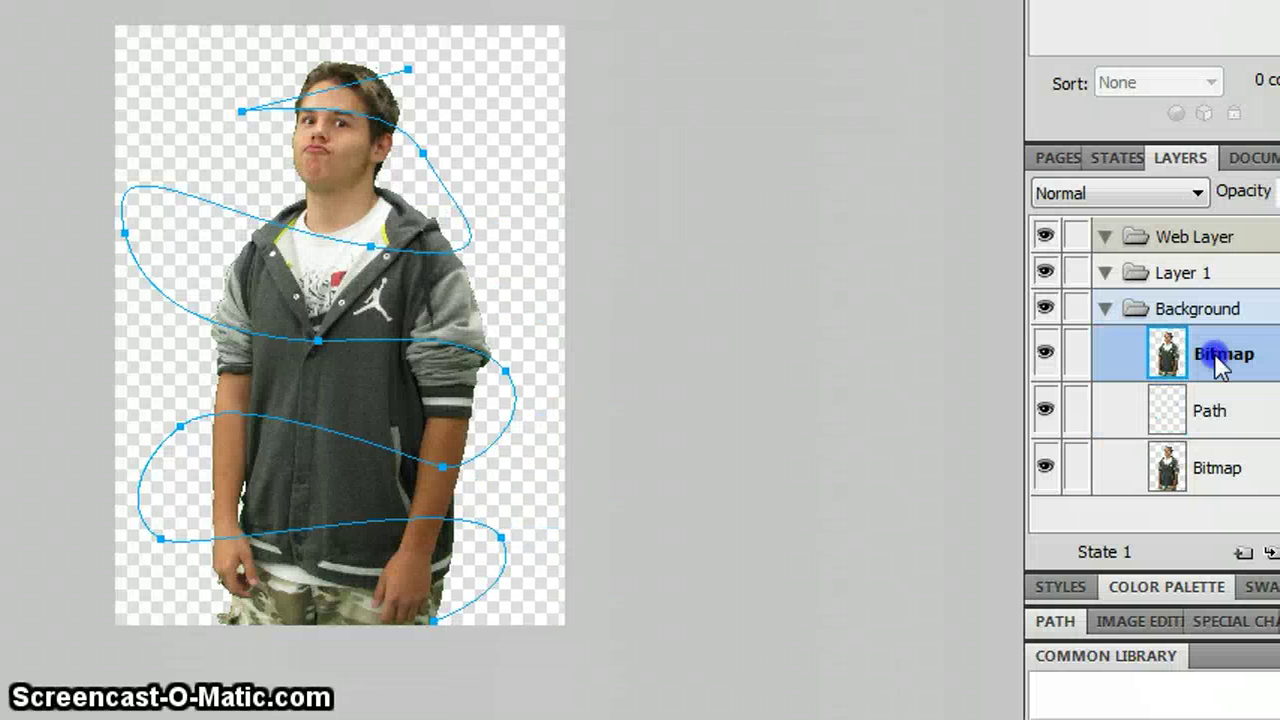
{"action": "left_click", "coordinate": [1220, 418]}
{"action": "left_click", "coordinate": [1220, 468]}
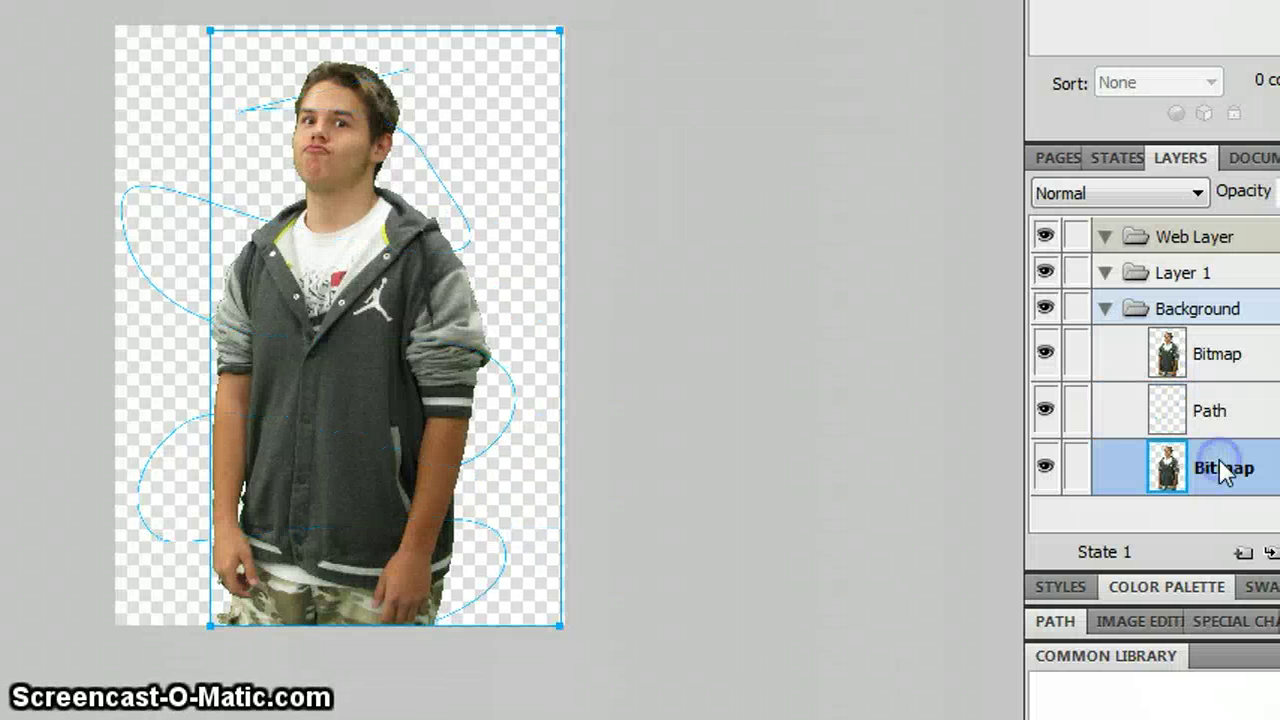
{"action": "left_click", "coordinate": [1045, 355]}
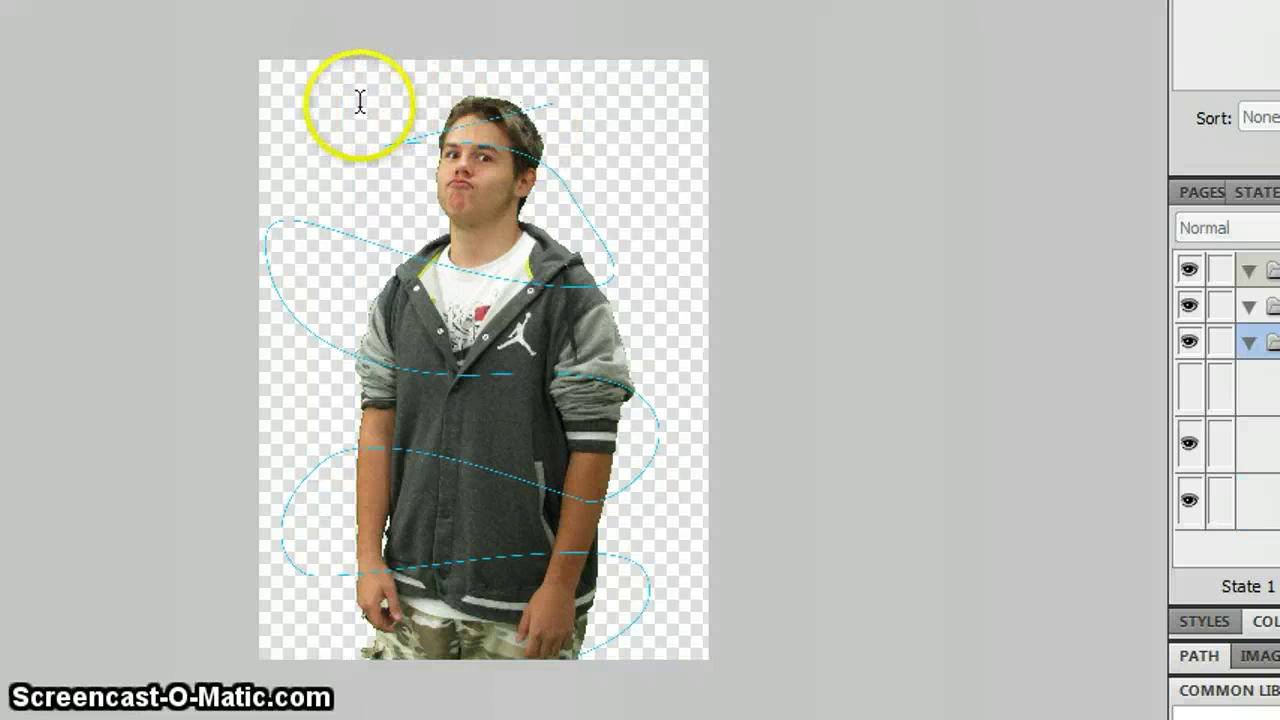
- Check the wording in the web page's text-on-path example, and add the text "The world's best media student" above the person's head
{"action": "left_click", "coordinate": [360, 100]}
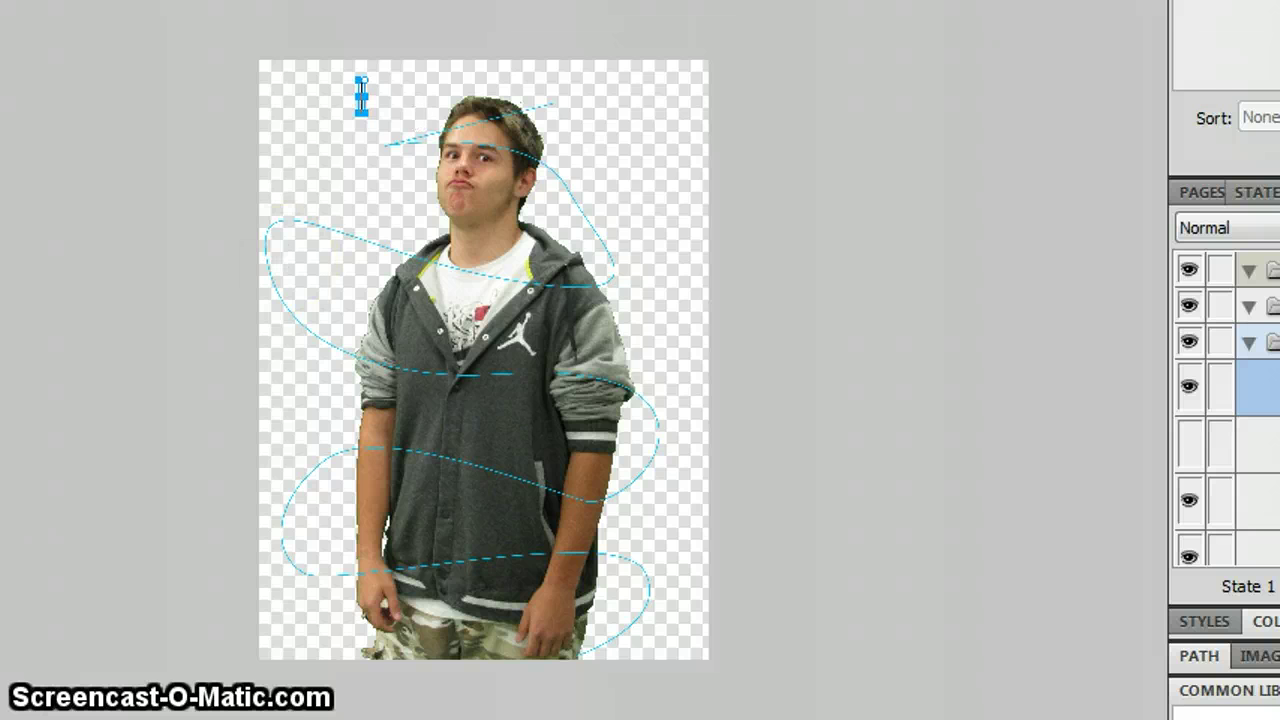
{"action": "key", "text": "alt+Tab"}
{"action": "scroll", "coordinate": [760, 210], "scroll_direction": "down", "scroll_amount": 15}
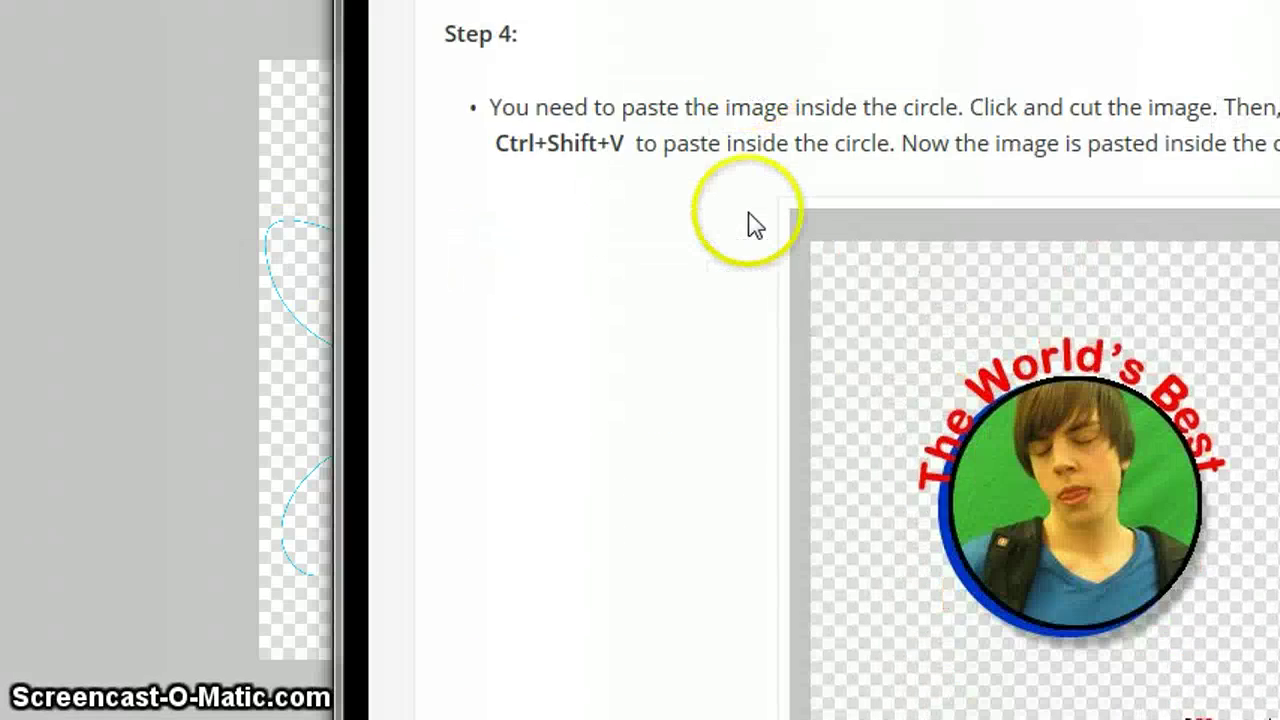
{"action": "scroll", "coordinate": [755, 225], "scroll_direction": "down", "scroll_amount": 3}
{"action": "scroll", "coordinate": [749, 211], "scroll_direction": "down", "scroll_amount": 6}
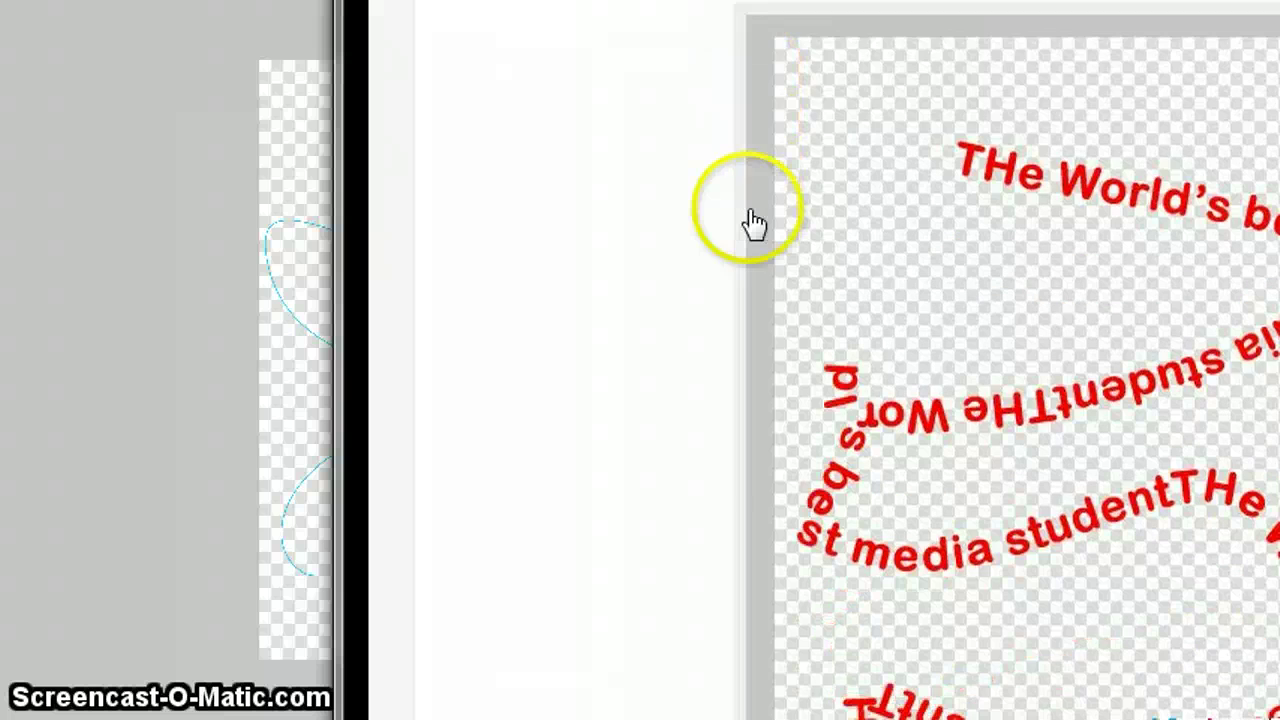
{"action": "scroll", "coordinate": [751, 211], "scroll_direction": "down", "scroll_amount": 2}
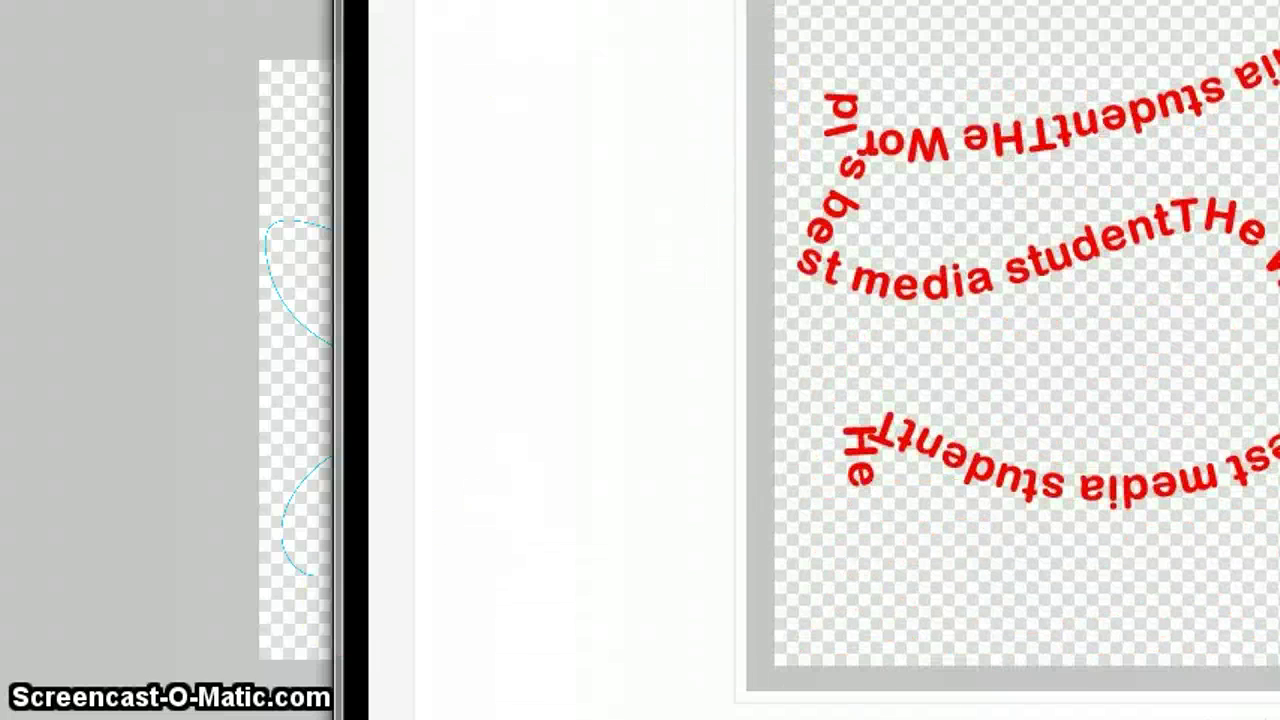
{"action": "key", "text": "alt+Tab"}
{"action": "left_click", "coordinate": [378, 122]}
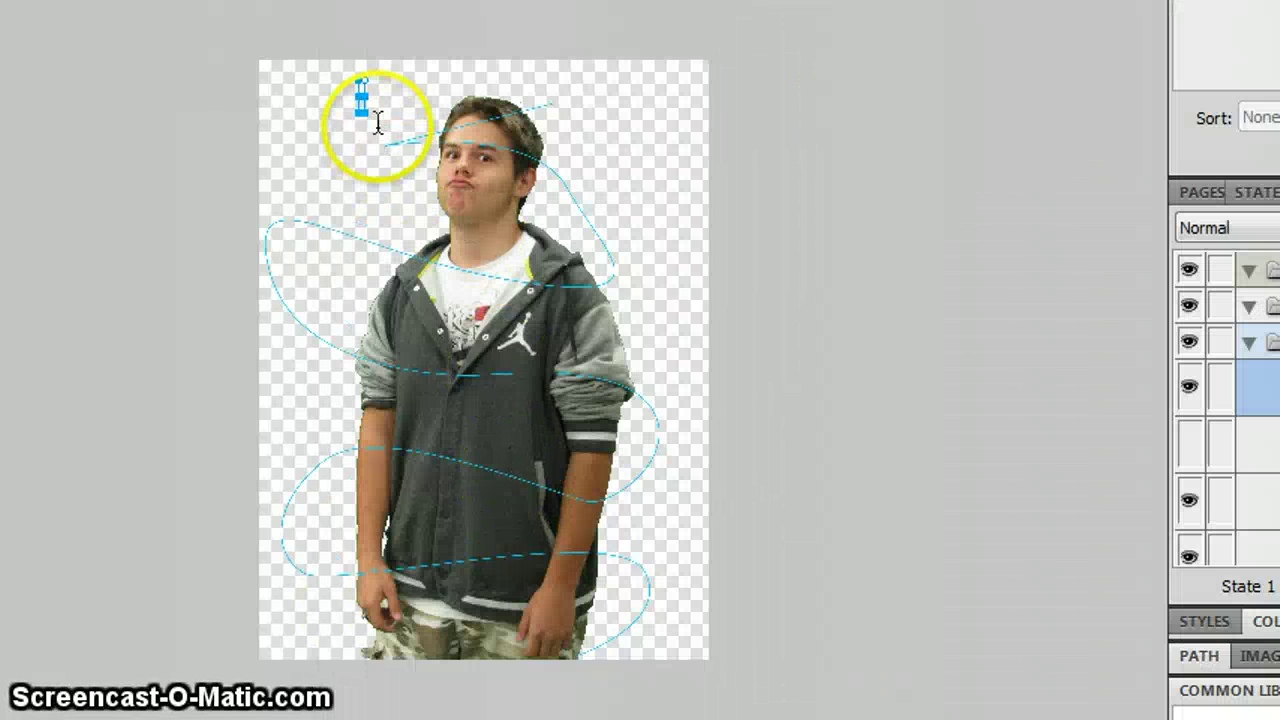
{"action": "type", "text": "The "}
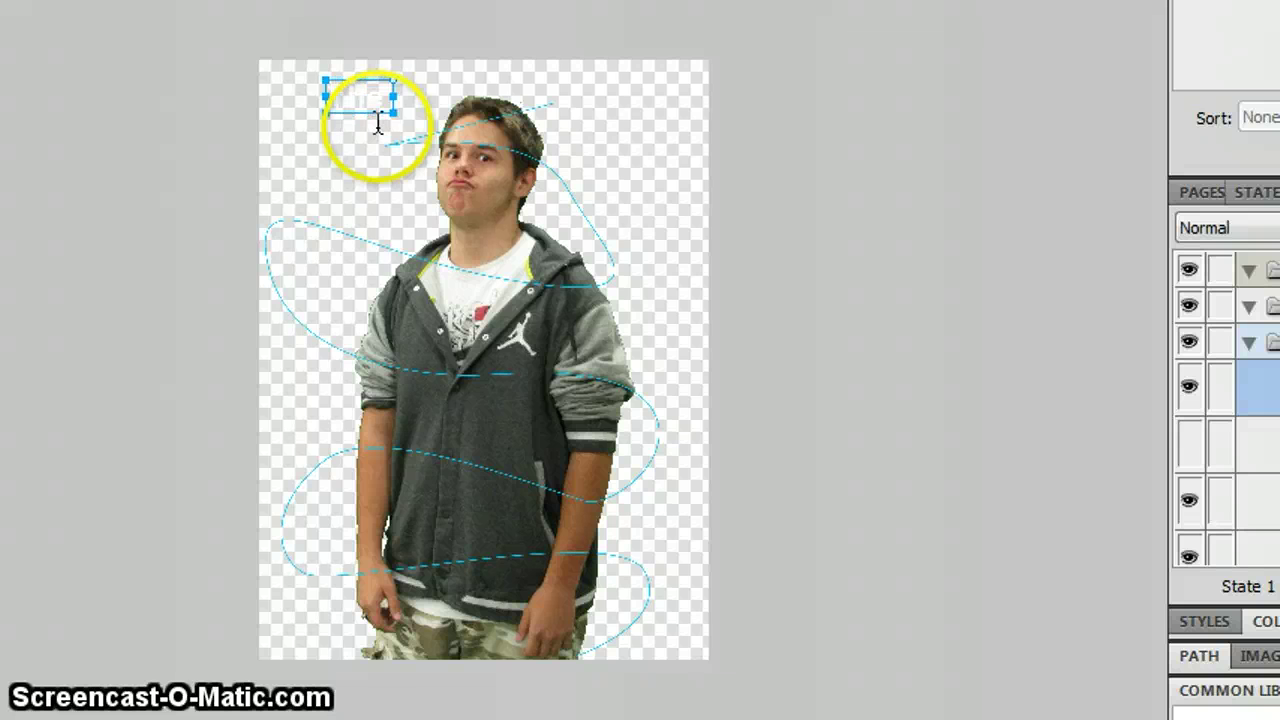
{"action": "type", "text": "world"}
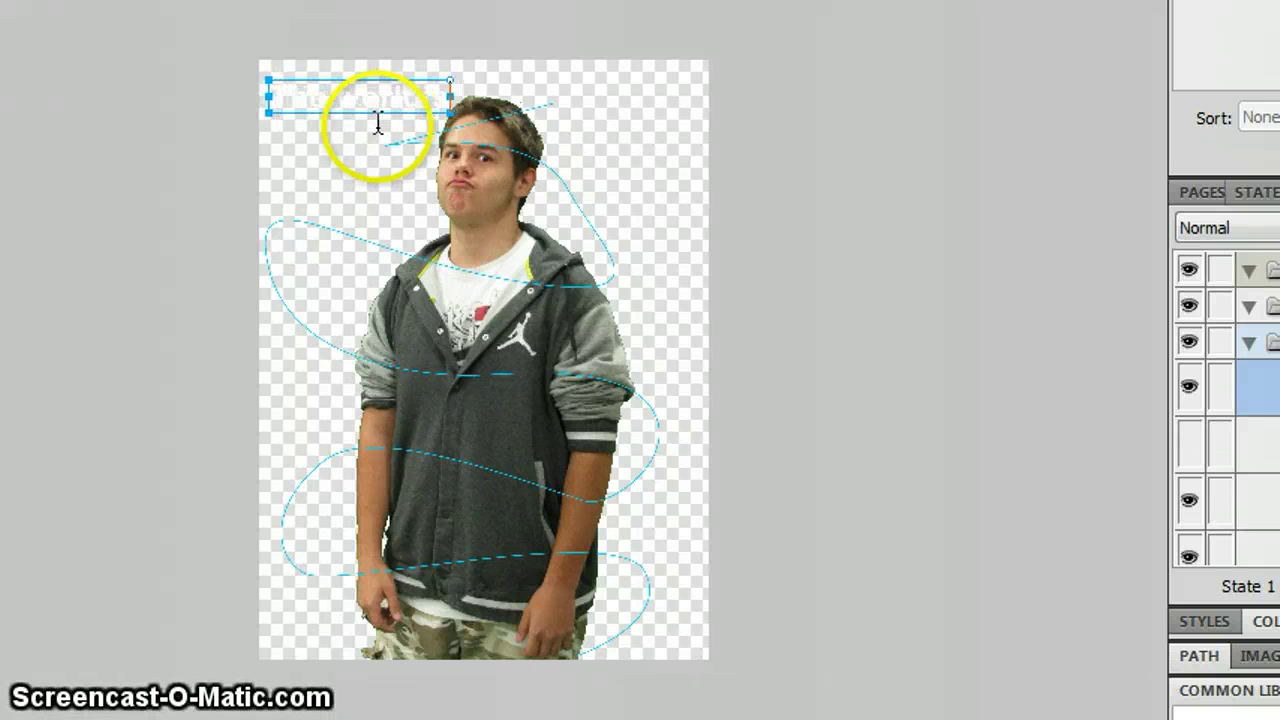
{"action": "type", "text": " is Host"}
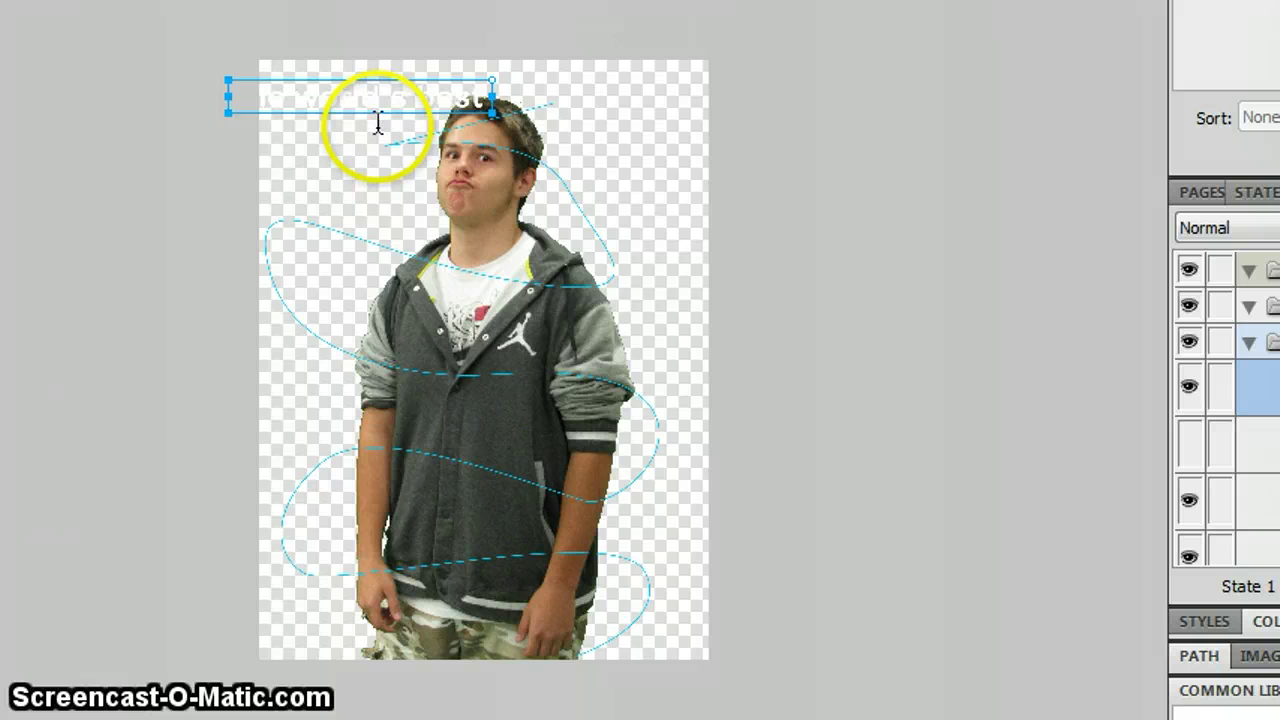
{"action": "type", "text": " media Stories"}
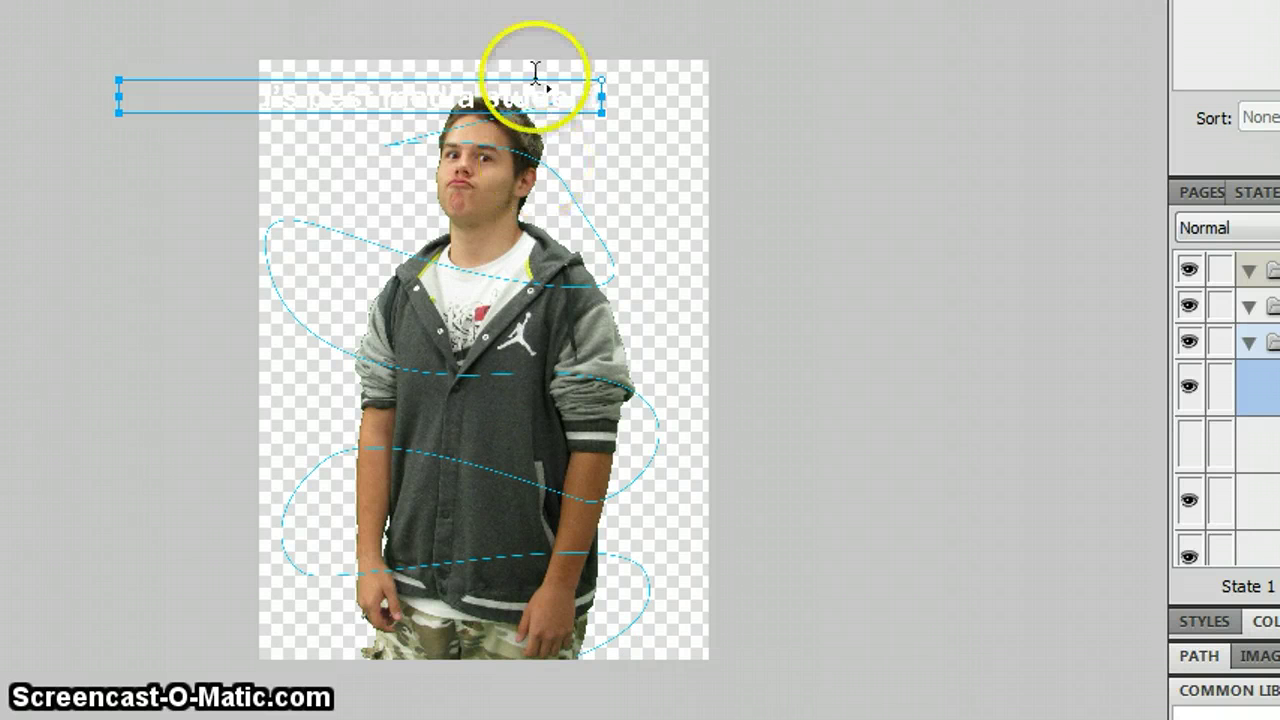
- Colour the whole phrase blue and move it so it is centred across the top of the photo
{"action": "left_click_drag", "start_coordinate": [600, 95], "coordinate": [120, 95]}
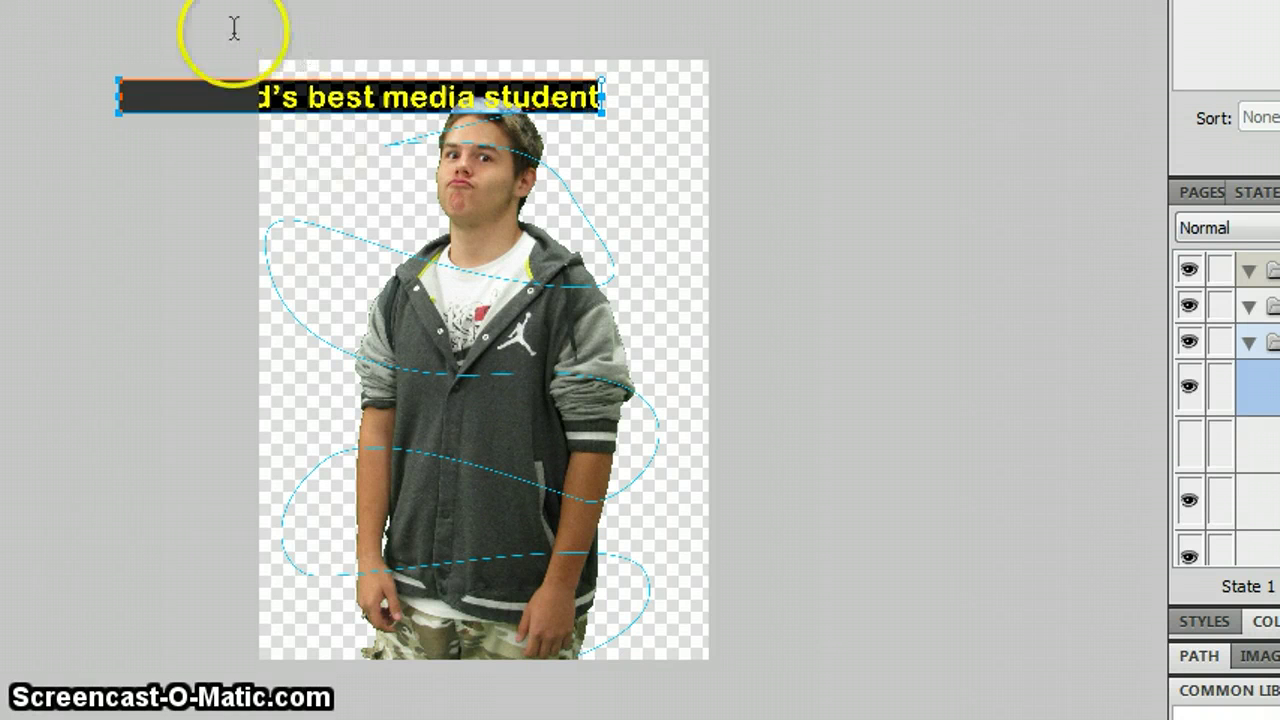
{"action": "left_click_drag", "start_coordinate": [340, 90], "coordinate": [486, 118]}
{"action": "left_click", "coordinate": [534, 100]}
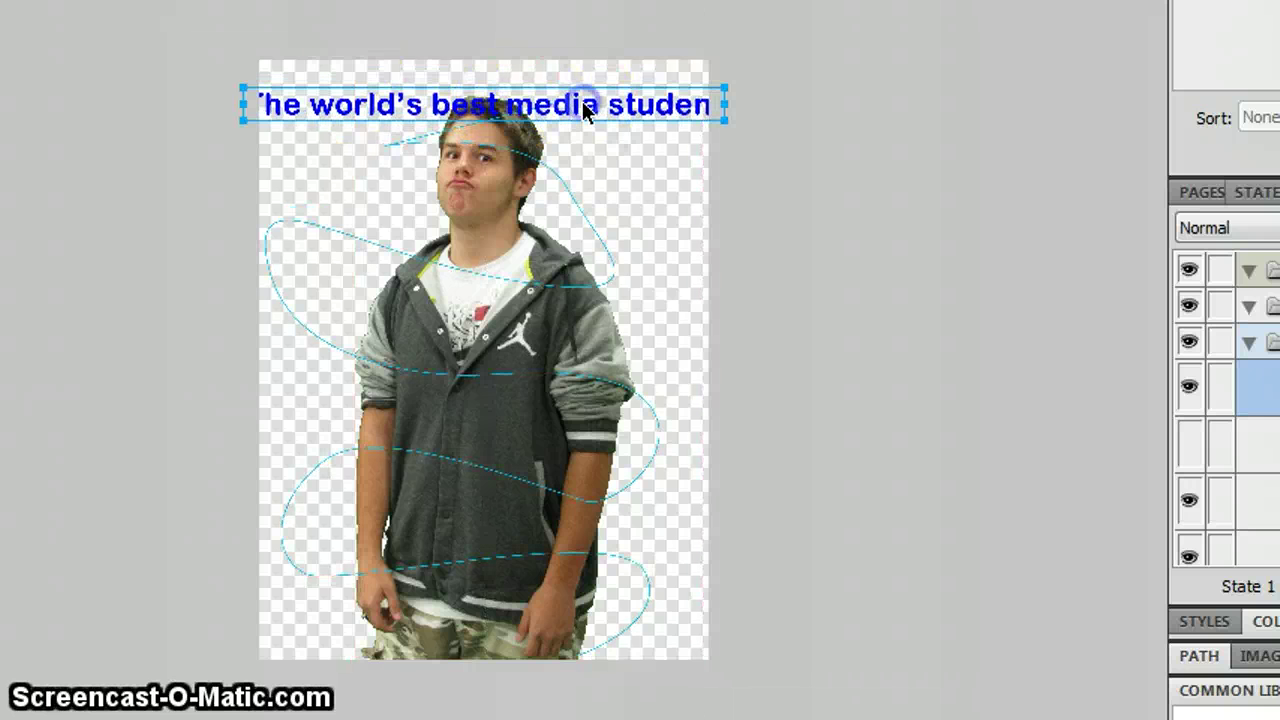
{"action": "left_click", "coordinate": [568, 190]}
{"action": "left_click", "coordinate": [598, 109], "text": "shift"}
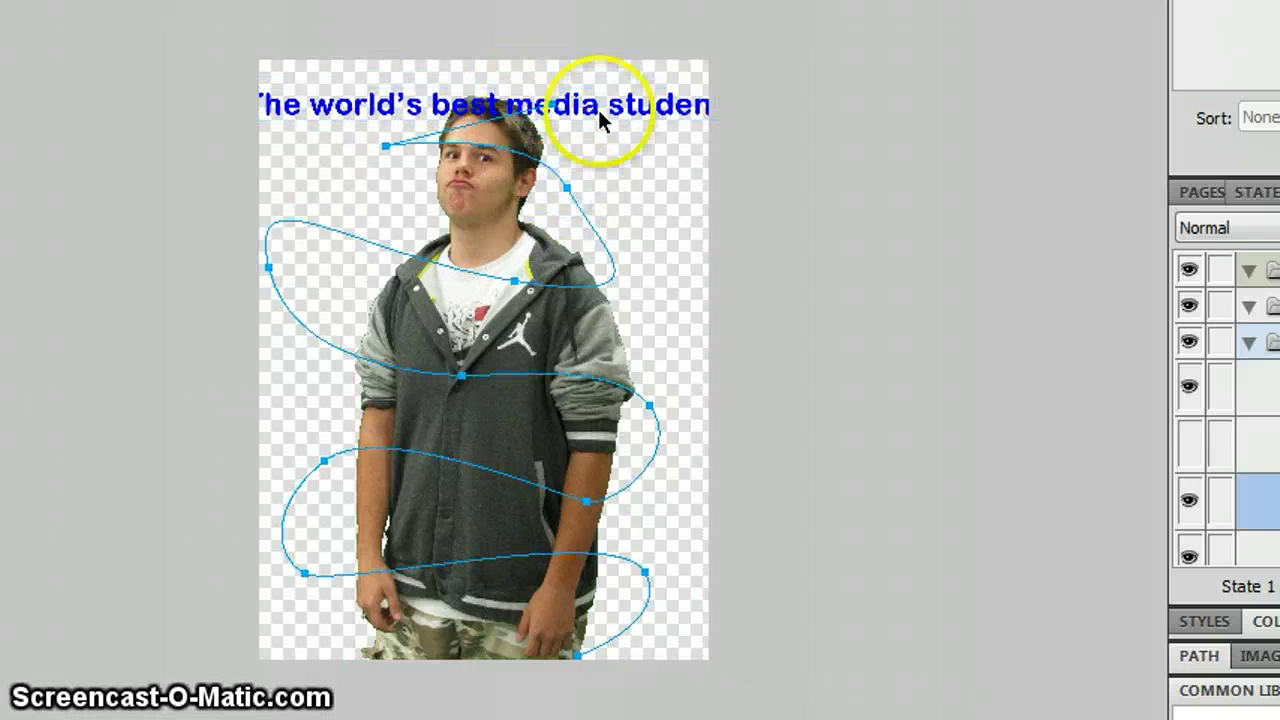
{"action": "left_click", "coordinate": [510, 40]}
{"action": "key", "text": "alt+t"}
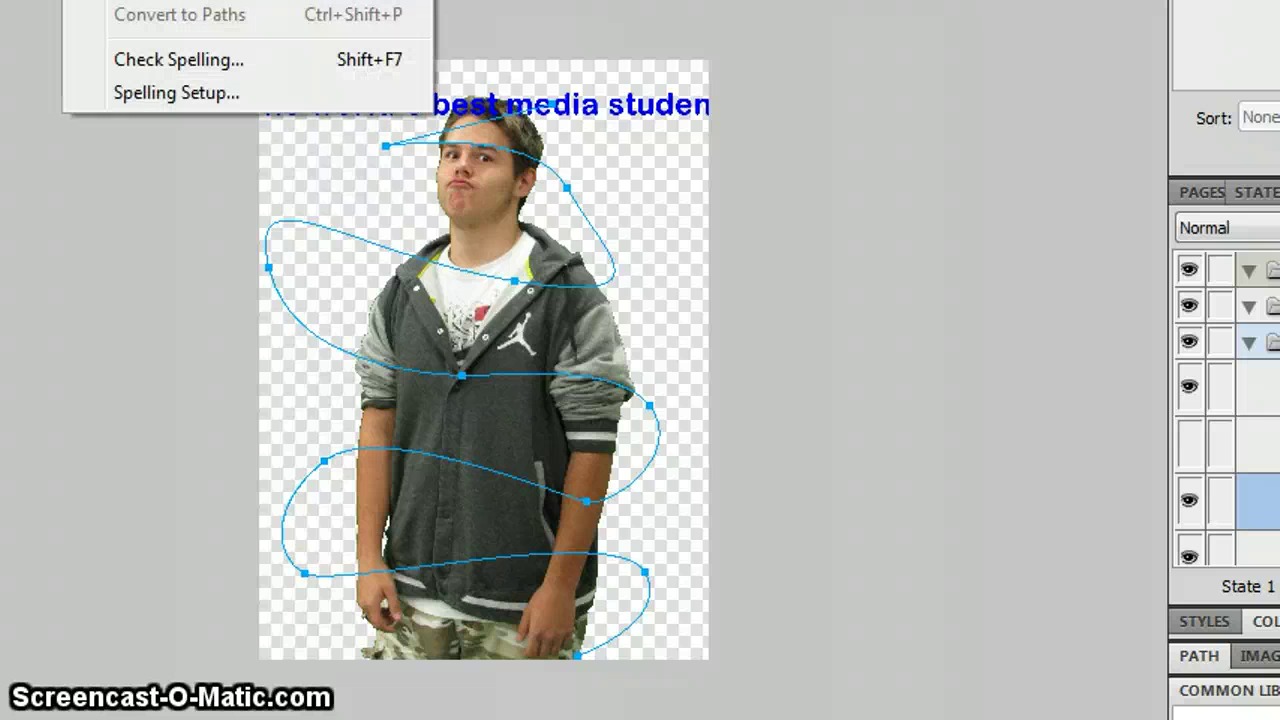
{"action": "left_click", "coordinate": [643, 112]}
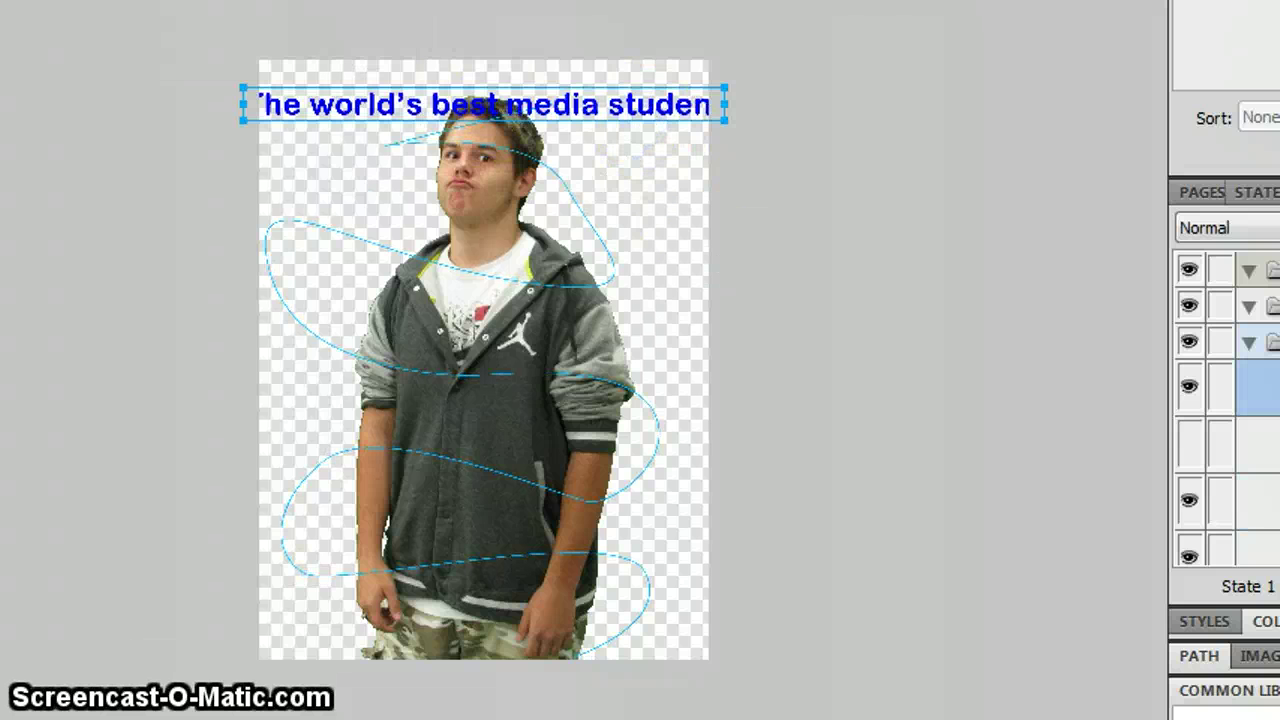
- Select the phrase together with the curved path, hide the lower person bitmap, and attach the text to the path
{"action": "left_click", "coordinate": [563, 194]}
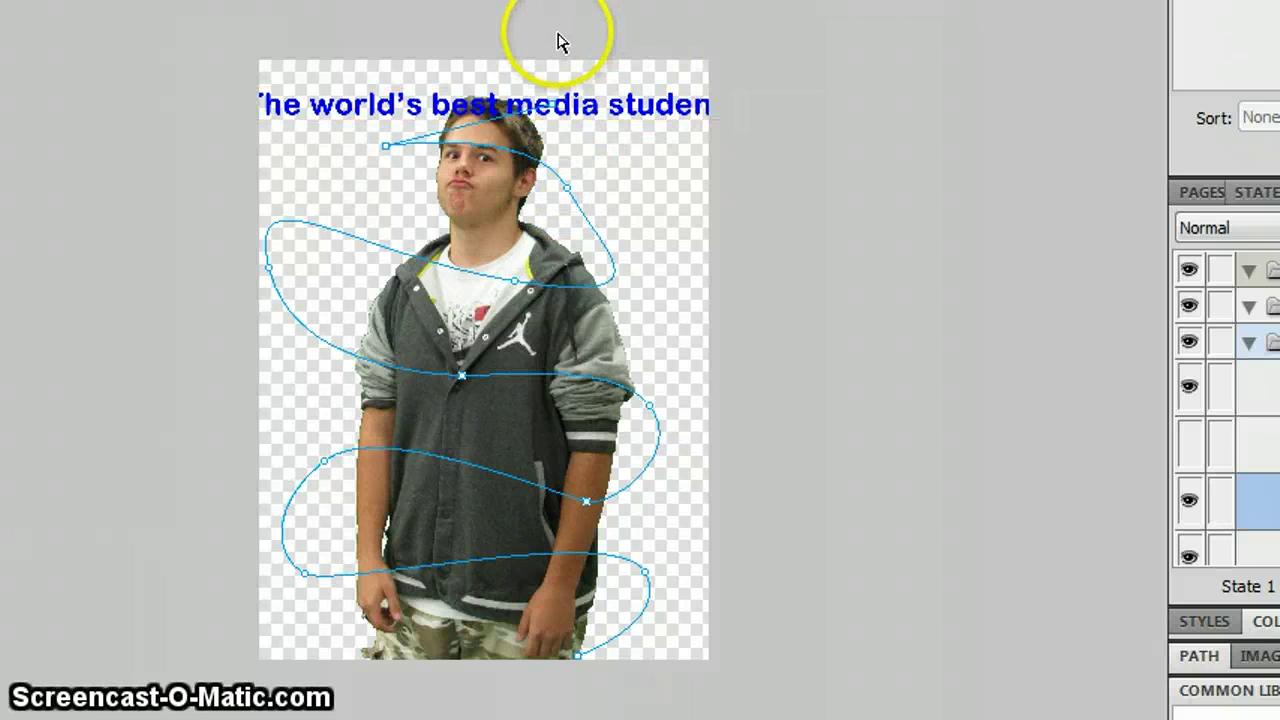
{"action": "left_click_drag", "start_coordinate": [558, 42], "coordinate": [637, 251]}
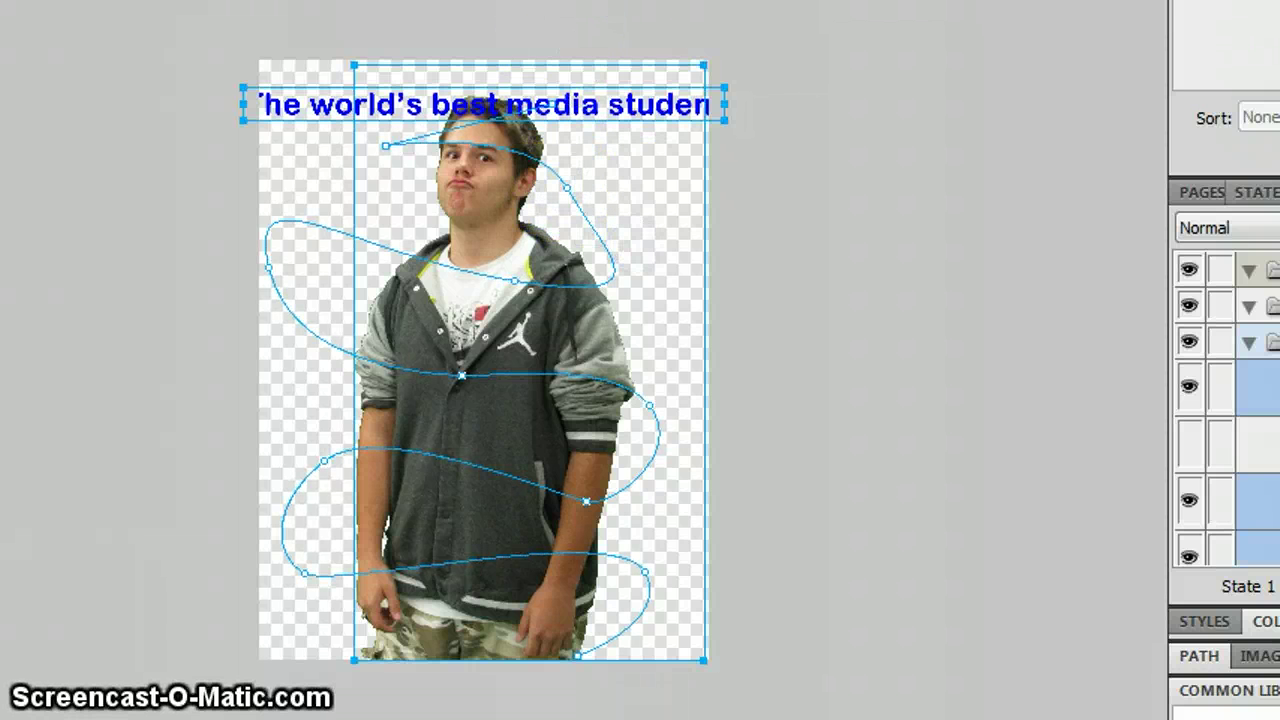
{"action": "left_click", "coordinate": [1189, 555]}
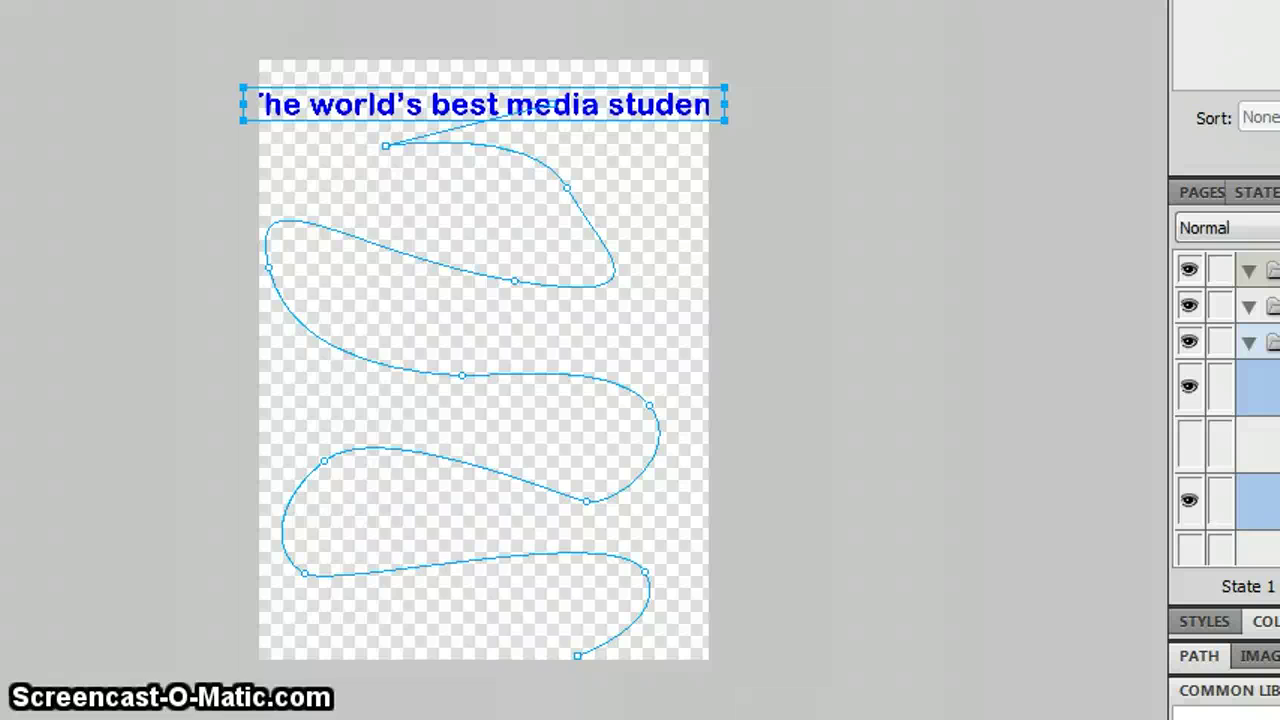
{"action": "key", "text": "alt+t"}
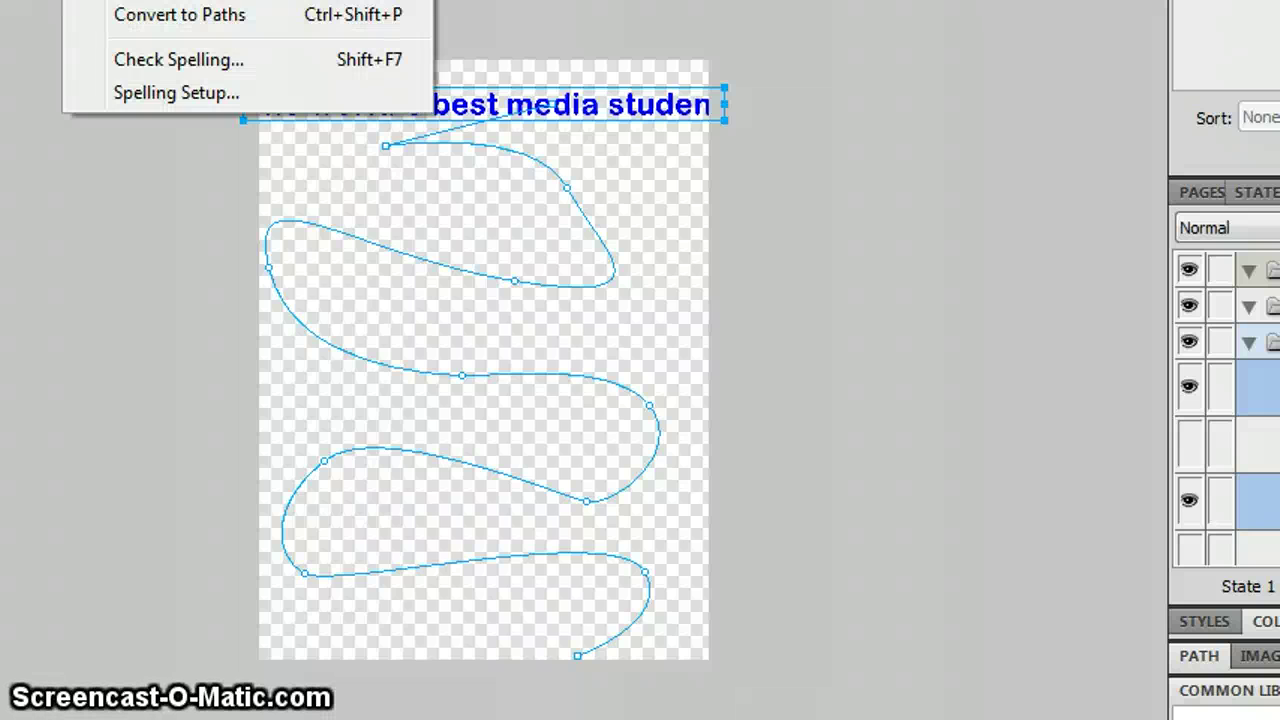
{"action": "key", "text": "ctrl+shift+y"}
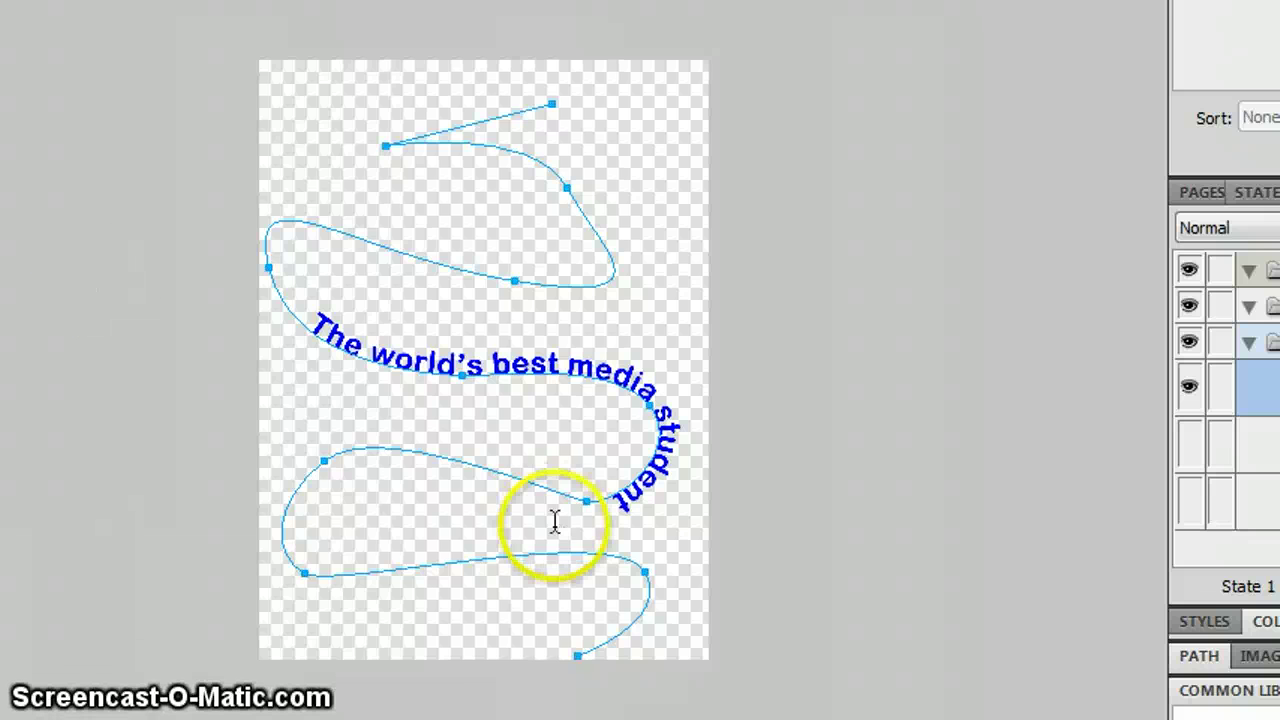
- Copy the phrase on the path and paste it three times after the original to fill the curve
{"action": "left_click_drag", "start_coordinate": [616, 515], "coordinate": [309, 326]}
{"action": "key", "text": "ctrl+c"}
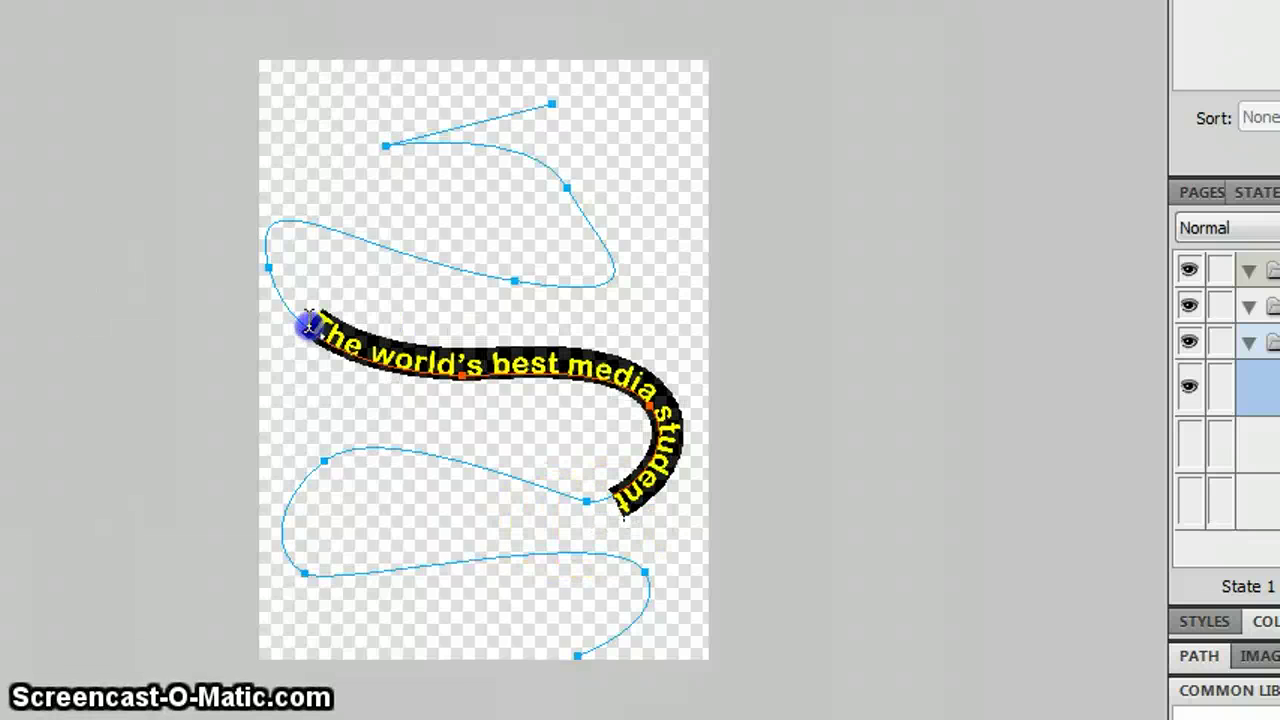
{"action": "left_click", "coordinate": [575, 489]}
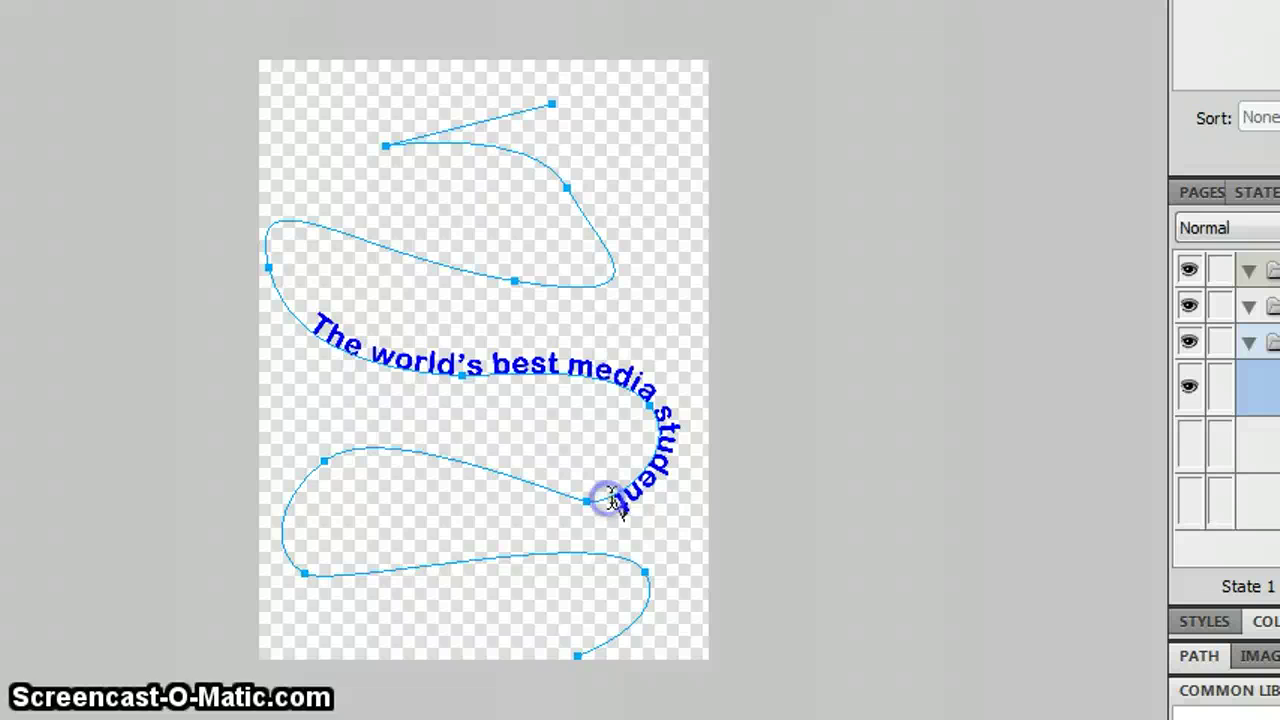
{"action": "left_click", "coordinate": [643, 515]}
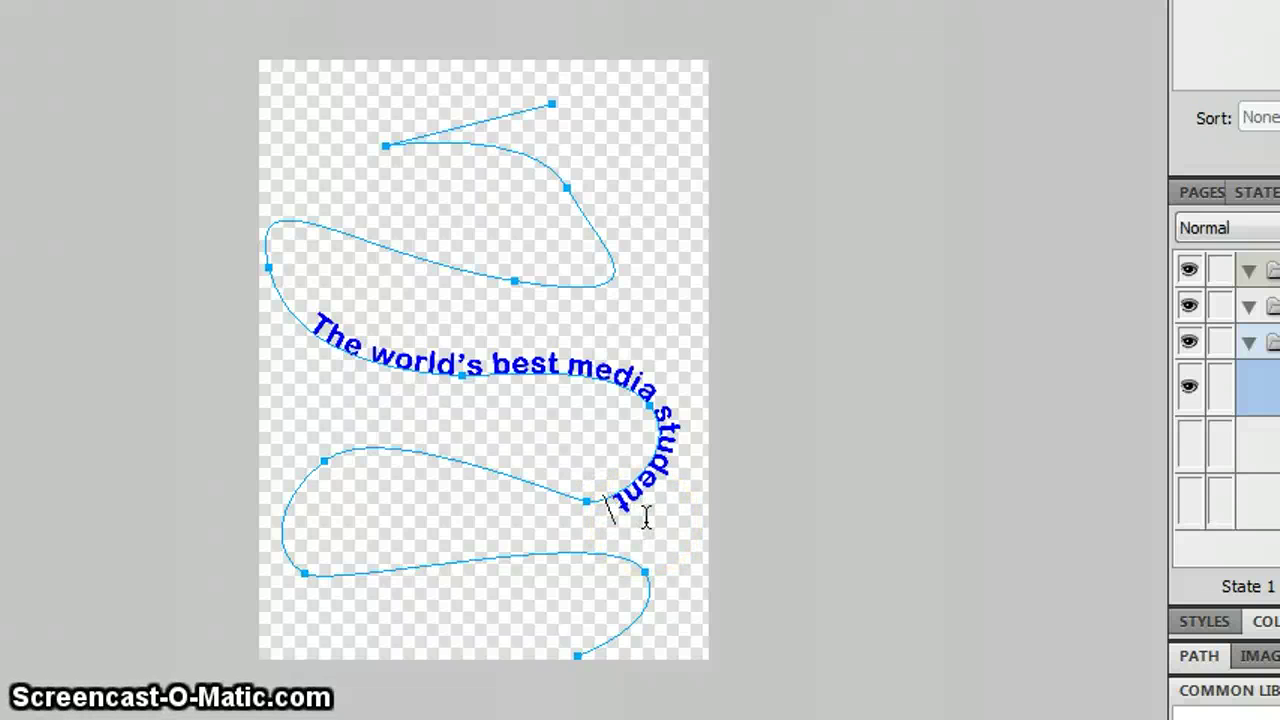
{"action": "key", "text": "ctrl+v"}
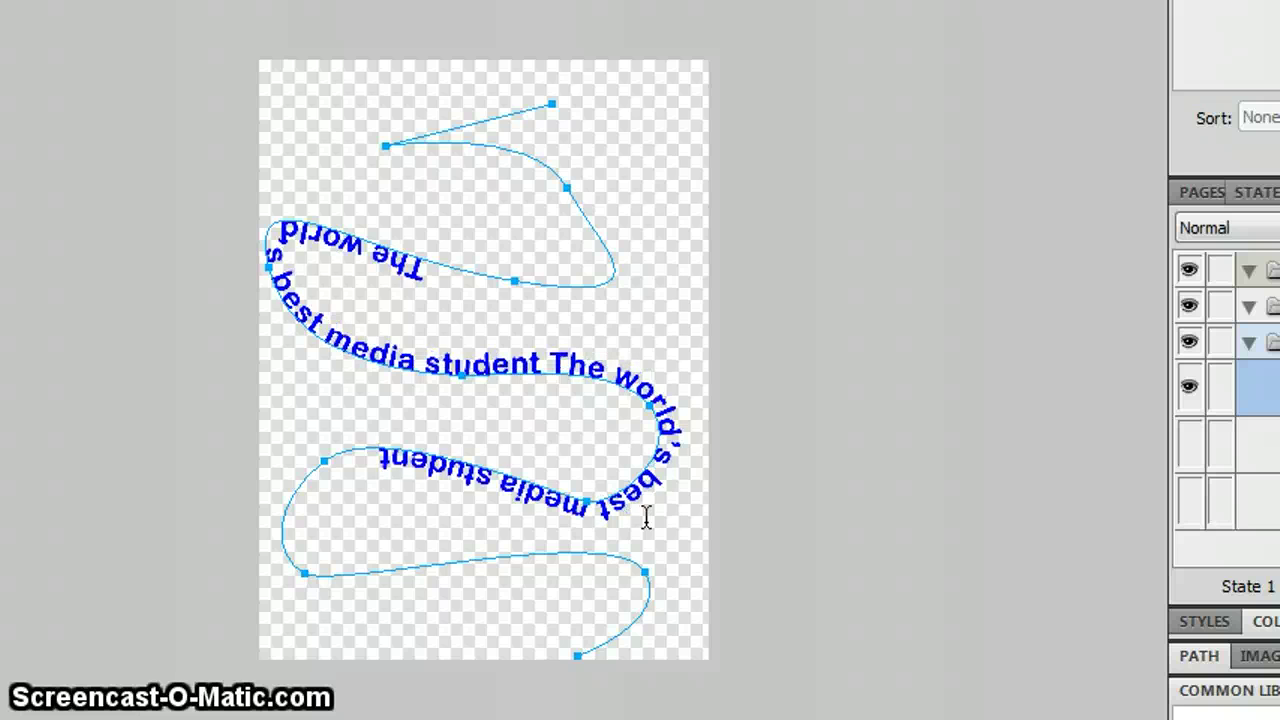
{"action": "key", "text": "ctrl+v"}
{"action": "key", "text": "ctrl+v"}
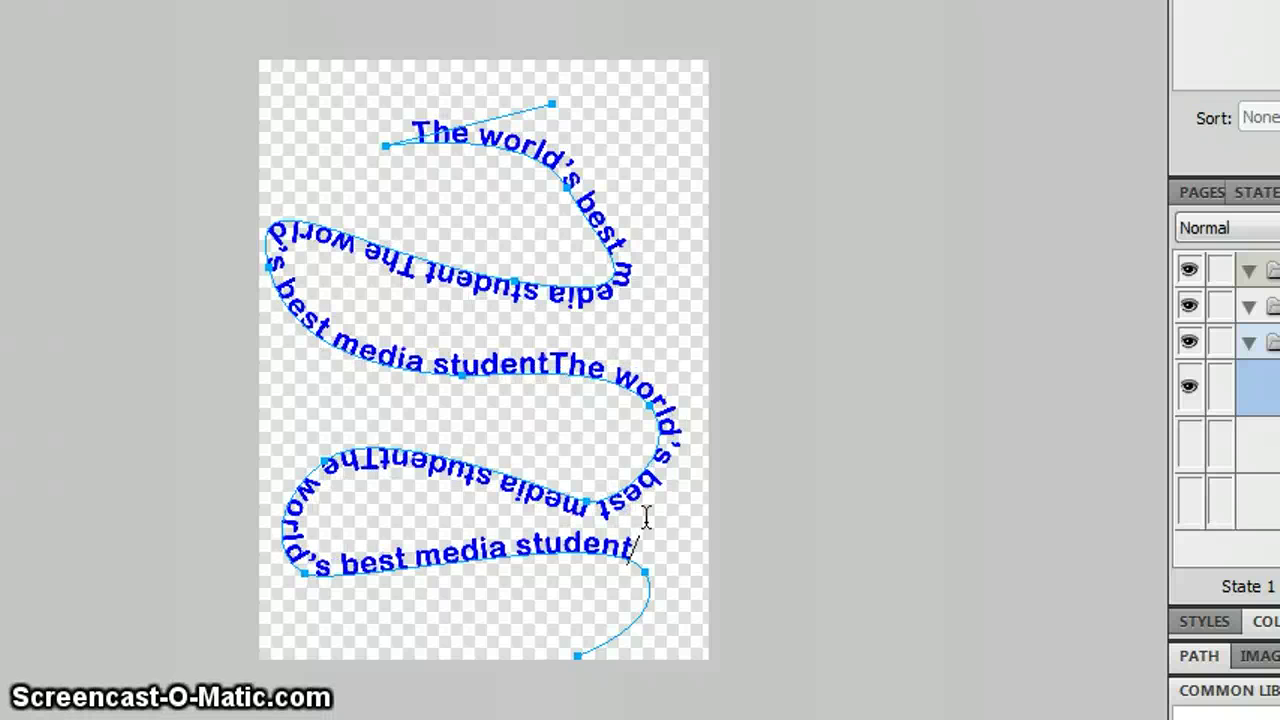
{"action": "left_click", "coordinate": [643, 537]}
{"action": "left_click", "coordinate": [914, 463]}
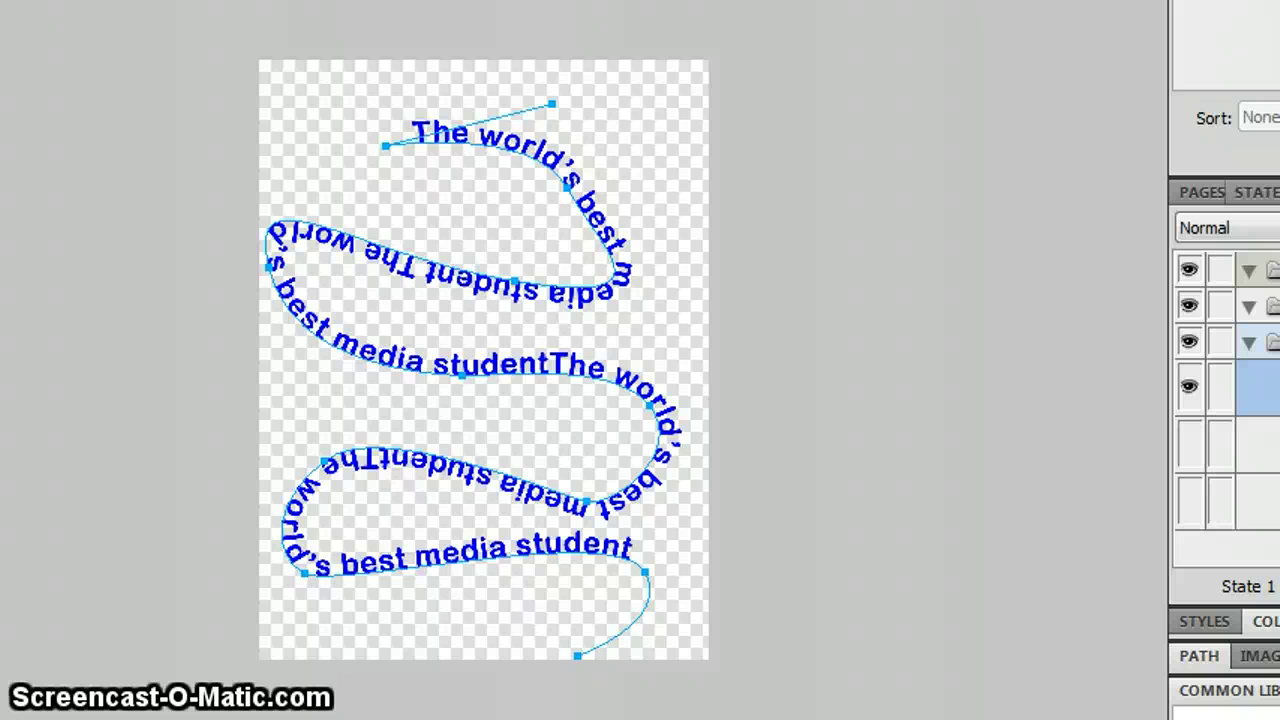
- Show both copies of the person bitmap again and select the copy above the text
{"action": "left_click", "coordinate": [660, 706]}
{"action": "left_click", "coordinate": [1063, 617]}
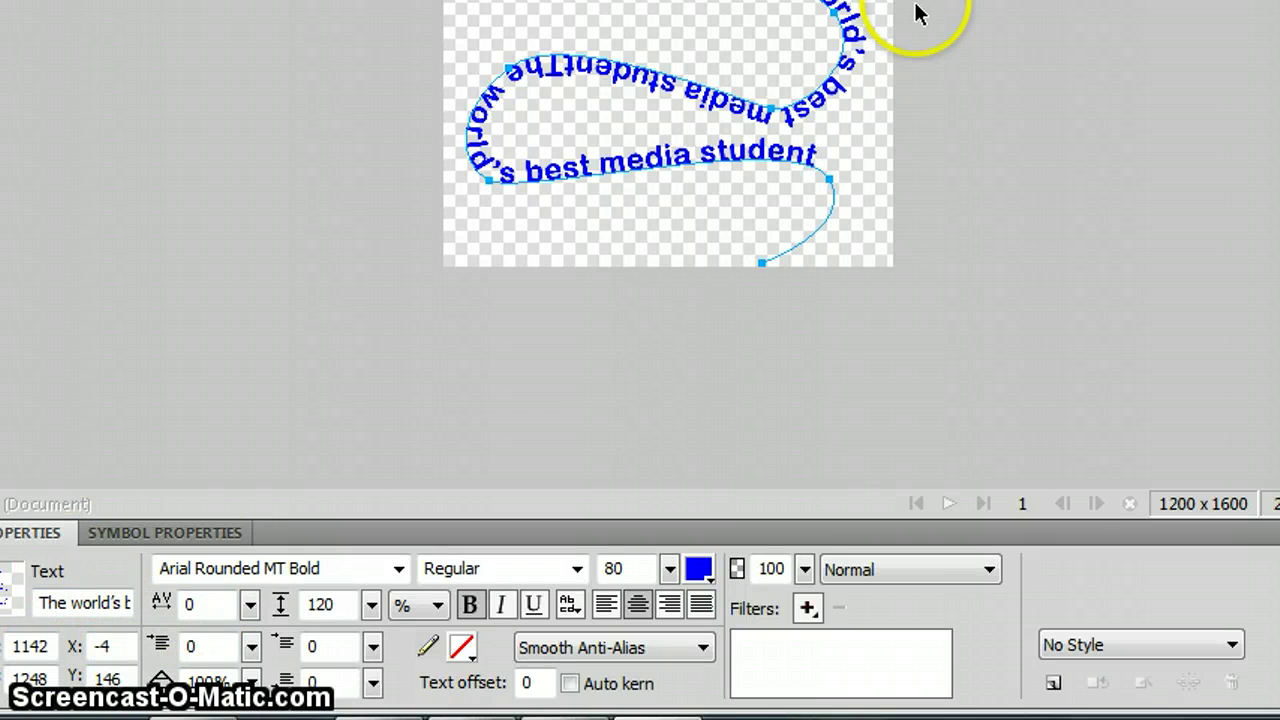
{"action": "key", "text": "Tab"}
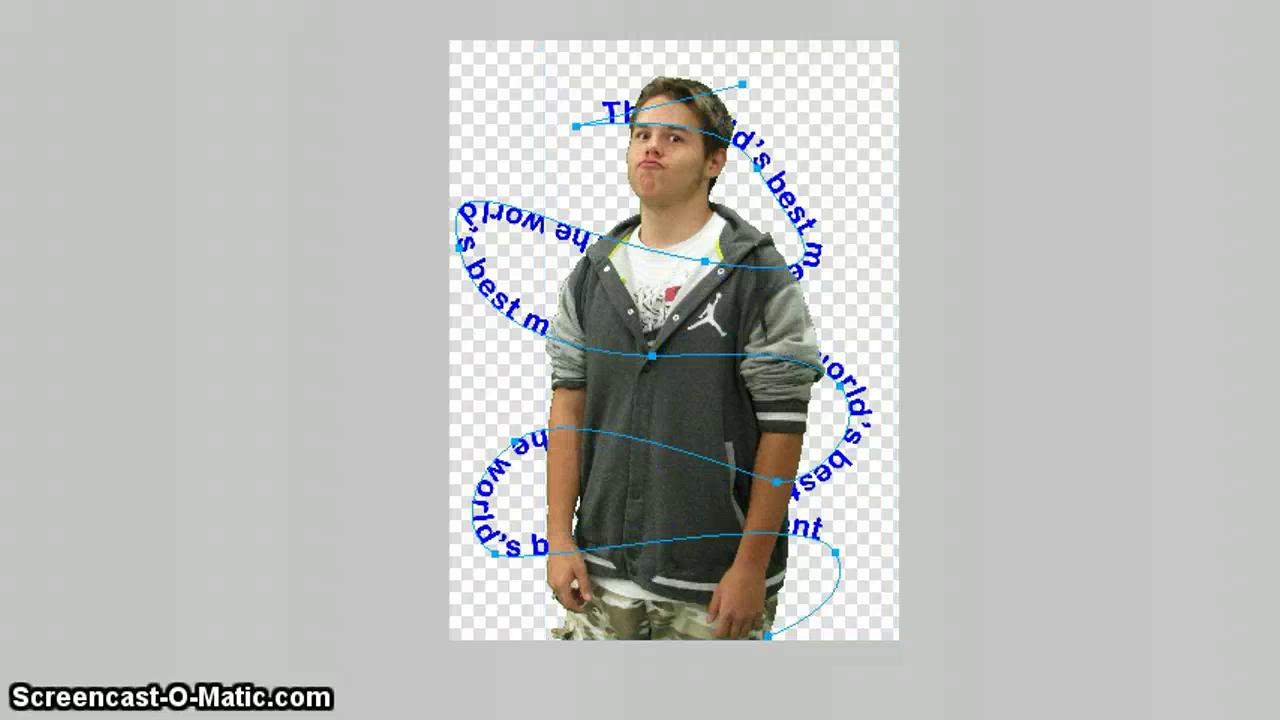
{"action": "key", "text": "ctrl+t"}
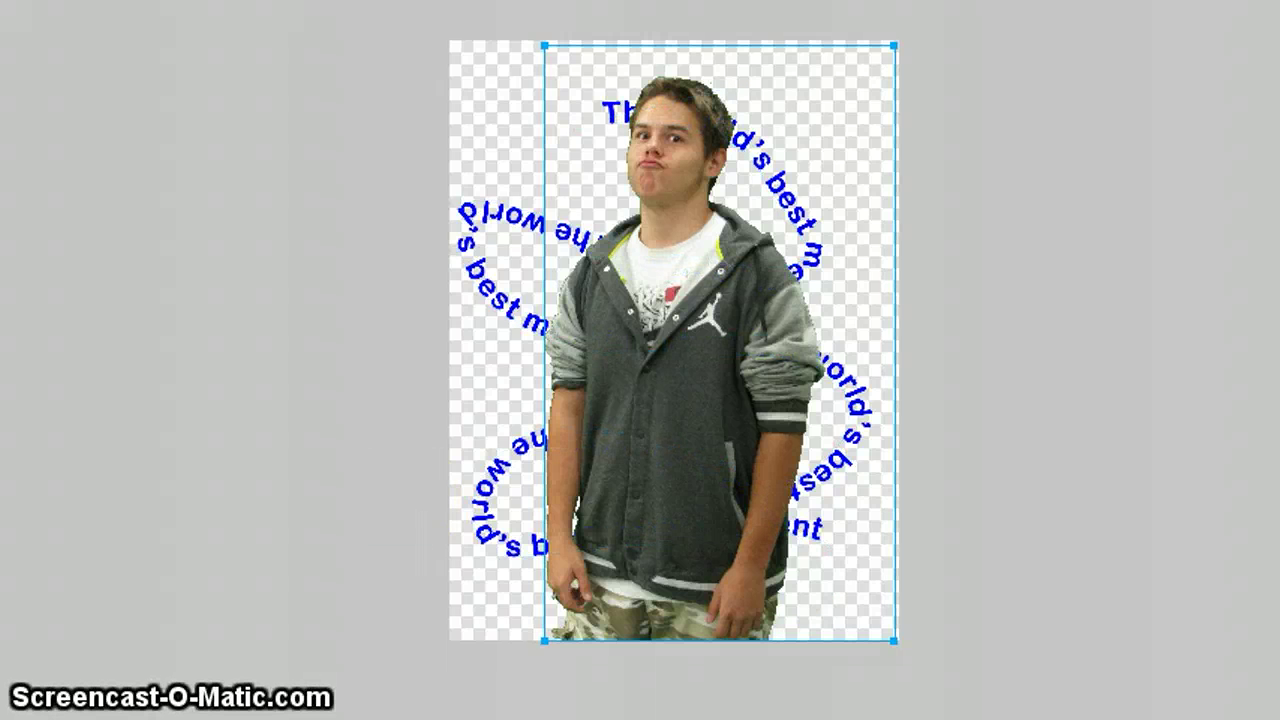
- Erase the upper person bitmap along the forehead and hair to reveal the words "The world" in front of the head
{"action": "left_click_drag", "start_coordinate": [571, 71], "coordinate": [852, 362]}
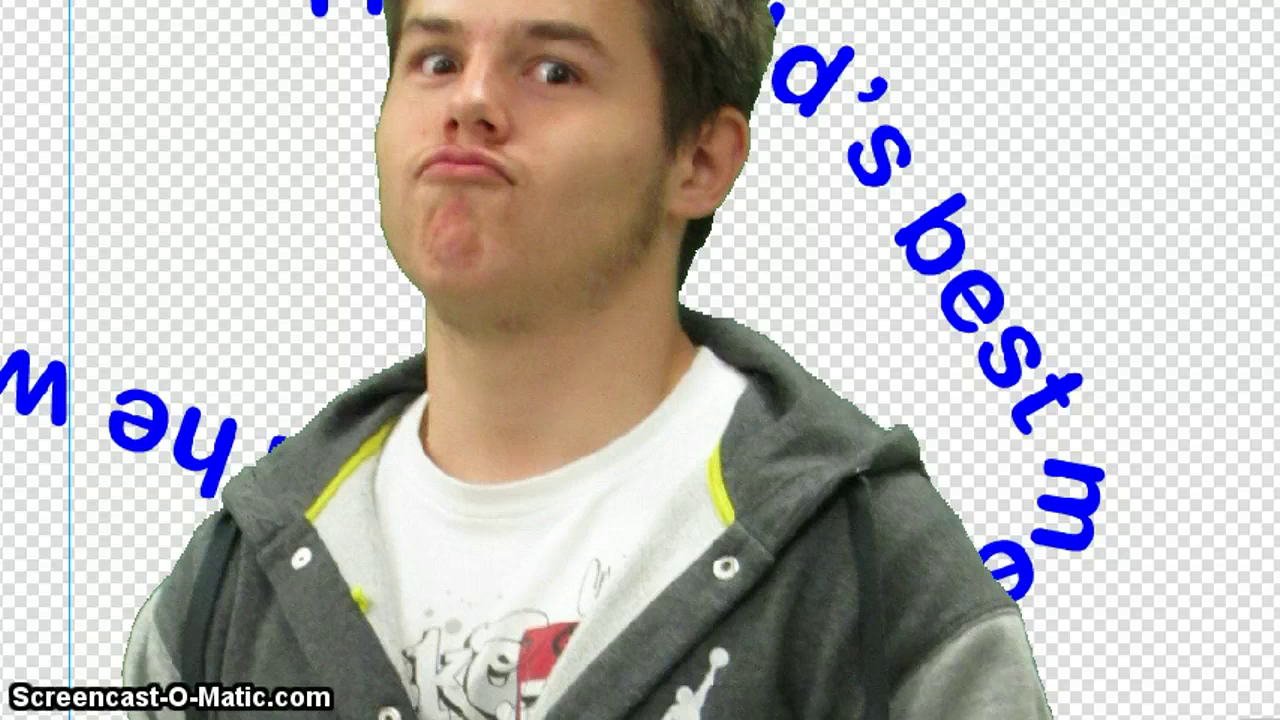
{"action": "key", "text": "ctrl+;"}
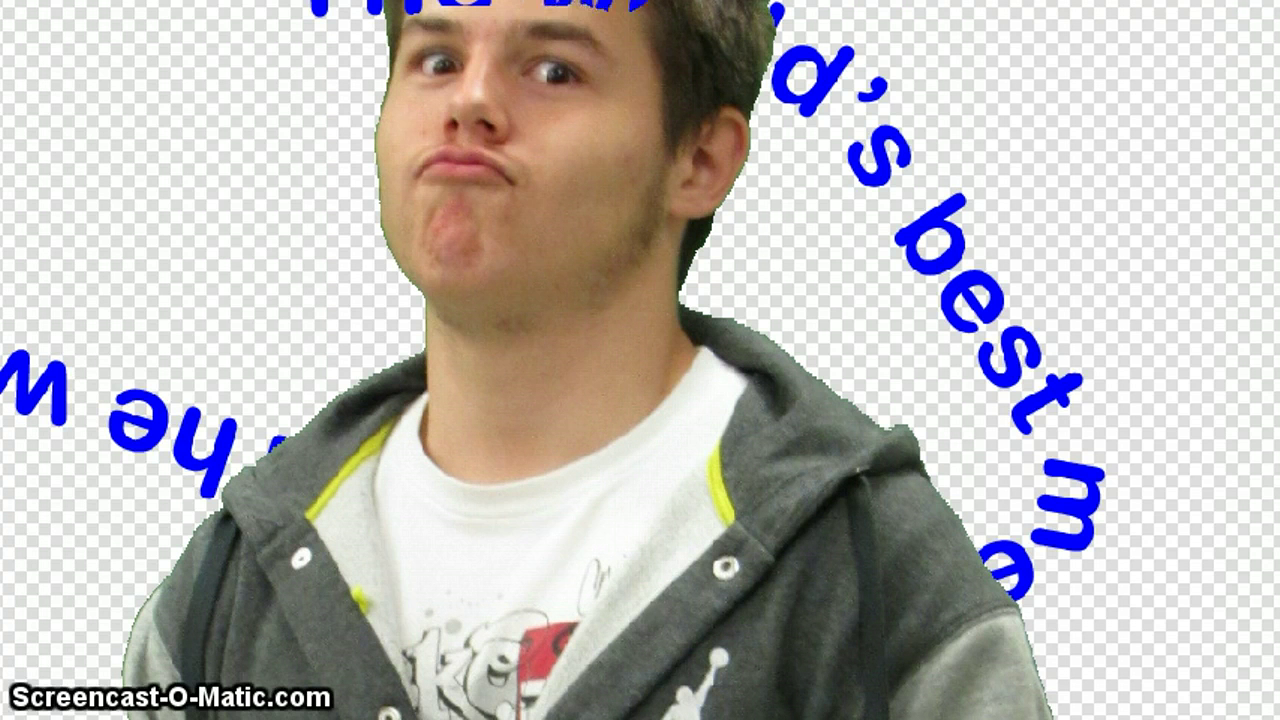
{"action": "mouse_move", "coordinate": [692, 8]}
{"action": "left_mouse_down"}
{"action": "mouse_move", "coordinate": [774, 30]}
{"action": "mouse_move", "coordinate": [681, 30]}
{"action": "mouse_move", "coordinate": [771, 55]}
{"action": "mouse_move", "coordinate": [574, 8]}
{"action": "left_mouse_up"}
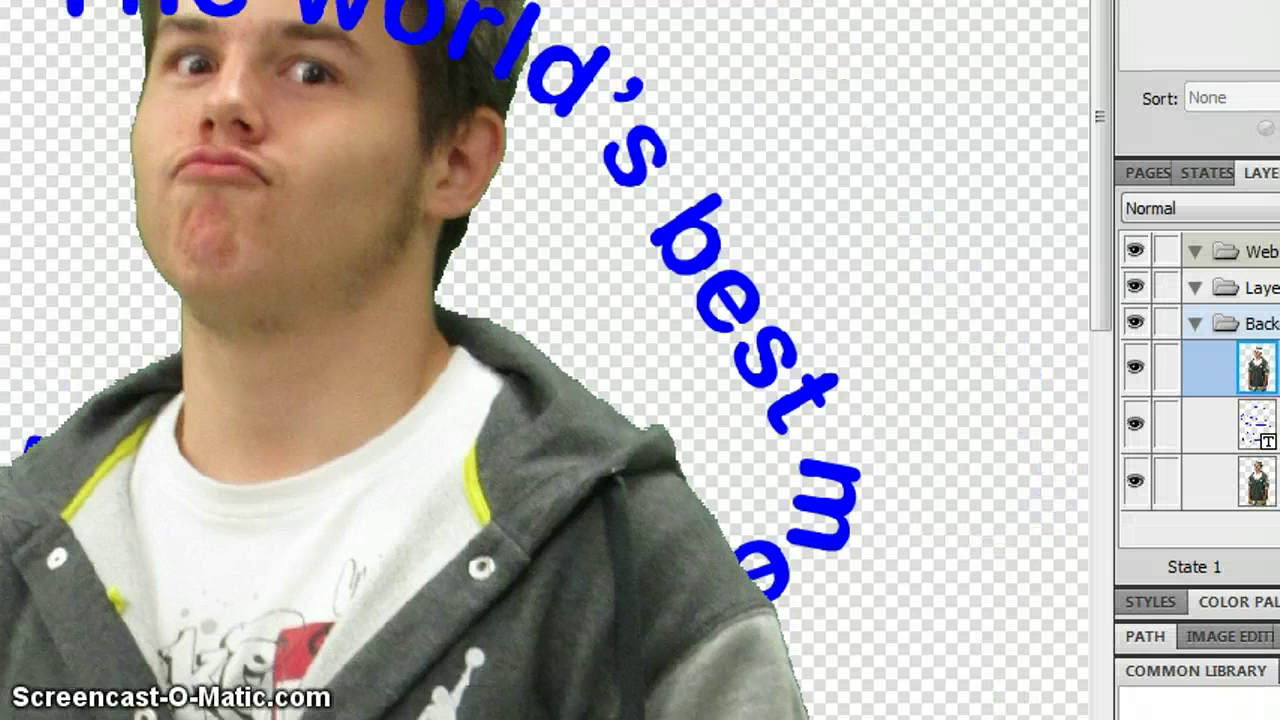
{"action": "left_click", "coordinate": [1180, 360]}
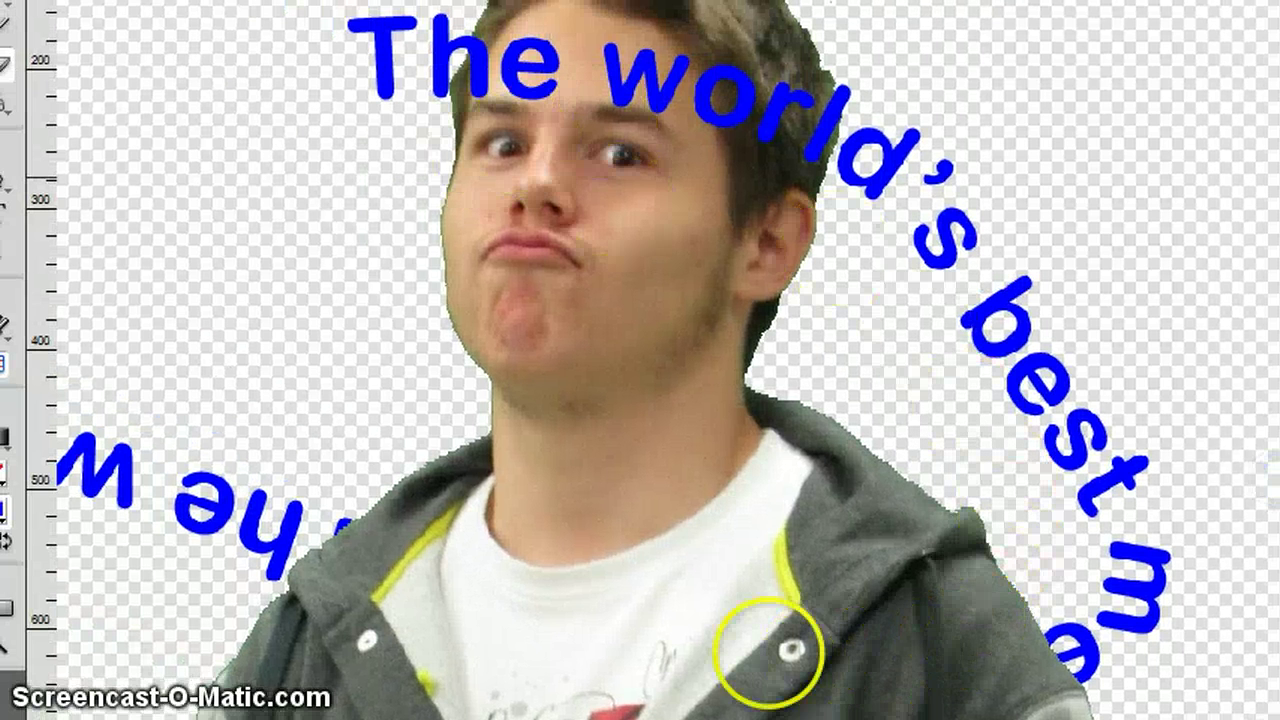
- Erase the upper person bitmap across the sleeves and chest to reveal the row "media studentThe world" in front of the jacket
{"action": "scroll", "coordinate": [914, 686], "scroll_direction": "down", "scroll_amount": 5}
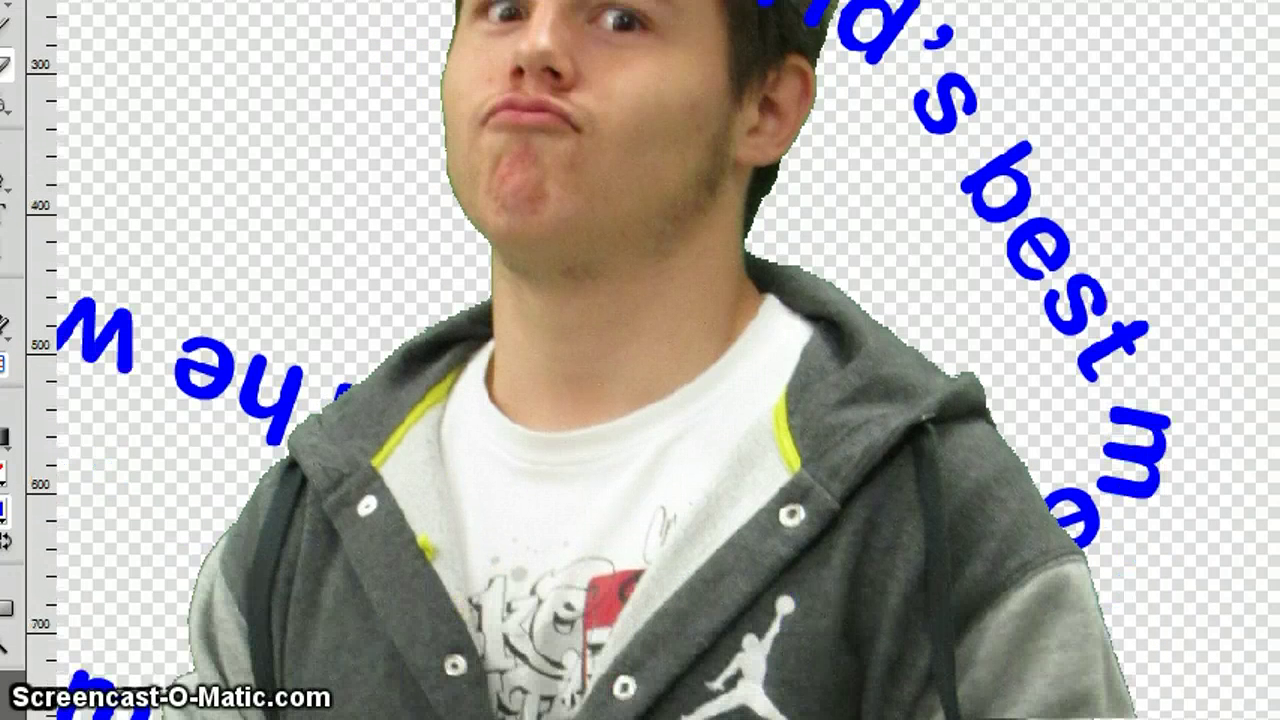
{"action": "scroll", "coordinate": [760, 650], "scroll_direction": "down", "scroll_amount": 3}
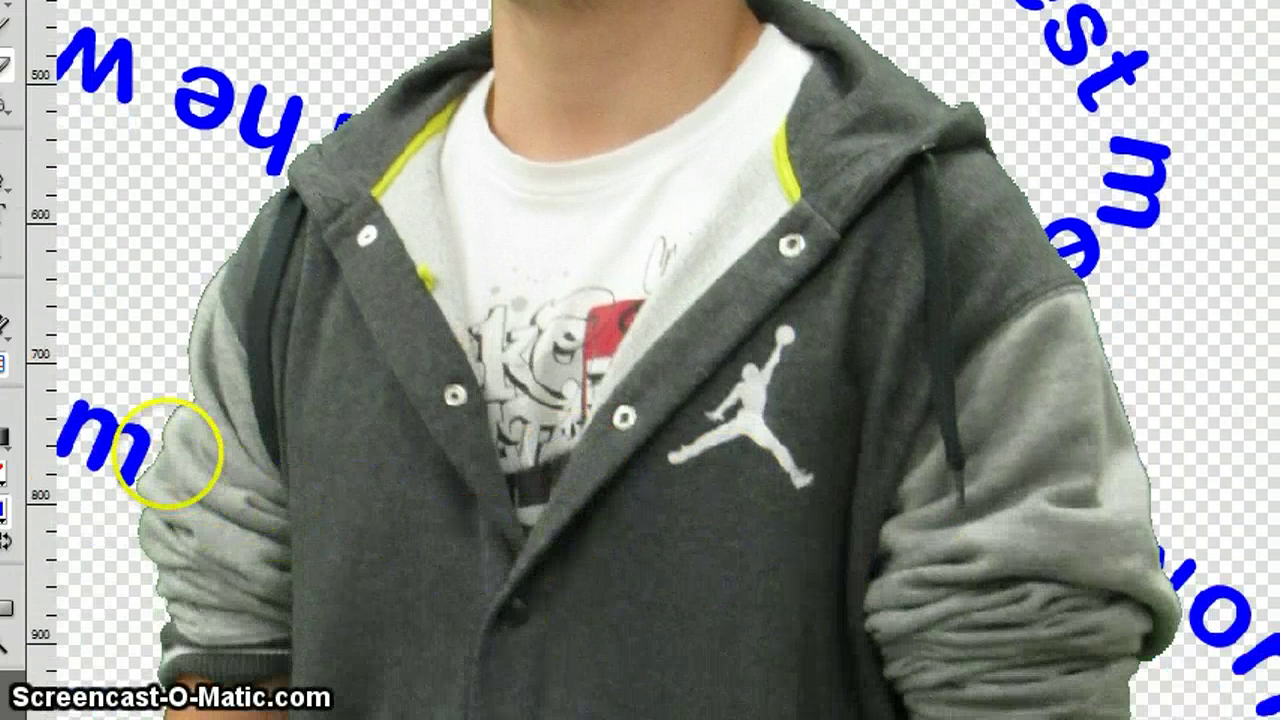
{"action": "mouse_move", "coordinate": [166, 452]}
{"action": "left_mouse_down"}
{"action": "mouse_move", "coordinate": [202, 470]}
{"action": "mouse_move", "coordinate": [469, 483]}
{"action": "mouse_move", "coordinate": [352, 513]}
{"action": "mouse_move", "coordinate": [250, 511]}
{"action": "mouse_move", "coordinate": [156, 468]}
{"action": "mouse_move", "coordinate": [335, 500]}
{"action": "mouse_move", "coordinate": [506, 509]}
{"action": "mouse_move", "coordinate": [415, 521]}
{"action": "mouse_move", "coordinate": [613, 546]}
{"action": "mouse_move", "coordinate": [696, 532]}
{"action": "mouse_move", "coordinate": [569, 540]}
{"action": "mouse_move", "coordinate": [635, 528]}
{"action": "mouse_move", "coordinate": [679, 491]}
{"action": "mouse_move", "coordinate": [845, 499]}
{"action": "mouse_move", "coordinate": [801, 520]}
{"action": "mouse_move", "coordinate": [841, 542]}
{"action": "mouse_move", "coordinate": [804, 552]}
{"action": "mouse_move", "coordinate": [850, 493]}
{"action": "mouse_move", "coordinate": [1082, 552]}
{"action": "mouse_move", "coordinate": [1203, 598]}
{"action": "left_mouse_up"}
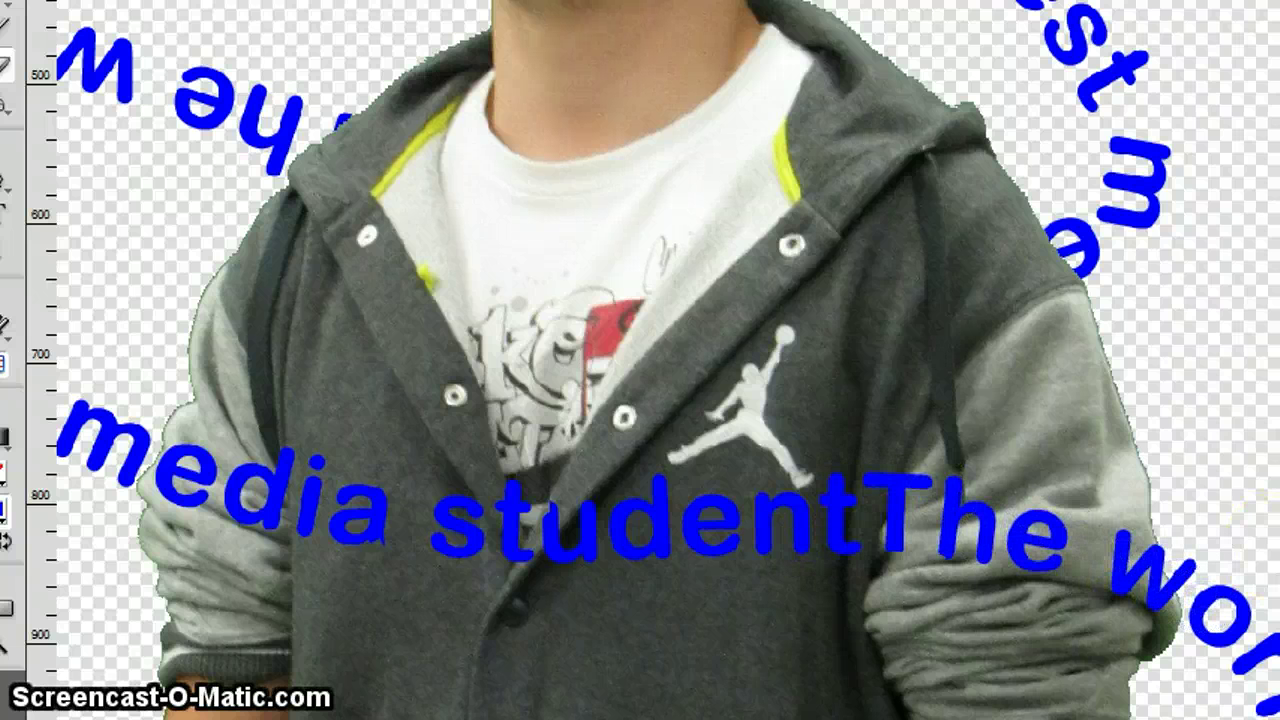
- Erase the upper person bitmap across the forearms and lower jacket to reveal the row "best media student", and deselect the bitmap
{"action": "scroll", "coordinate": [1114, 634], "scroll_direction": "down", "scroll_amount": 5}
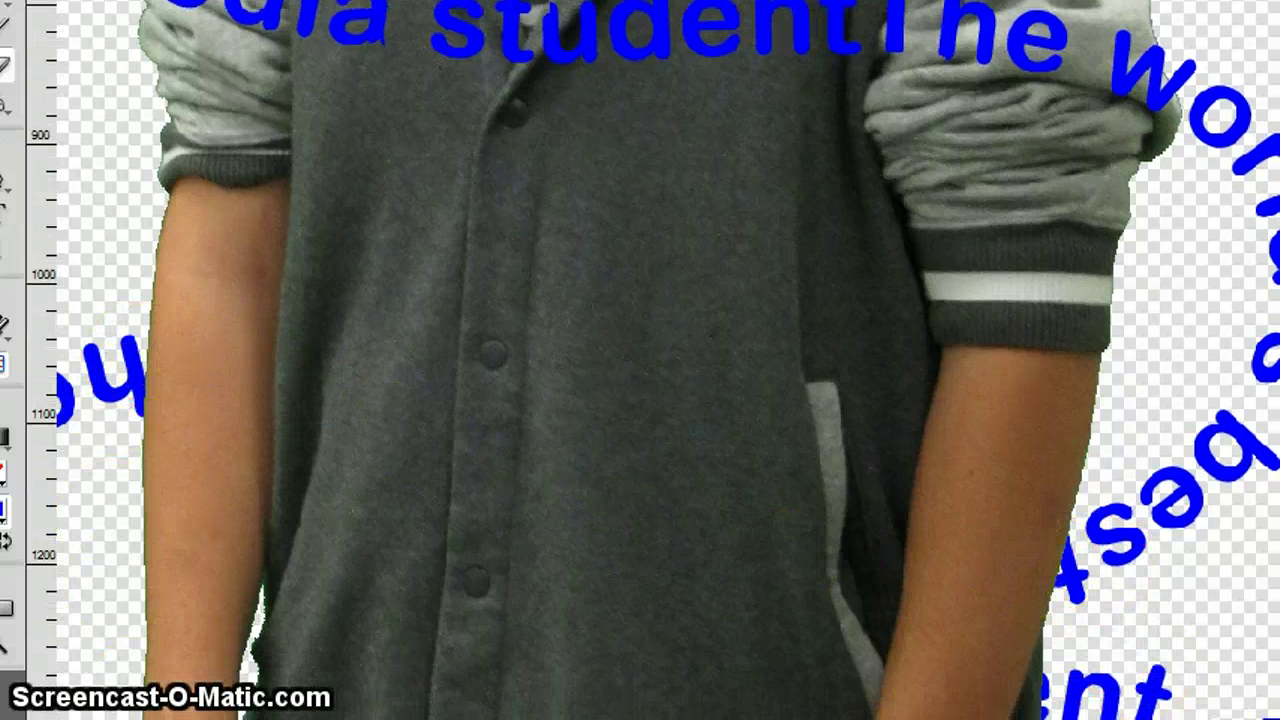
{"action": "scroll", "coordinate": [494, 623], "scroll_direction": "down", "scroll_amount": 2}
{"action": "mouse_move", "coordinate": [186, 591]}
{"action": "left_mouse_down"}
{"action": "mouse_move", "coordinate": [344, 512]}
{"action": "mouse_move", "coordinate": [288, 555]}
{"action": "mouse_move", "coordinate": [323, 599]}
{"action": "mouse_move", "coordinate": [510, 551]}
{"action": "mouse_move", "coordinate": [364, 564]}
{"action": "mouse_move", "coordinate": [608, 527]}
{"action": "mouse_move", "coordinate": [460, 530]}
{"action": "mouse_move", "coordinate": [533, 555]}
{"action": "mouse_move", "coordinate": [655, 557]}
{"action": "mouse_move", "coordinate": [878, 504]}
{"action": "mouse_move", "coordinate": [988, 504]}
{"action": "mouse_move", "coordinate": [980, 519]}
{"action": "mouse_move", "coordinate": [975, 482]}
{"action": "left_mouse_up"}
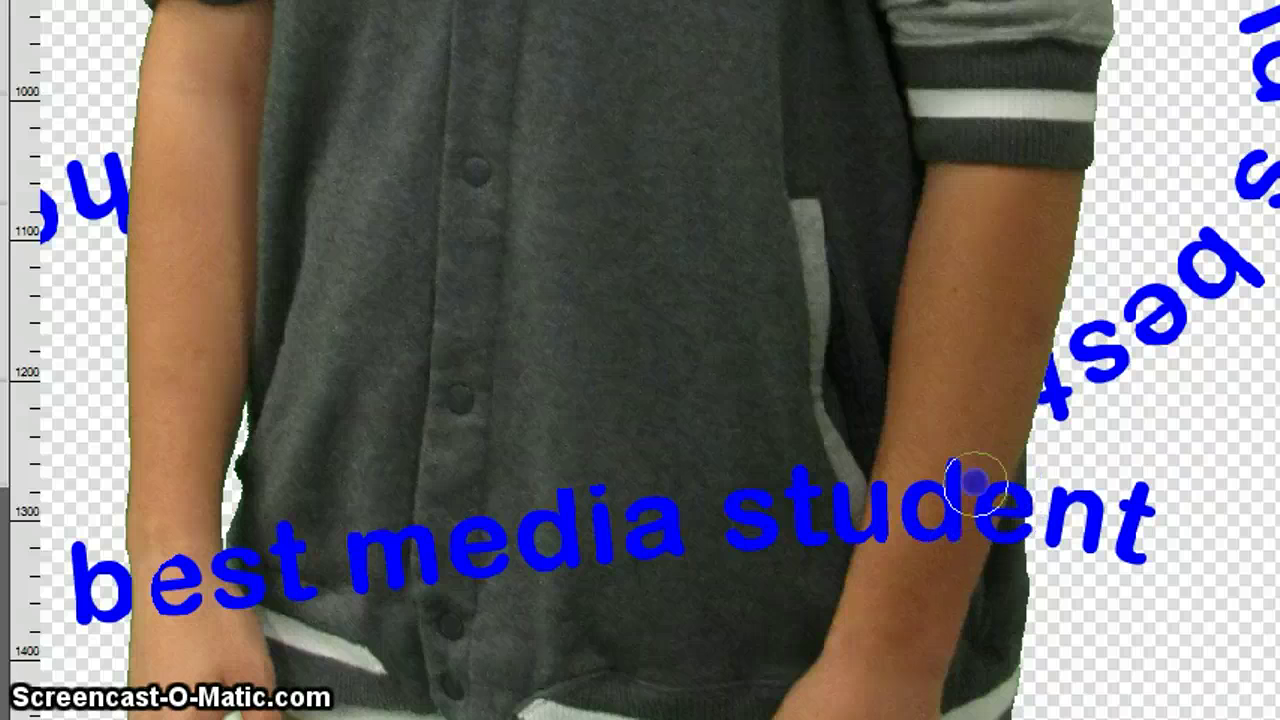
{"action": "scroll", "coordinate": [1200, 440], "scroll_direction": "down", "scroll_amount": 2}
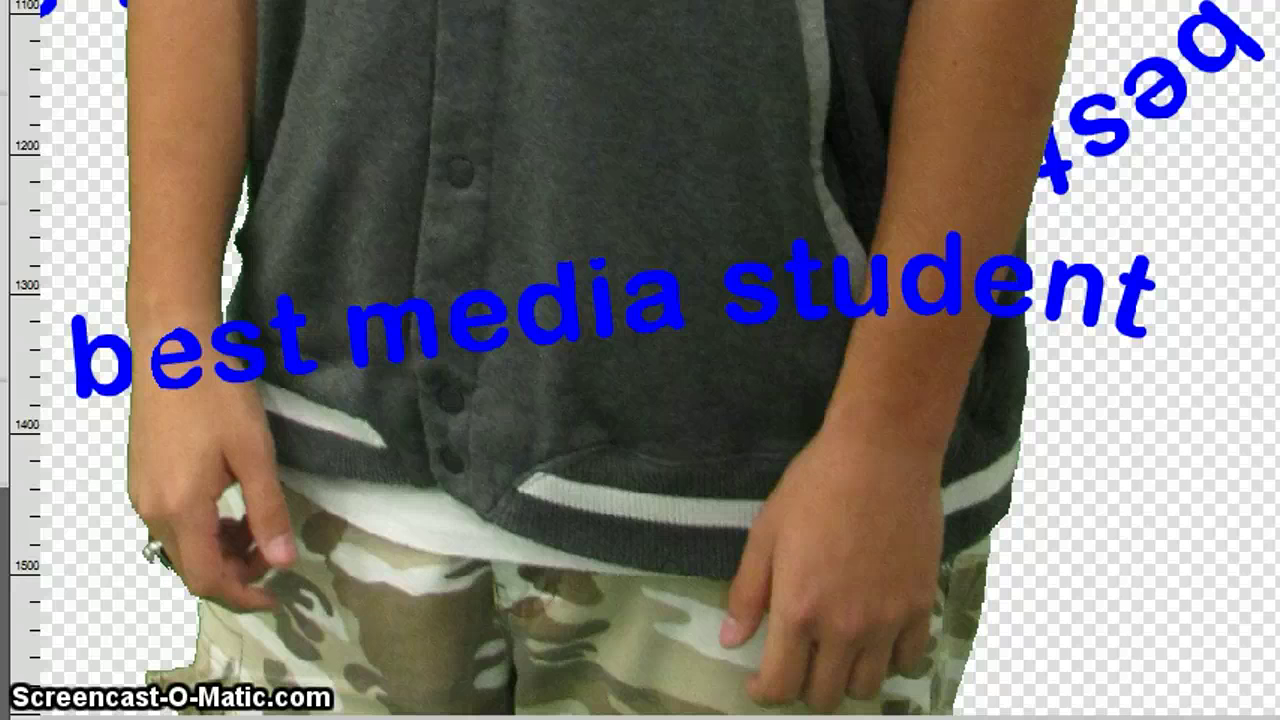
{"action": "key", "text": "ctrl+z"}
{"action": "key", "text": "ctrl+y"}
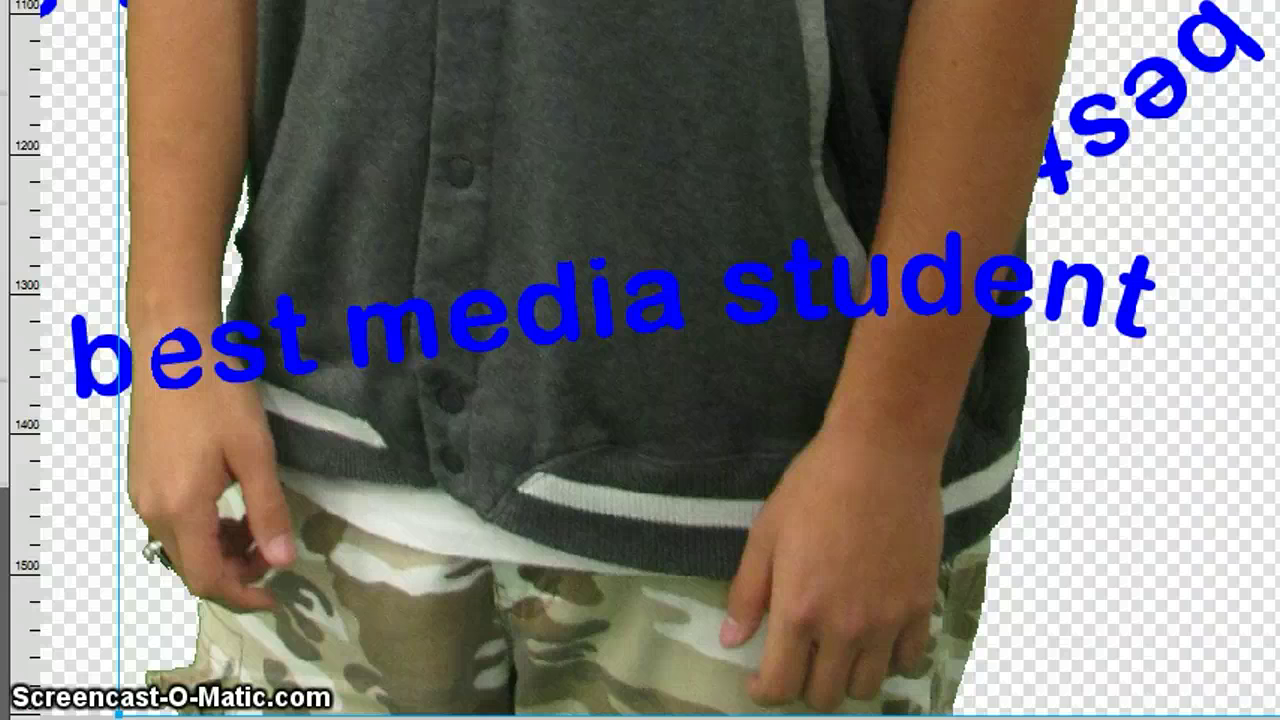
{"action": "key", "text": "ctrl+0"}
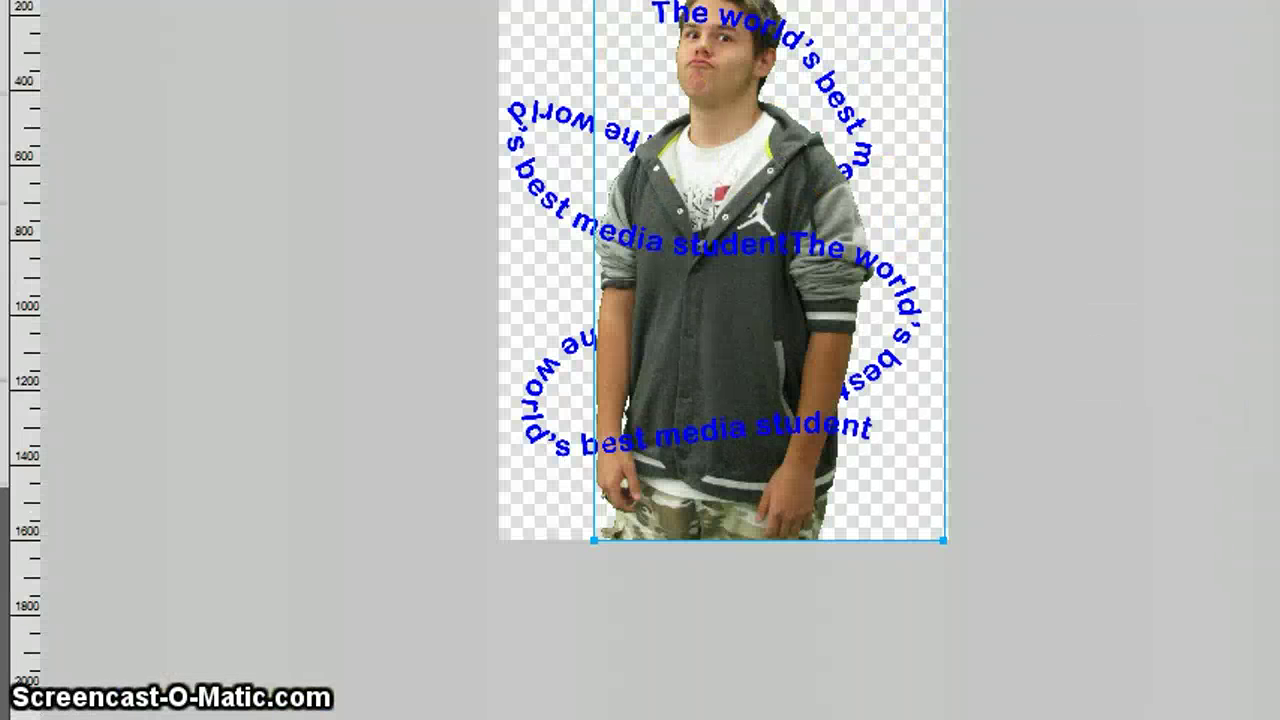
{"action": "key", "text": "ctrl+d"}
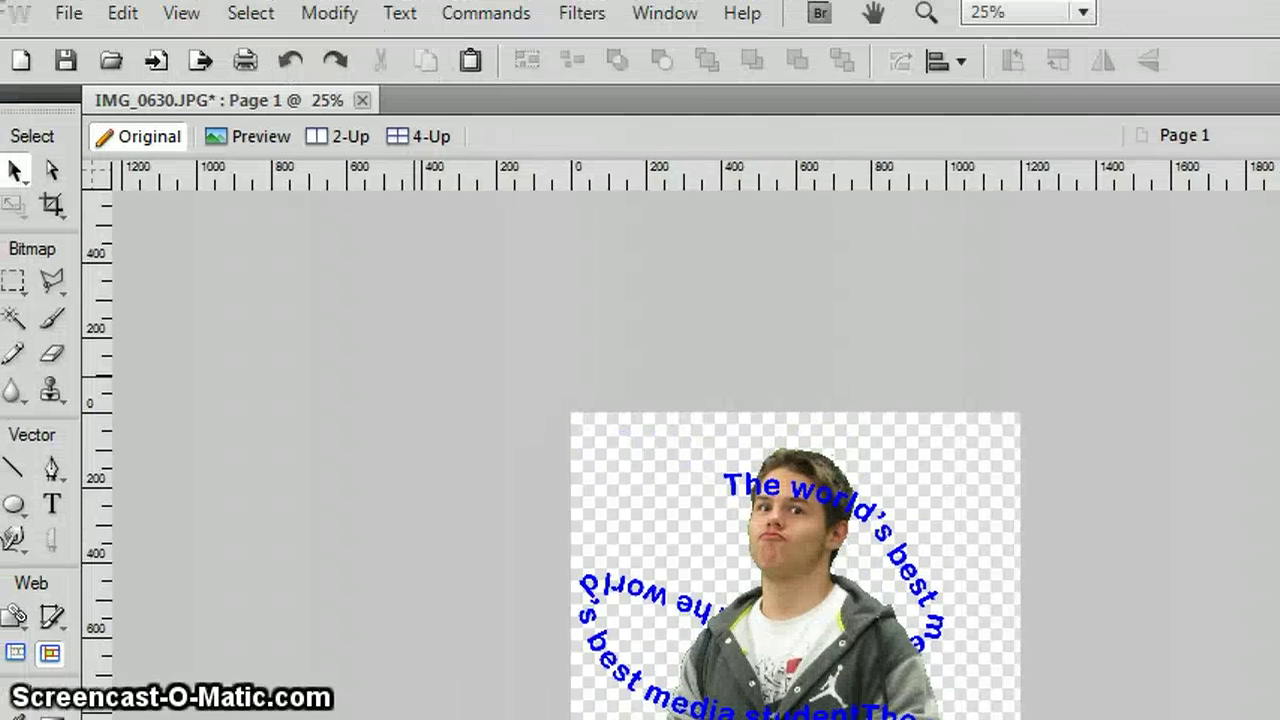
- Run the Export Wizard to select an export format, with the web as the graphic's destination
{"action": "left_click", "coordinate": [66, 14]}
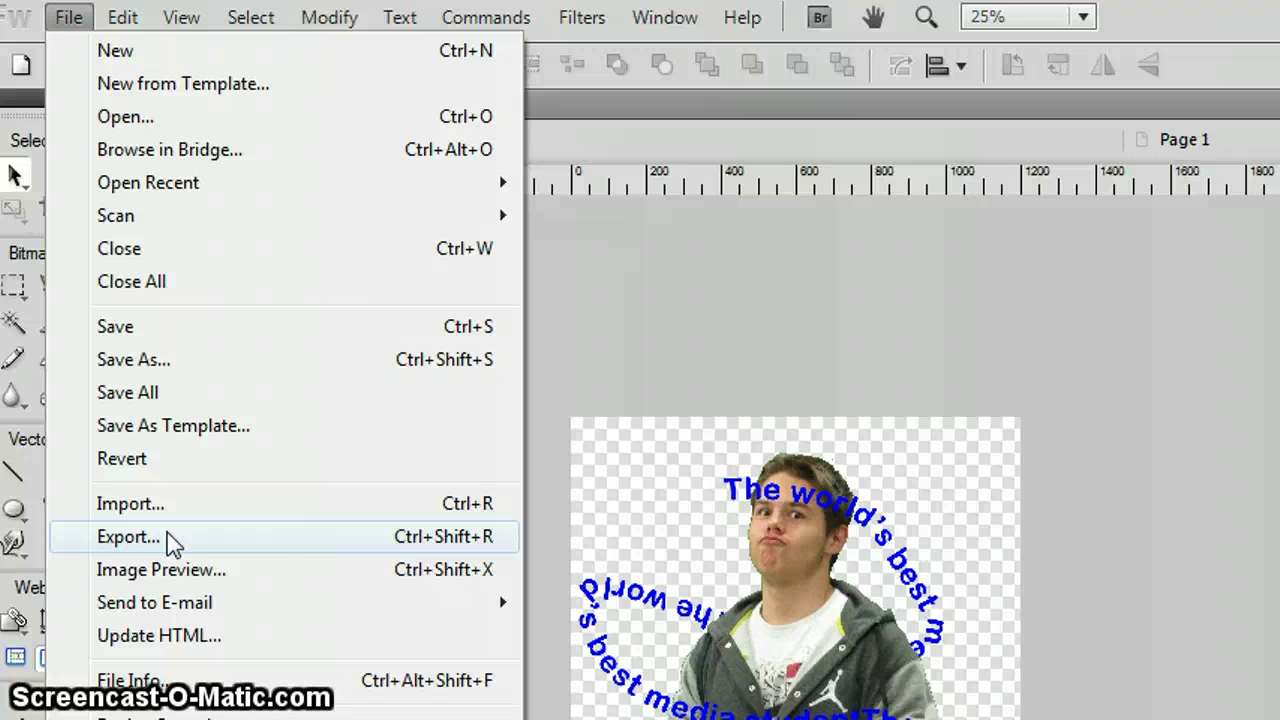
{"action": "left_click", "coordinate": [229, 540]}
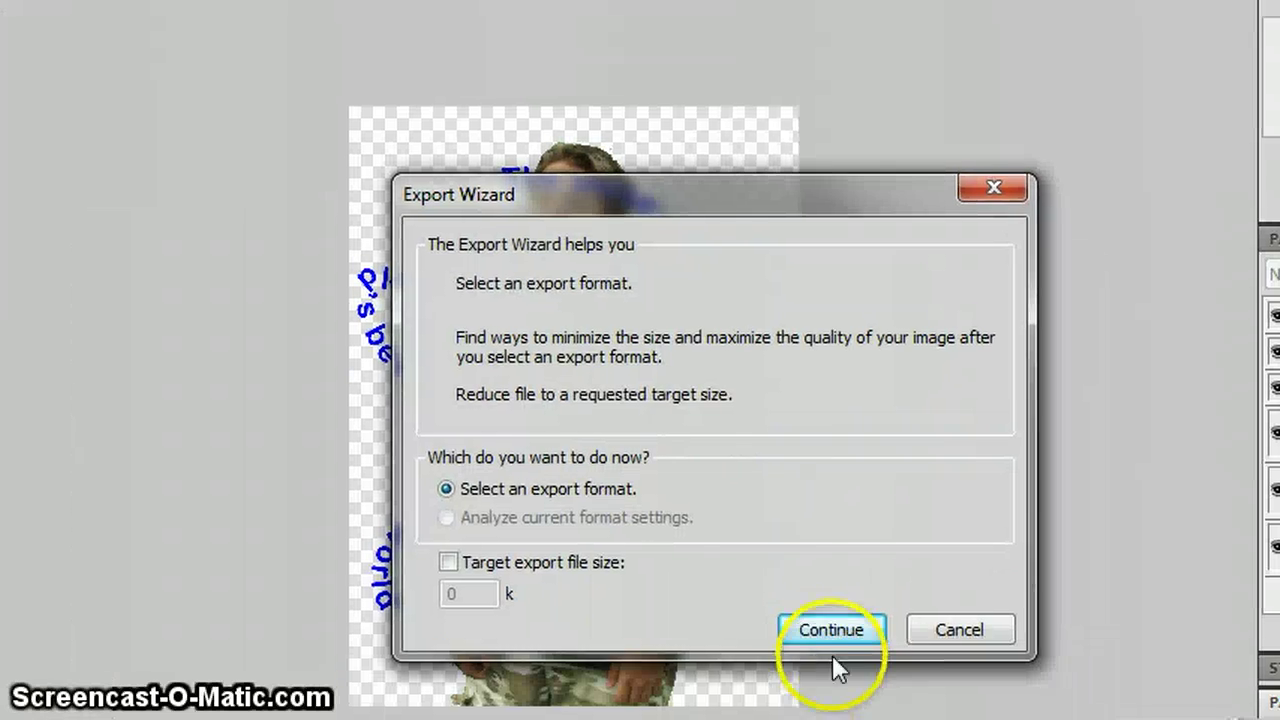
{"action": "left_click", "coordinate": [832, 626]}
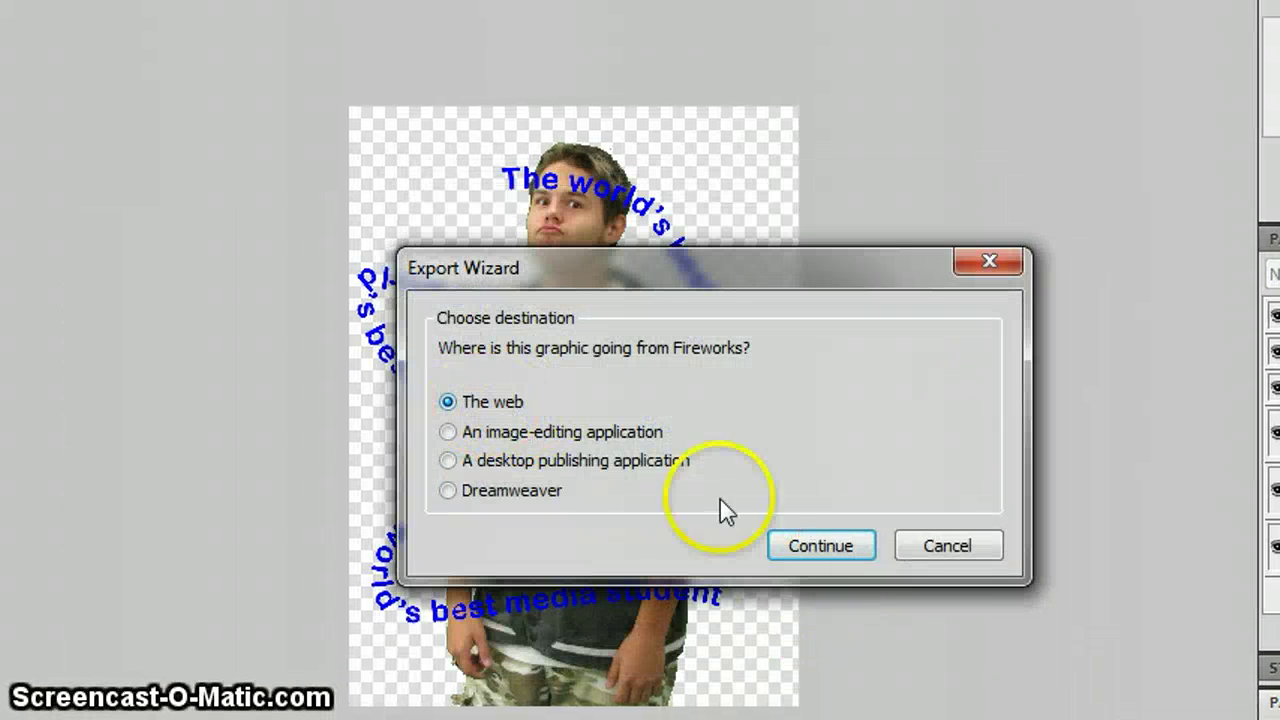
{"action": "left_click", "coordinate": [818, 546]}
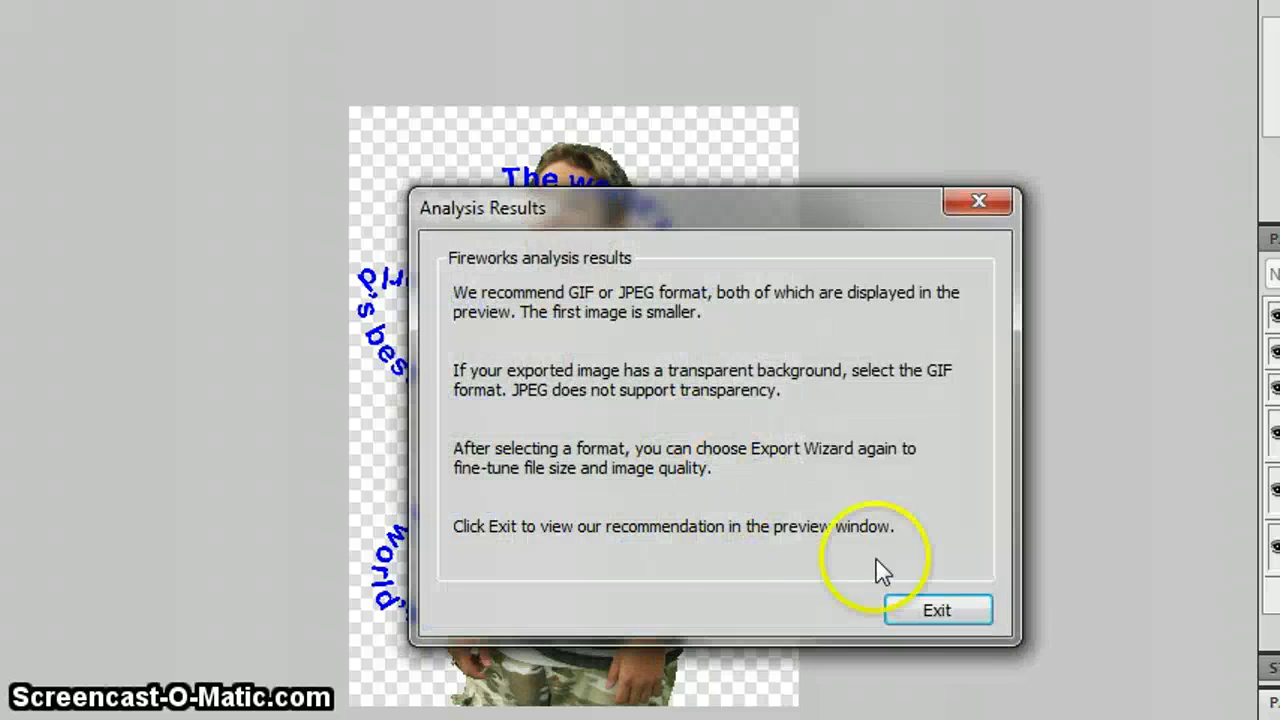
{"action": "left_click", "coordinate": [918, 600]}
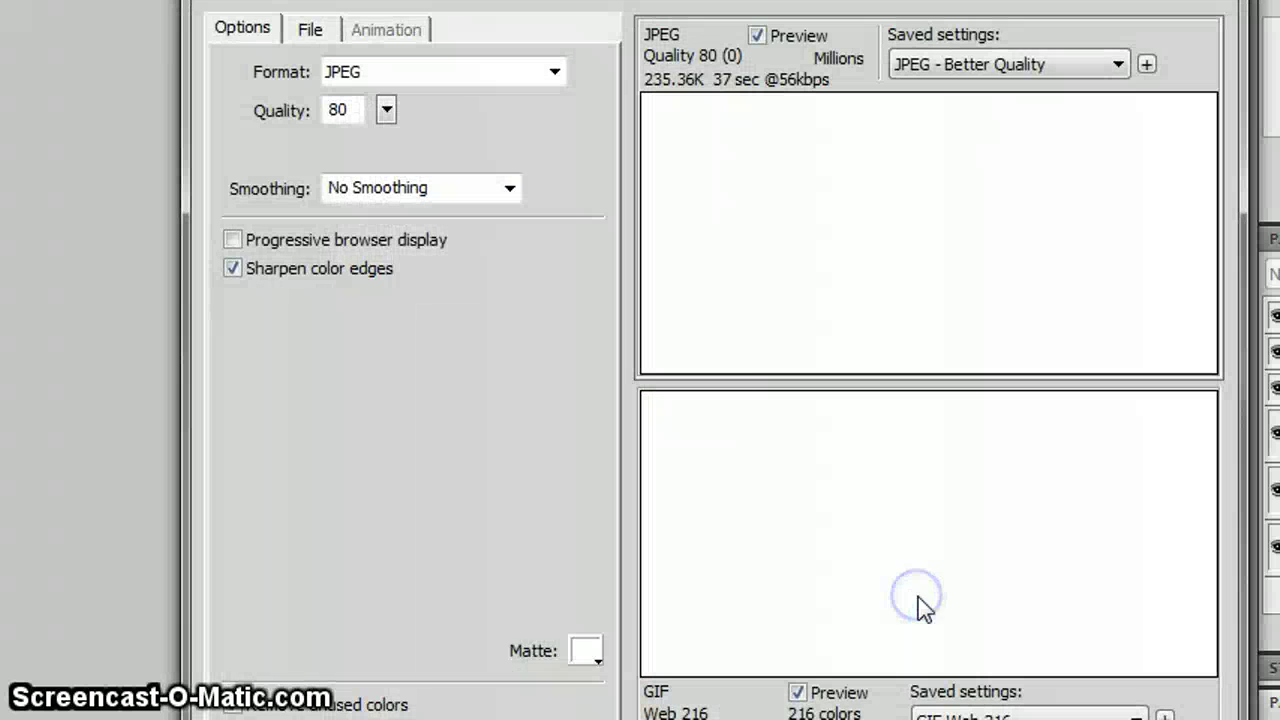
- Set the export format to a PNG type that keeps the transparent background, and preview the image at 25%
{"action": "left_click", "coordinate": [389, 40]}
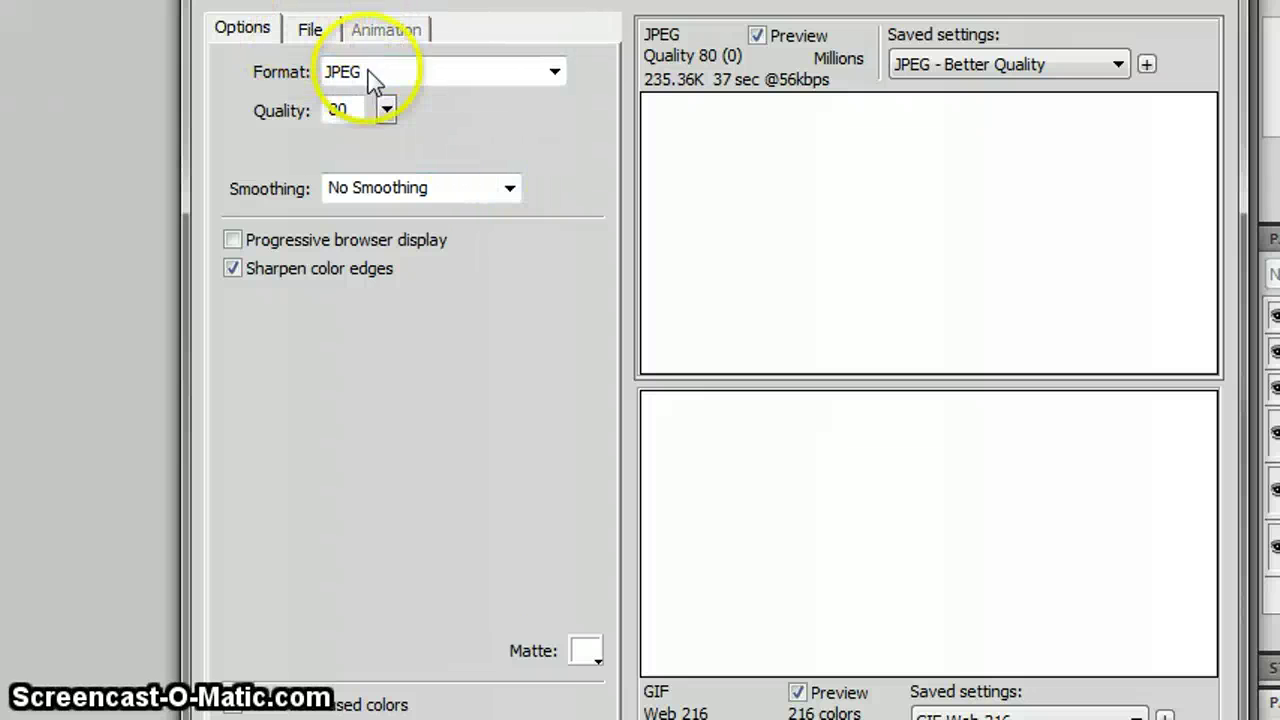
{"action": "left_click", "coordinate": [386, 75]}
{"action": "left_click", "coordinate": [393, 198]}
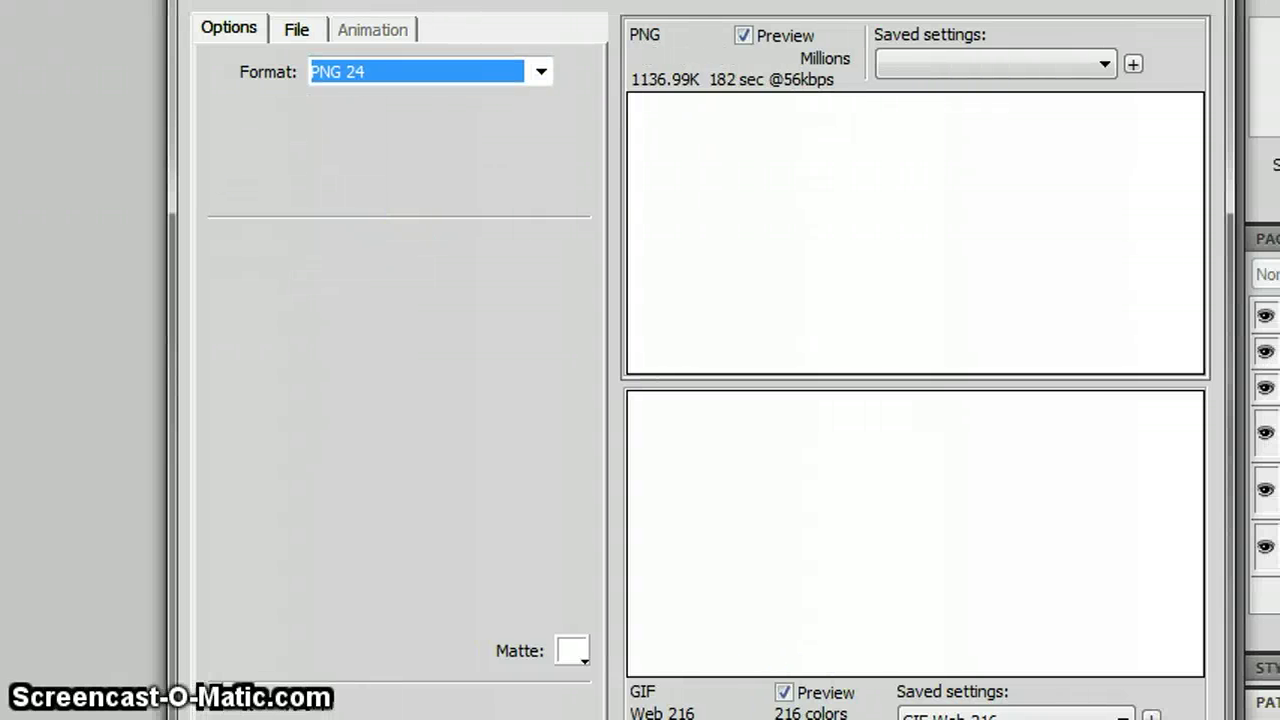
{"action": "key", "text": "Down"}
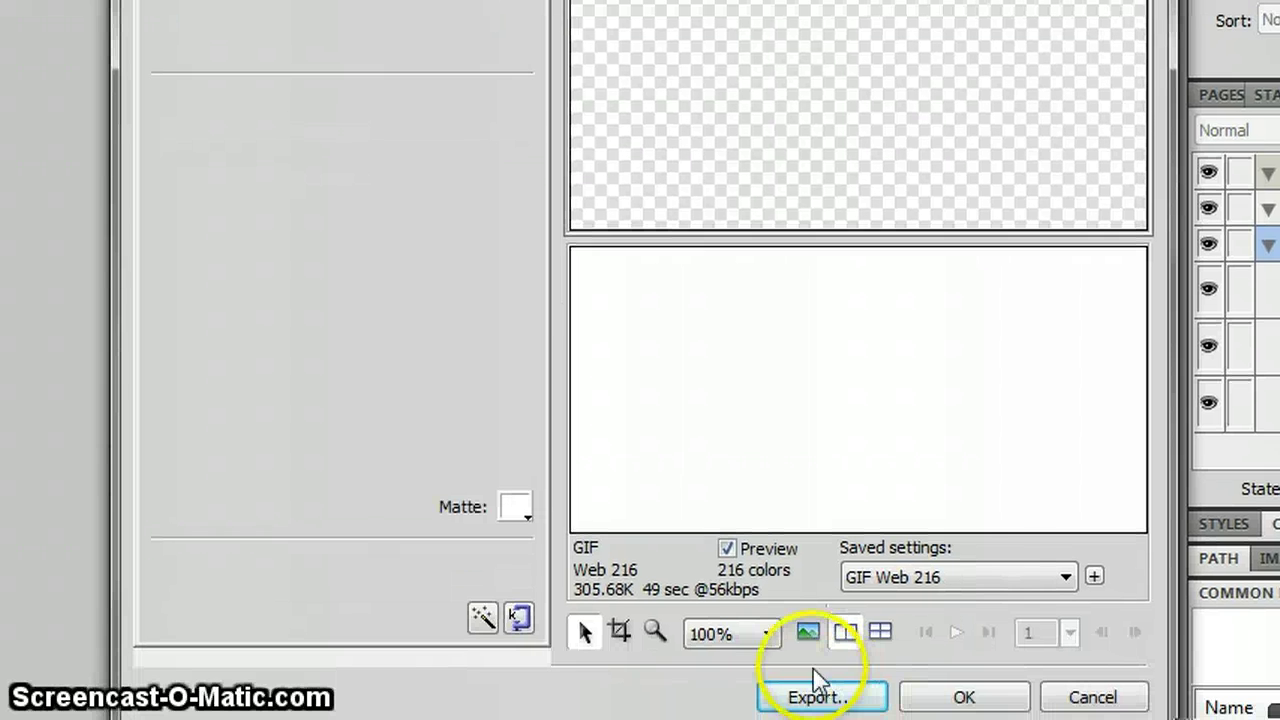
{"action": "left_click", "coordinate": [767, 718]}
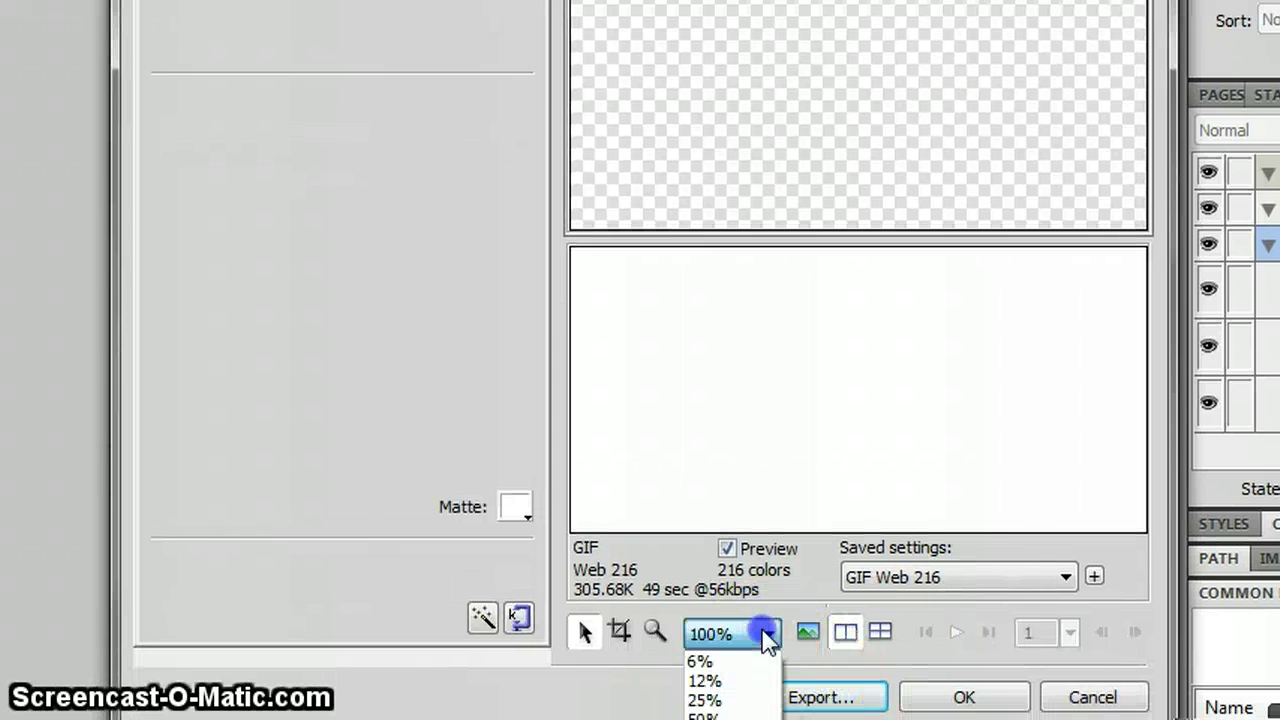
{"action": "left_click", "coordinate": [739, 700]}
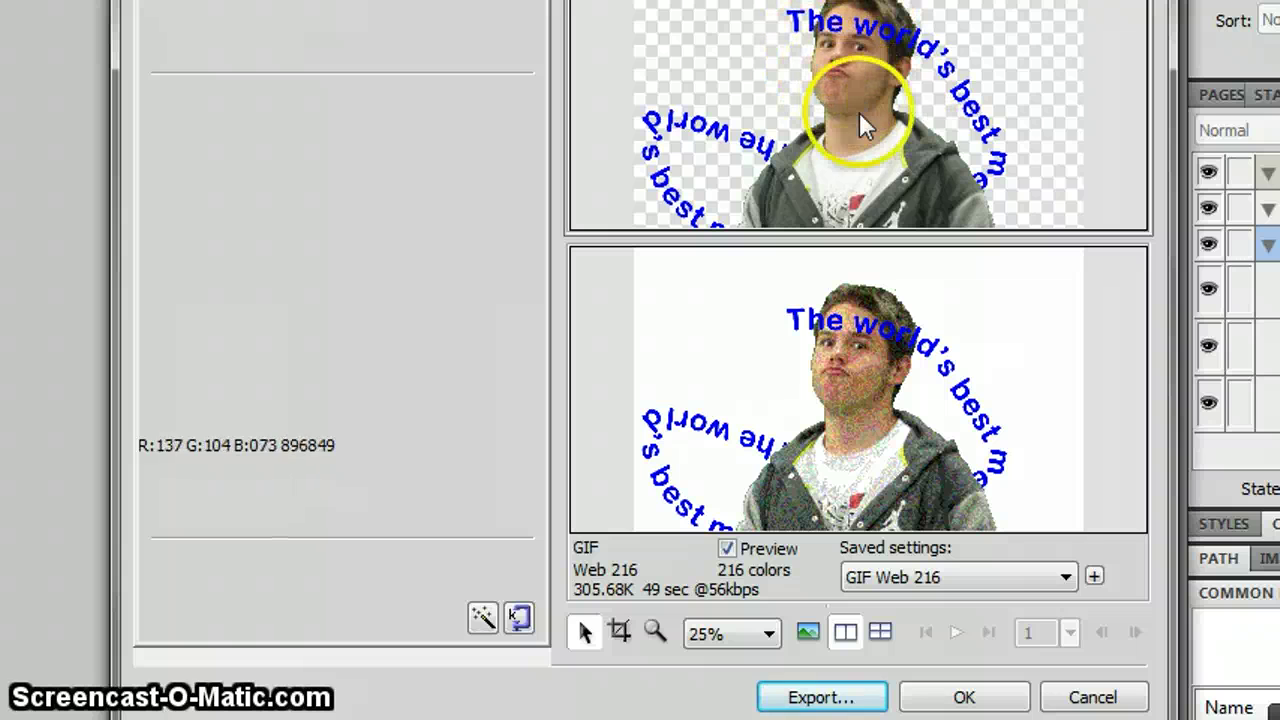
- Start the export from the preview and enter firstlast_activity6 as the file name
{"action": "left_click", "coordinate": [822, 697]}
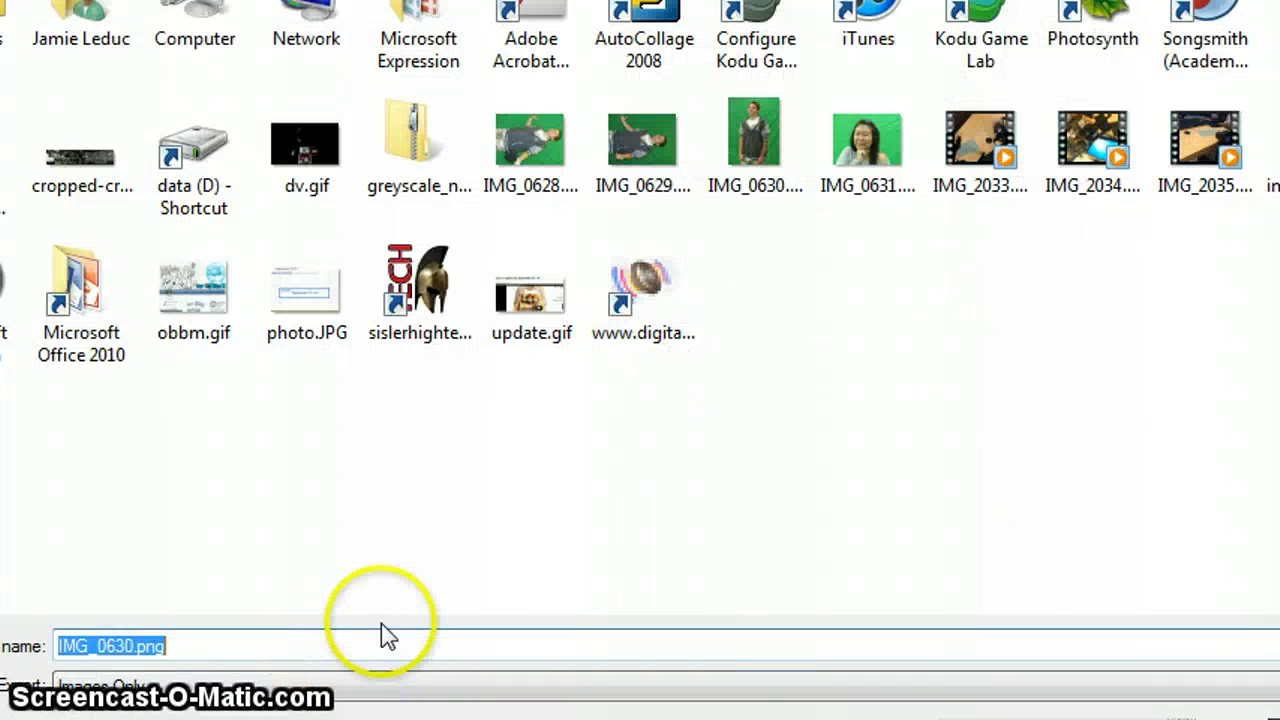
{"action": "type", "text": "firstlast"}
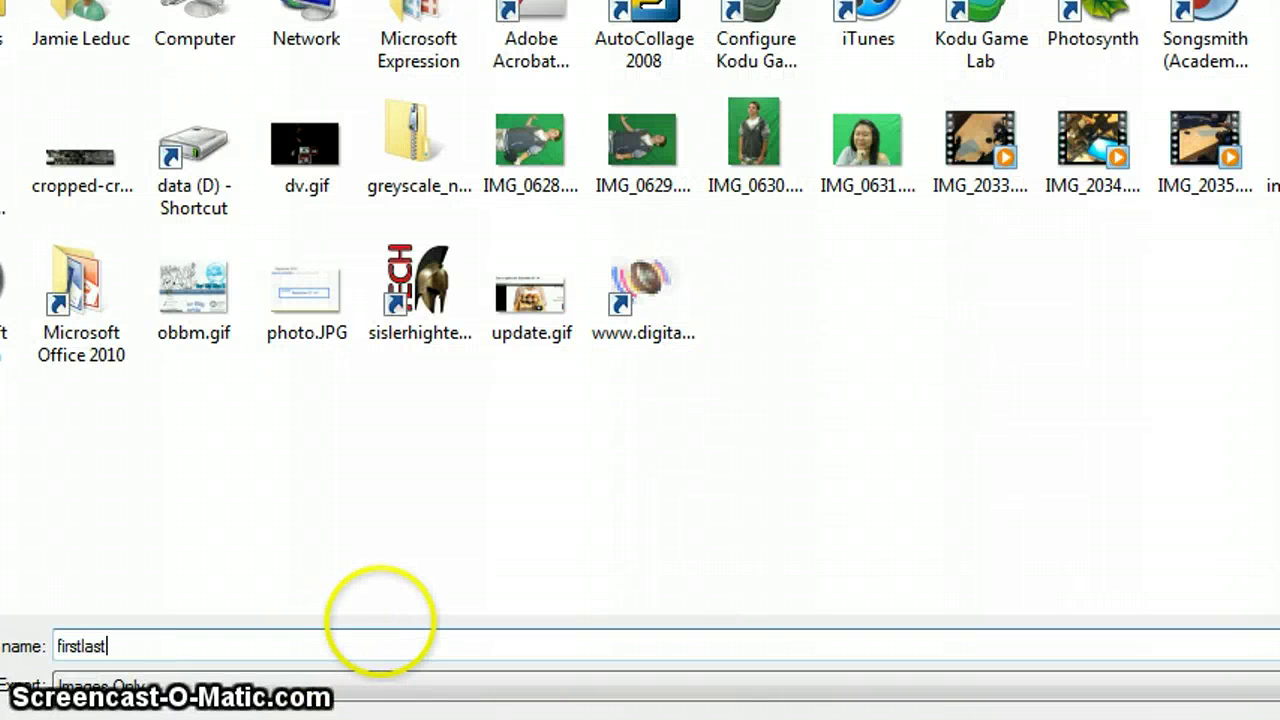
{"action": "type", "text": "_"}
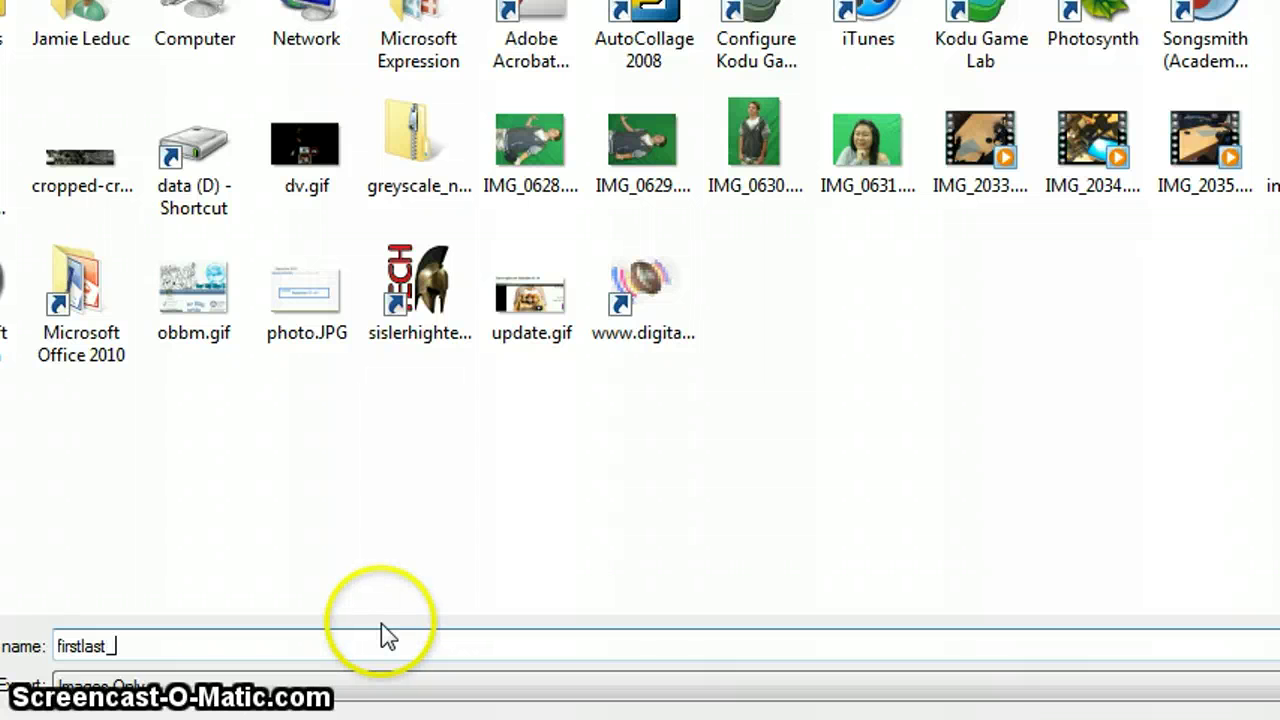
{"action": "type", "text": "activity6"}
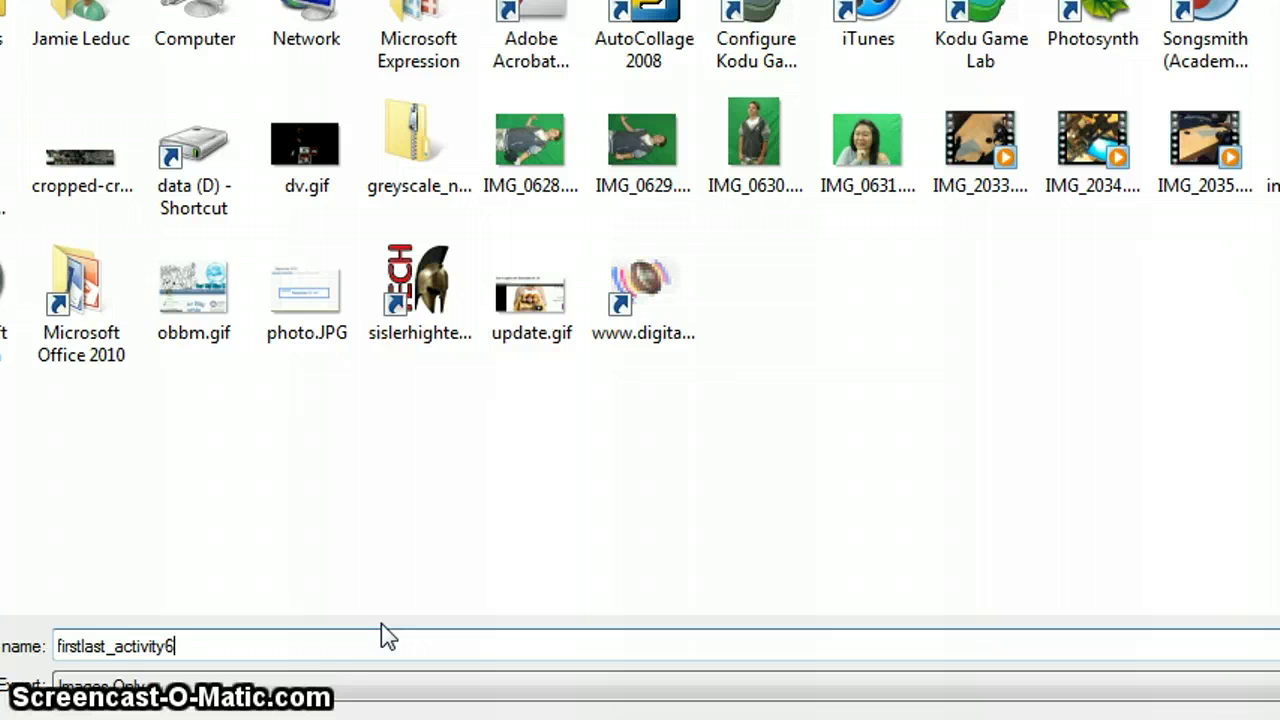
- Check the naming instruction at the end of the activity web page, and extend the export file name to firstlast_activity6part2
{"action": "key", "text": "alt+Tab"}
{"action": "scroll", "coordinate": [823, 400], "scroll_direction": "down", "scroll_amount": 10}
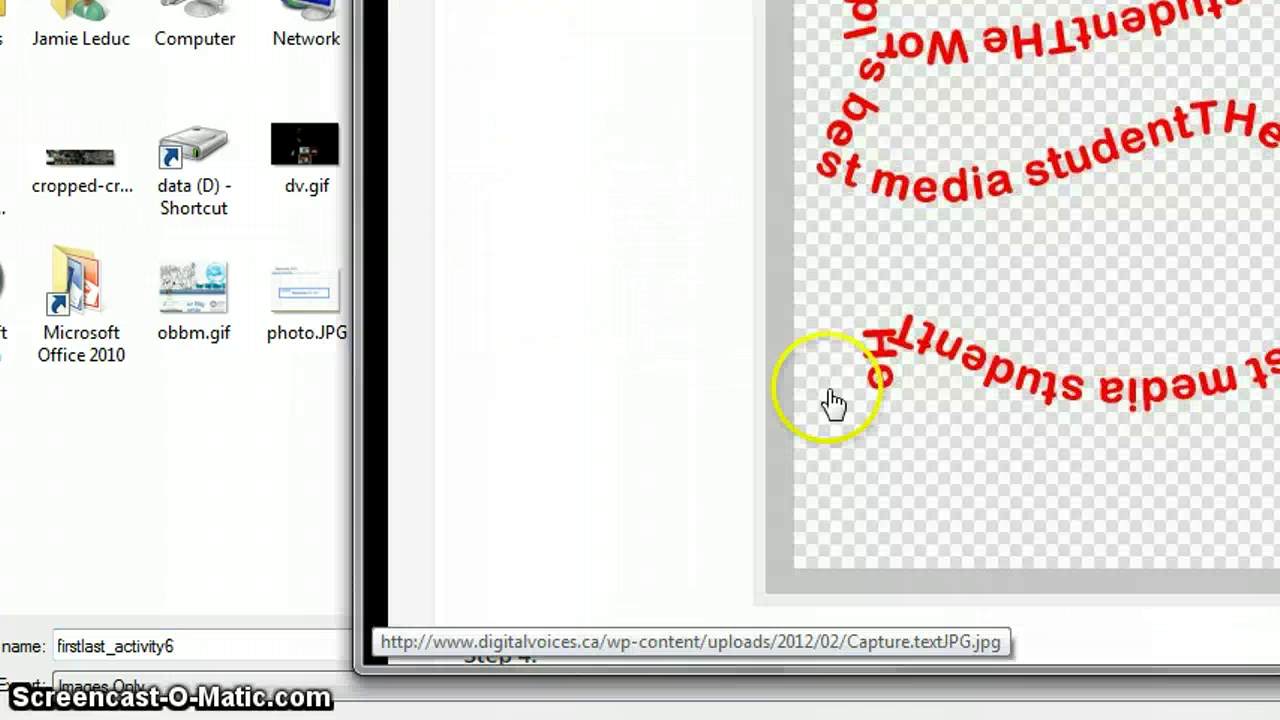
{"action": "scroll", "coordinate": [855, 425], "scroll_direction": "up", "scroll_amount": 4}
{"action": "scroll", "coordinate": [858, 428], "scroll_direction": "down", "scroll_amount": 15}
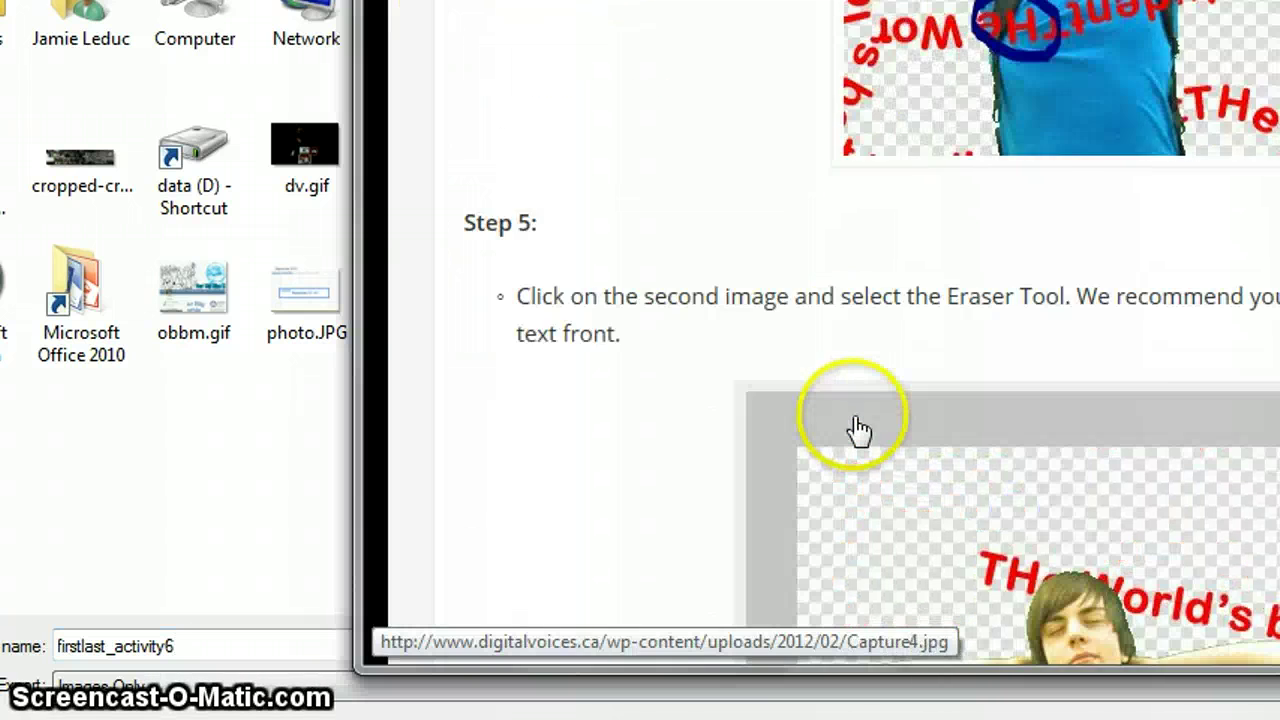
{"action": "scroll", "coordinate": [858, 428], "scroll_direction": "down", "scroll_amount": 5}
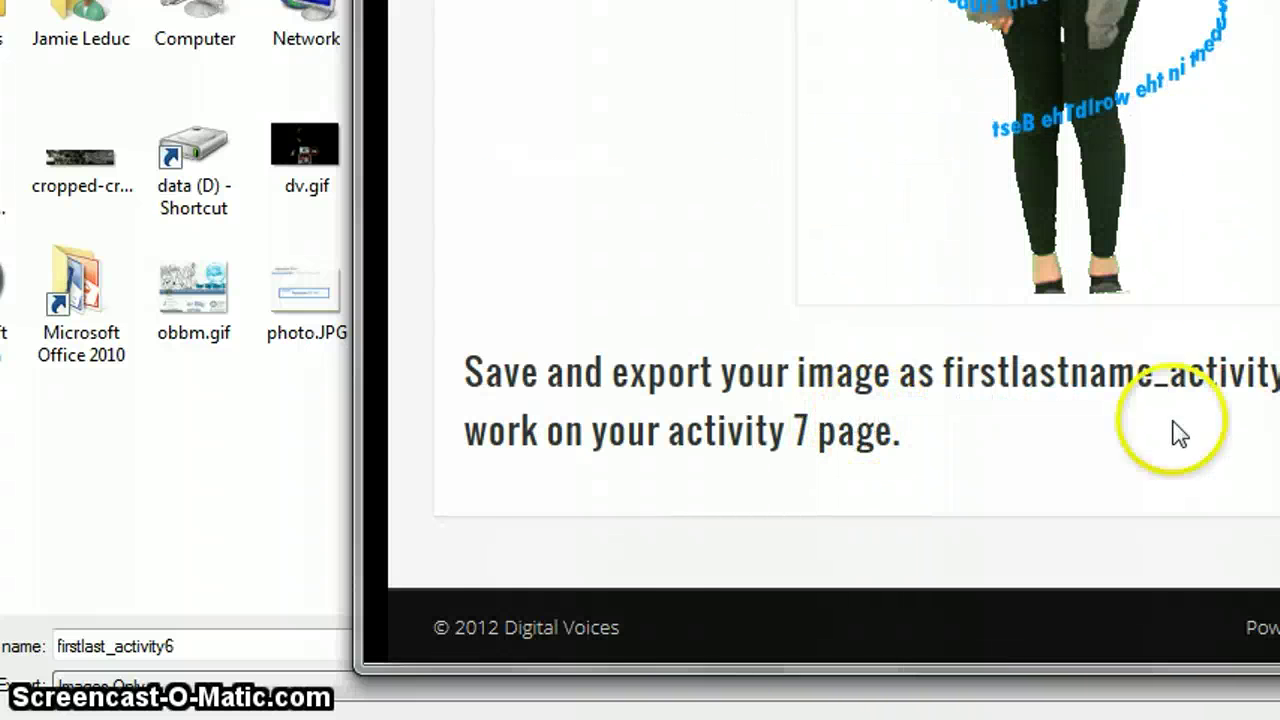
{"action": "left_click", "coordinate": [238, 644]}
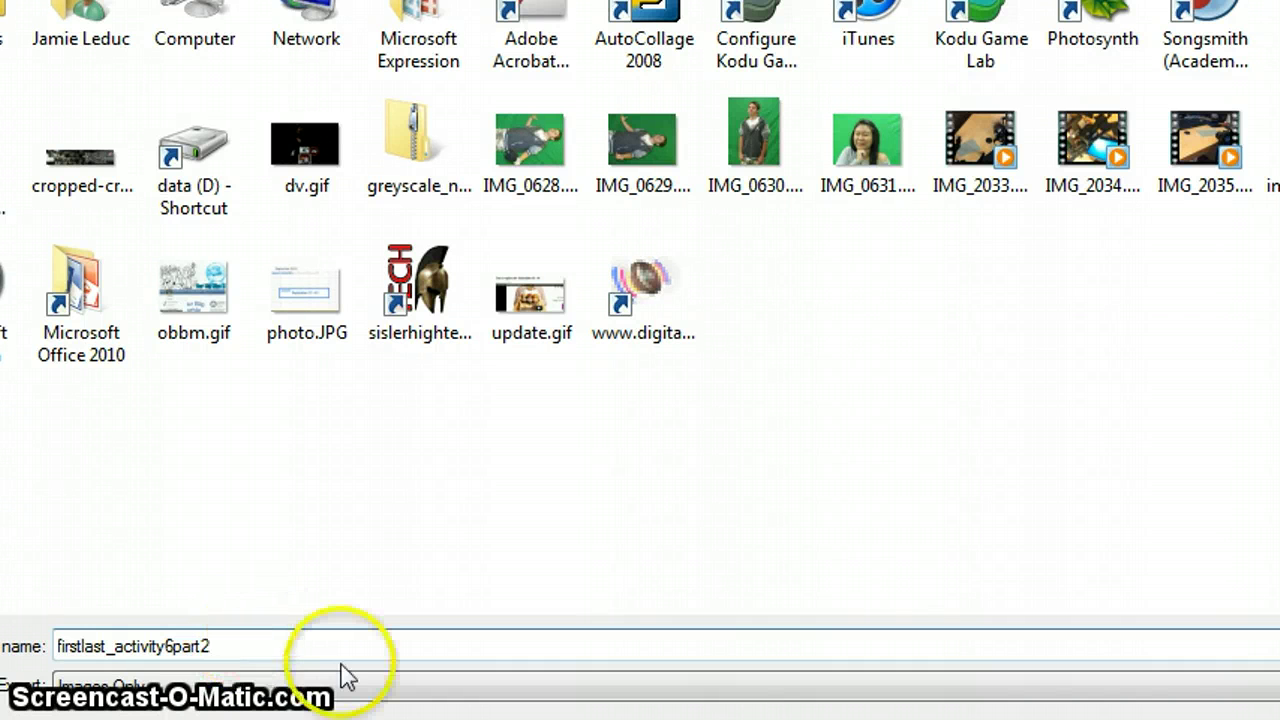
- Keep Images Only as the export type, save the exported file and return to the canvas
{"action": "left_click", "coordinate": [330, 688]}
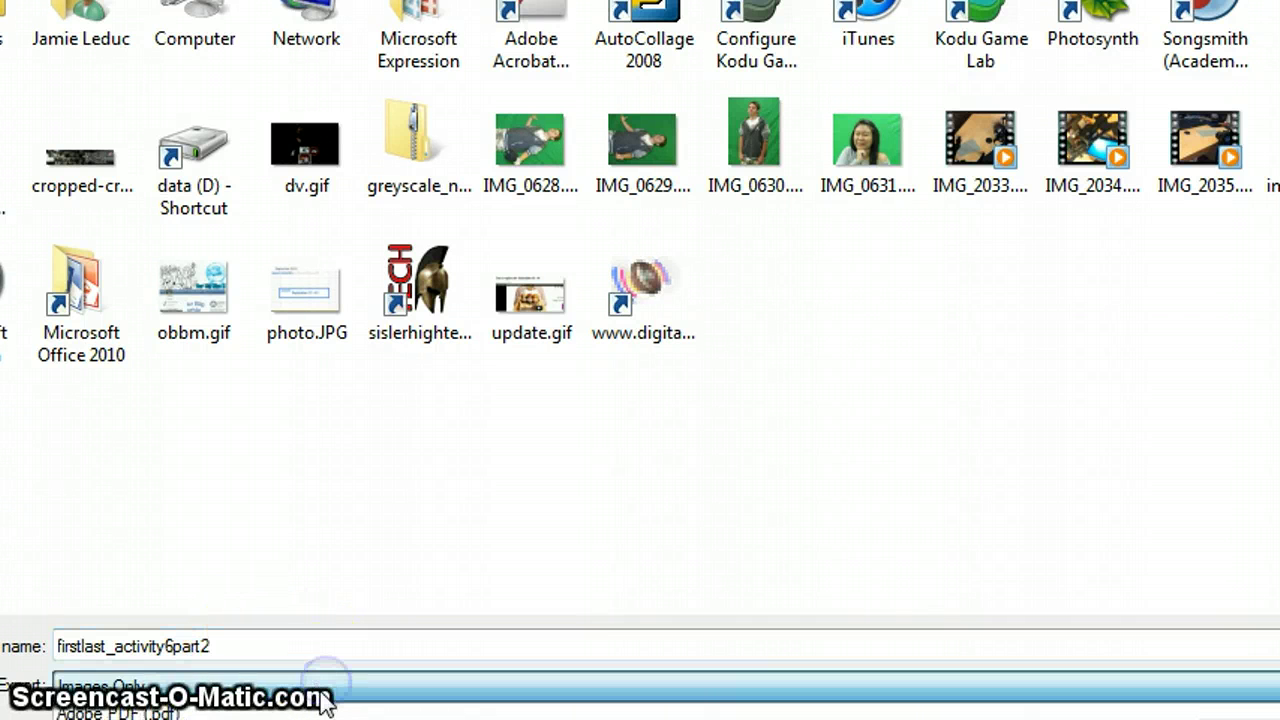
{"action": "left_click", "coordinate": [394, 682]}
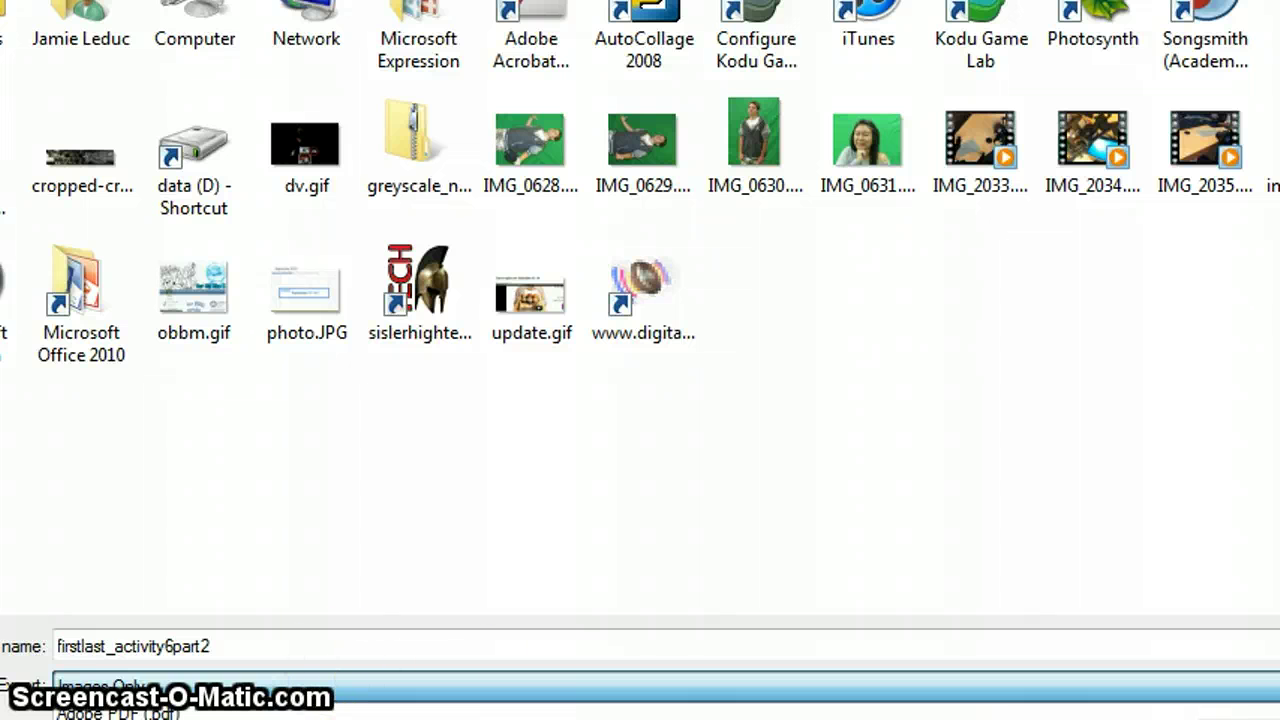
{"action": "key", "text": "Return"}
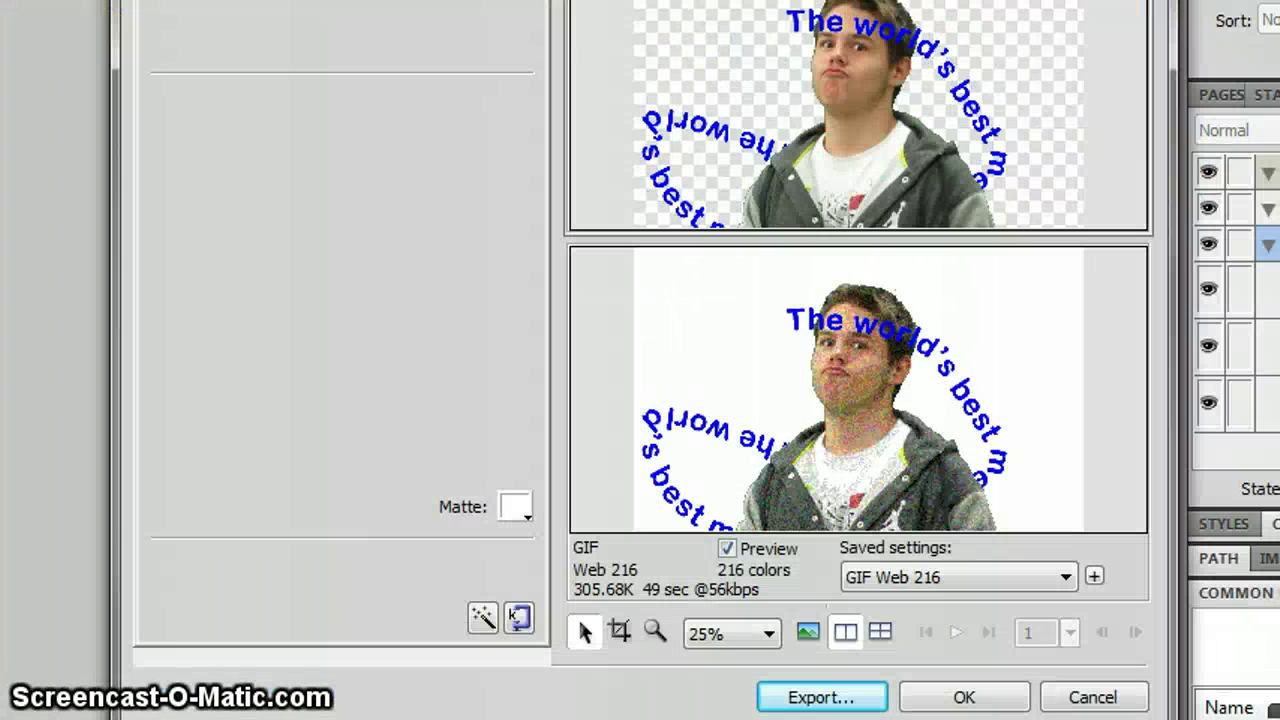
{"action": "left_click", "coordinate": [870, 693]}
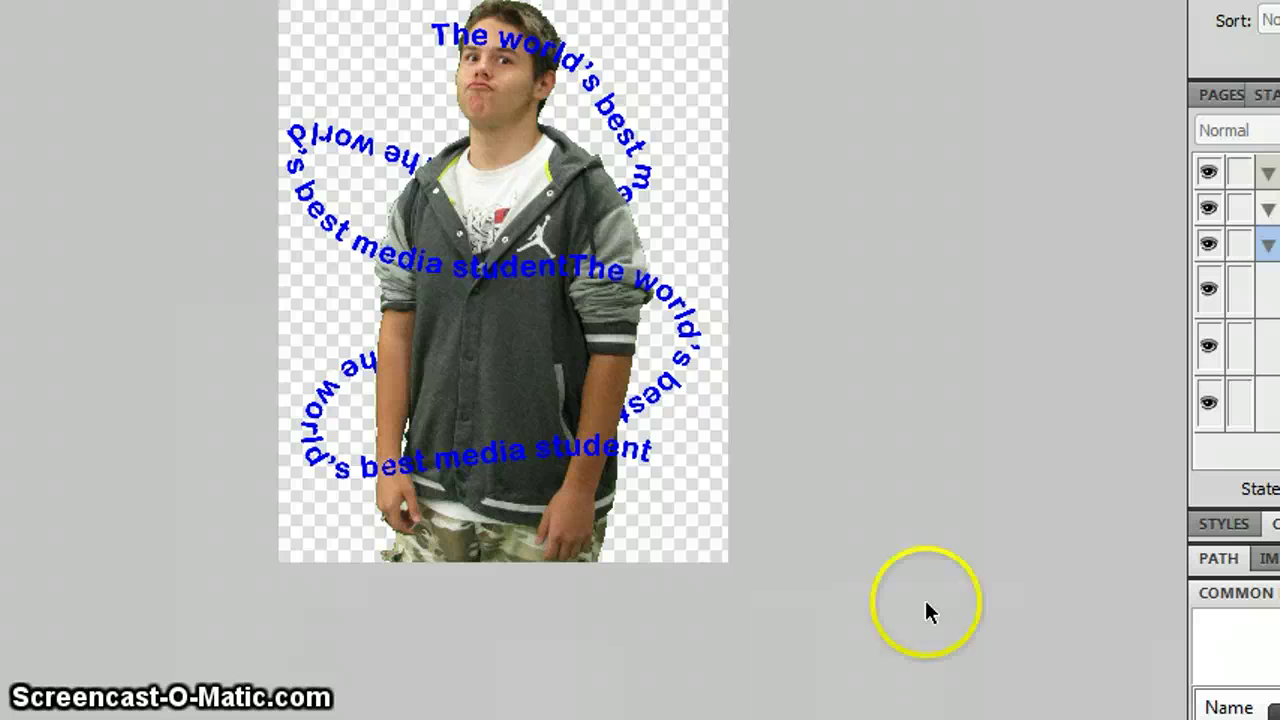